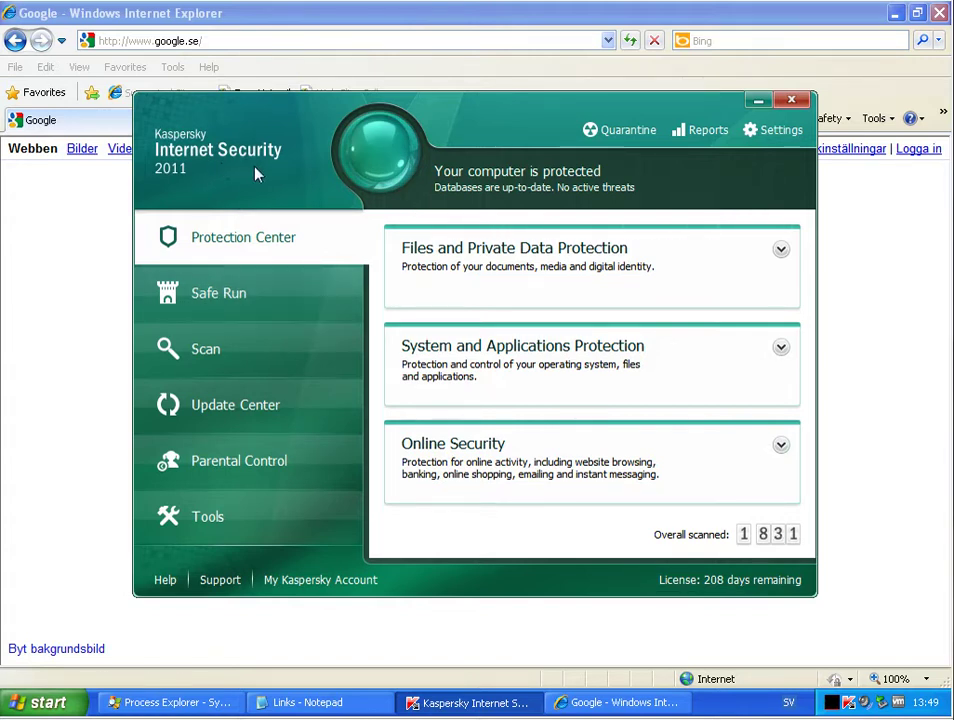
# Check the Kaspersky Internet Security version information, and close the program's main window.
pyautogui.click(226, 160)
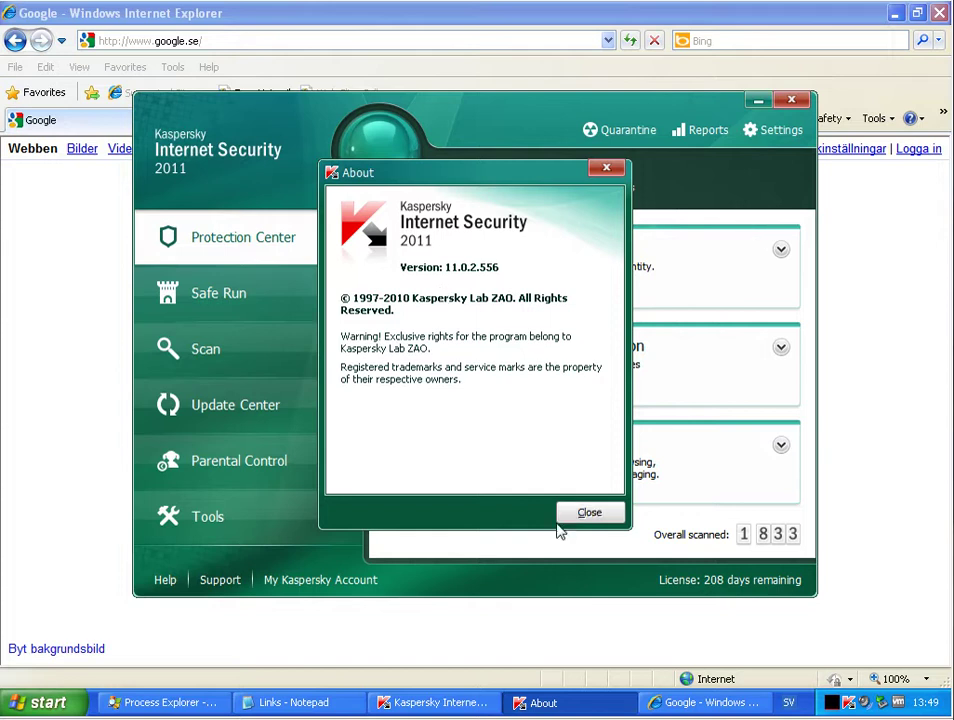
pyautogui.click(570, 513)
pyautogui.click(252, 301)
pyautogui.click(245, 237)
pyautogui.click(791, 100)
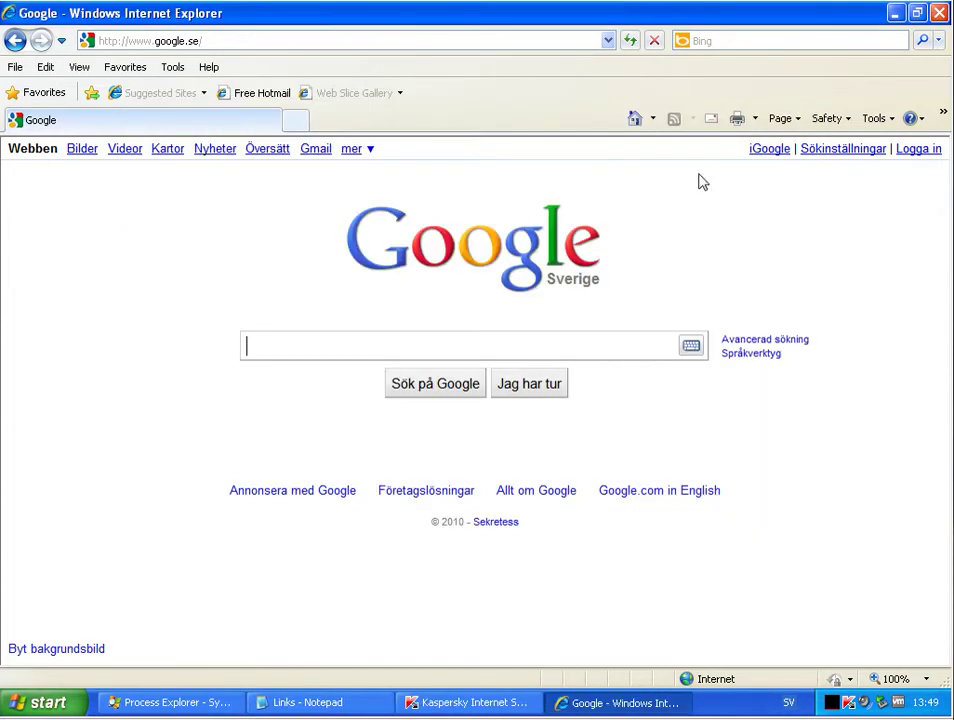
pyautogui.click(522, 703)
pyautogui.click(801, 99)
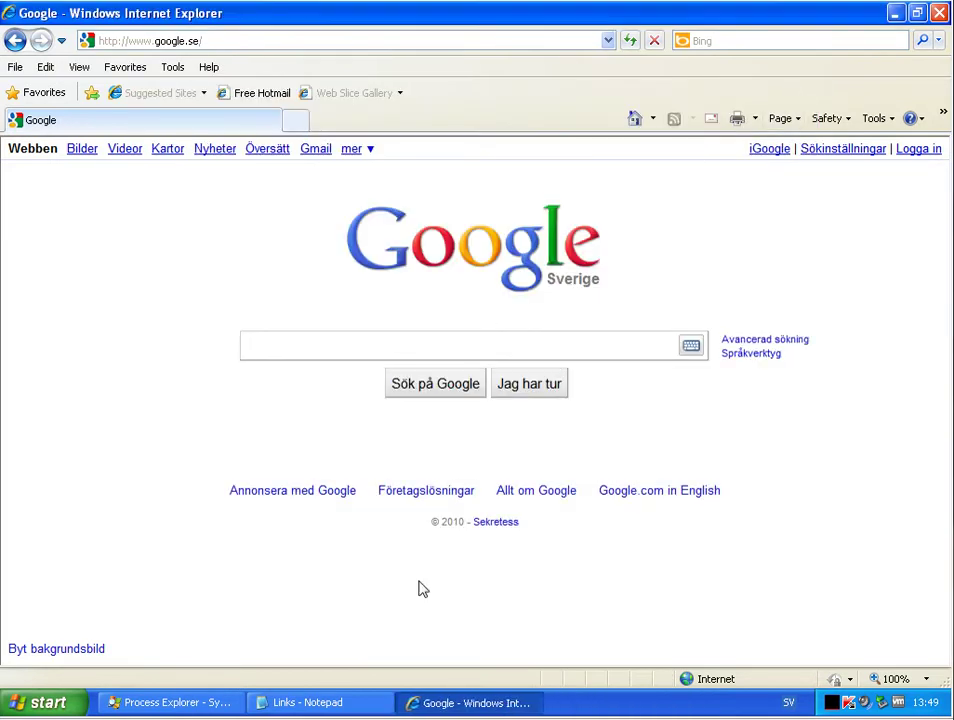
# Copy the freesmartrend.com/upload/windows.exe link from the Links text file and load it in Internet Explorer.
pyautogui.click(358, 705)
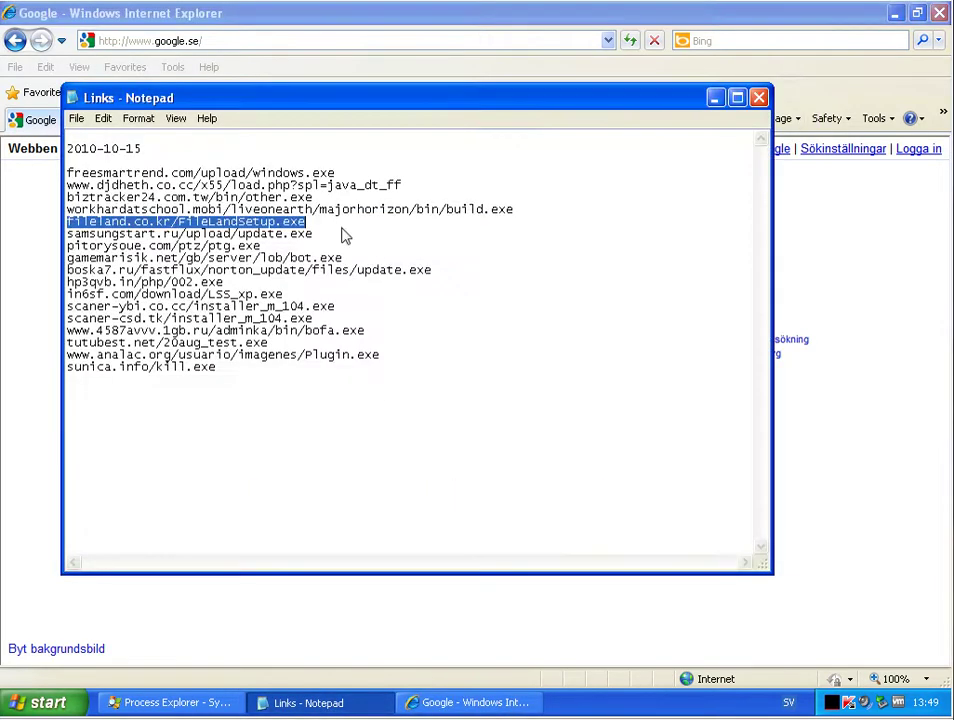
pyautogui.doubleClick(300, 174)
pyautogui.rightClick(306, 180)
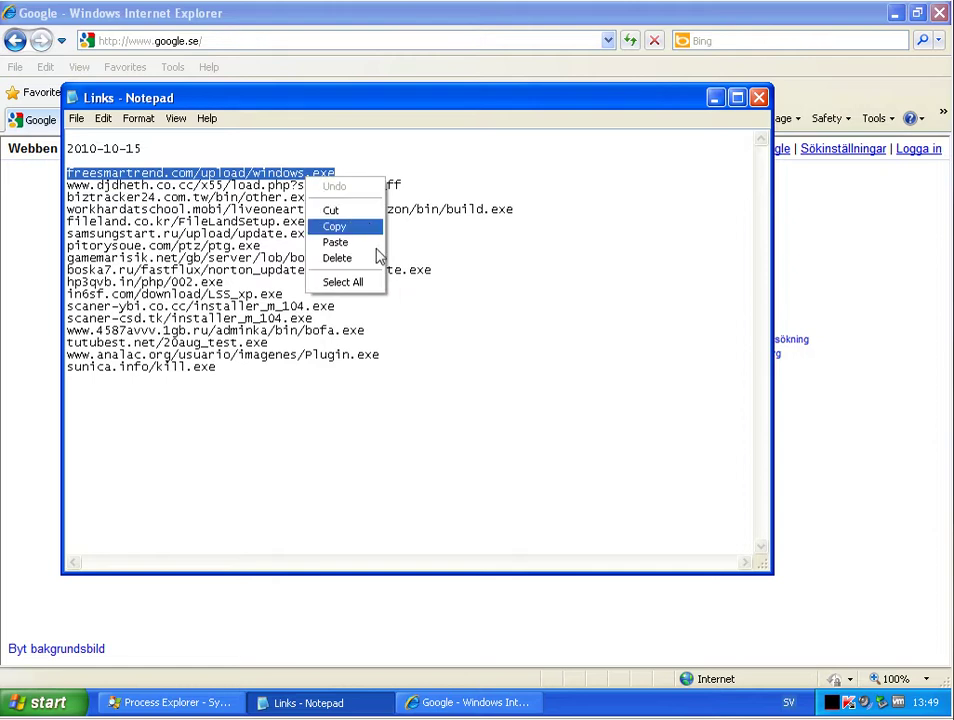
pyautogui.click(363, 233)
pyautogui.click(905, 302)
pyautogui.click(381, 44)
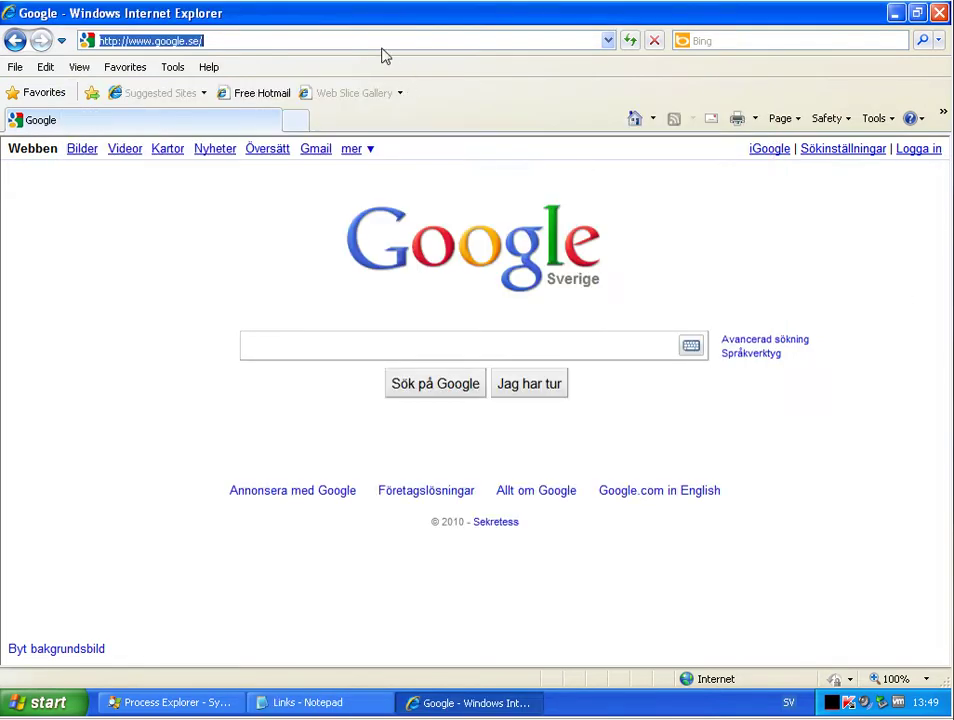
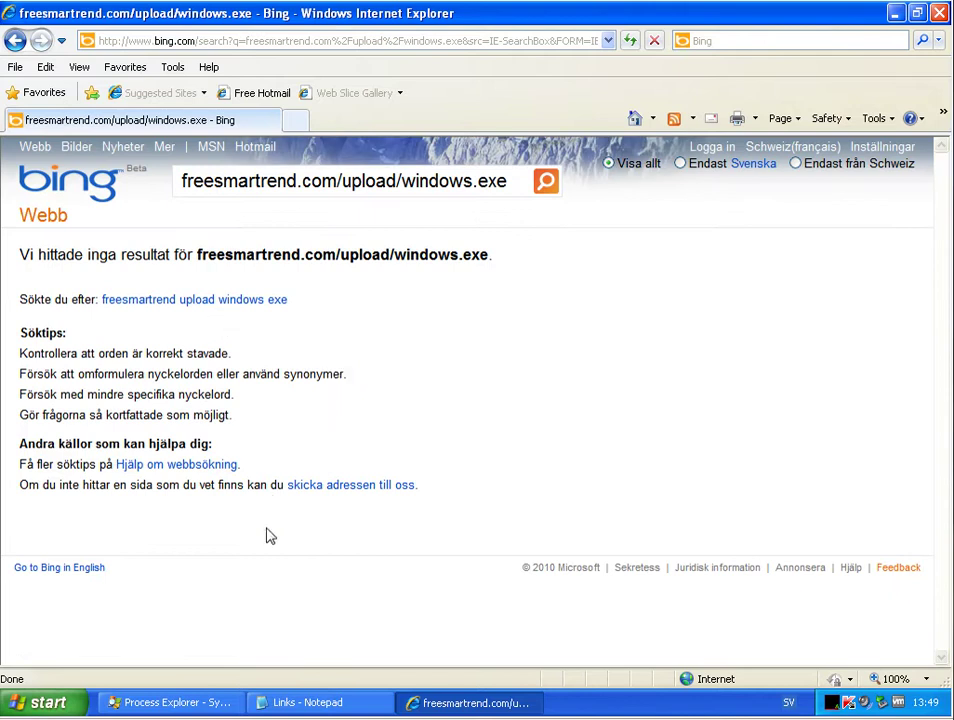
pyautogui.hotkey('alt', 'Tab')
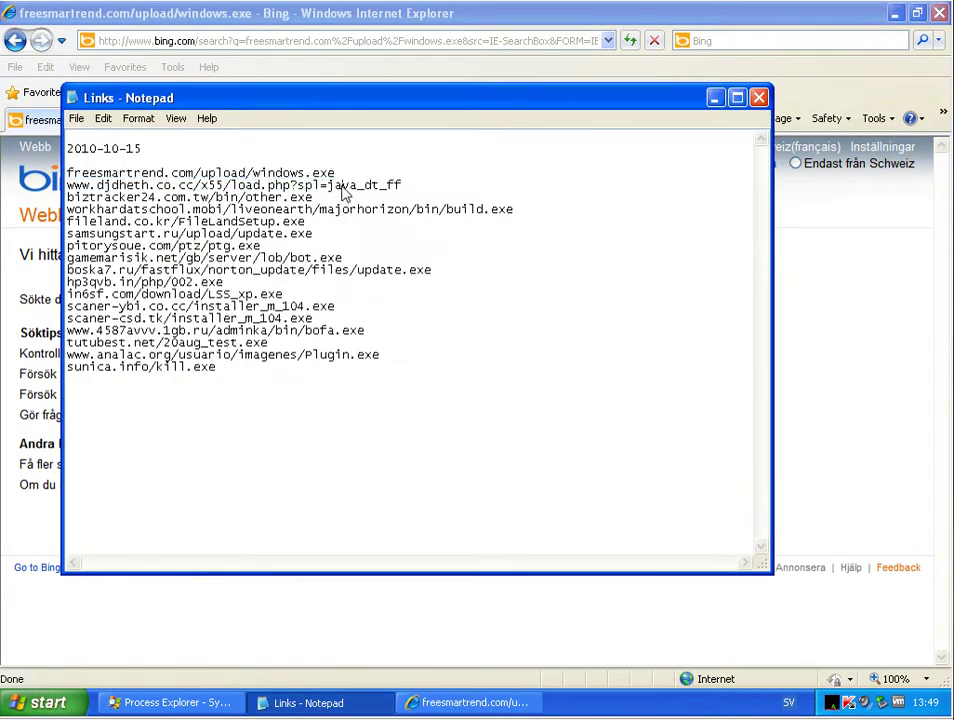
pyautogui.doubleClick(345, 188)
pyautogui.rightClick(347, 194)
pyautogui.click(368, 238)
pyautogui.click(380, 40)
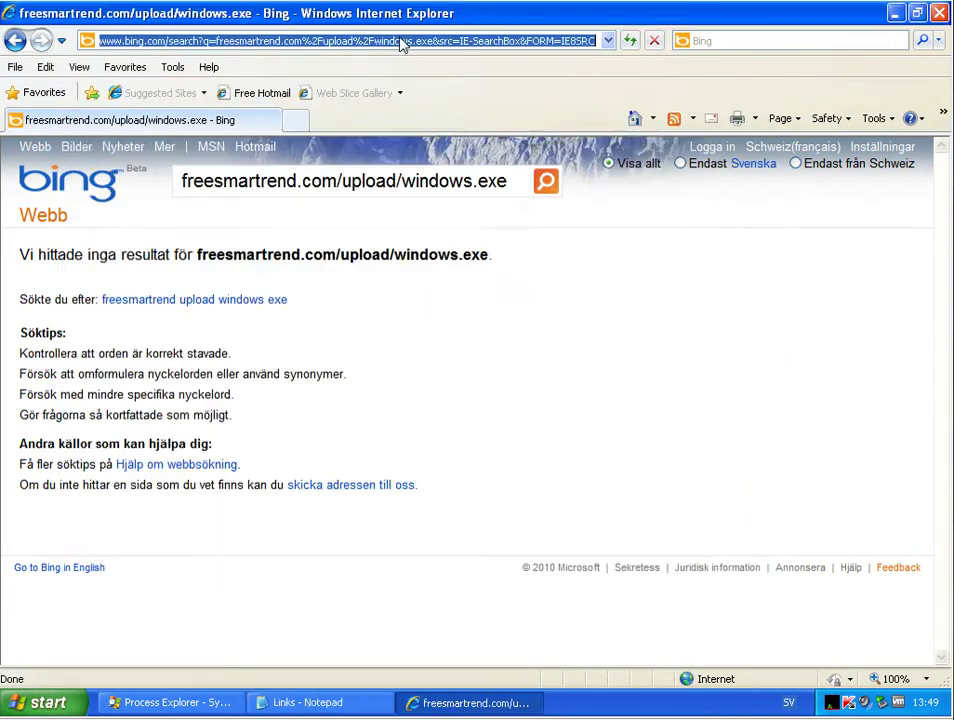
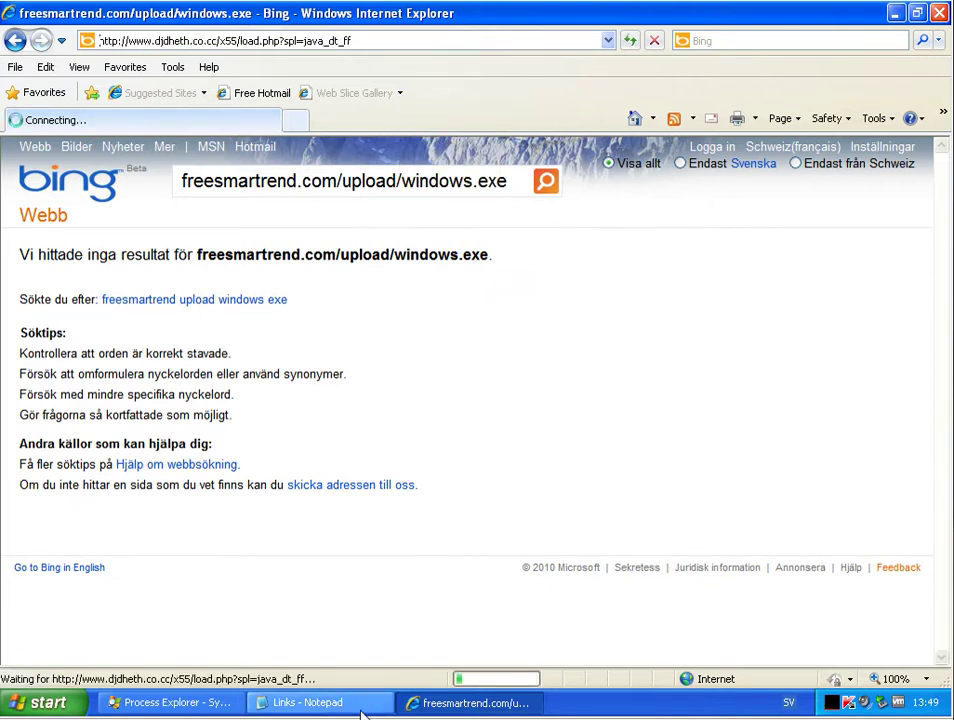
# Run load.exe directly from the download prompt and accept the unknown publisher warning.
pyautogui.click(345, 703)
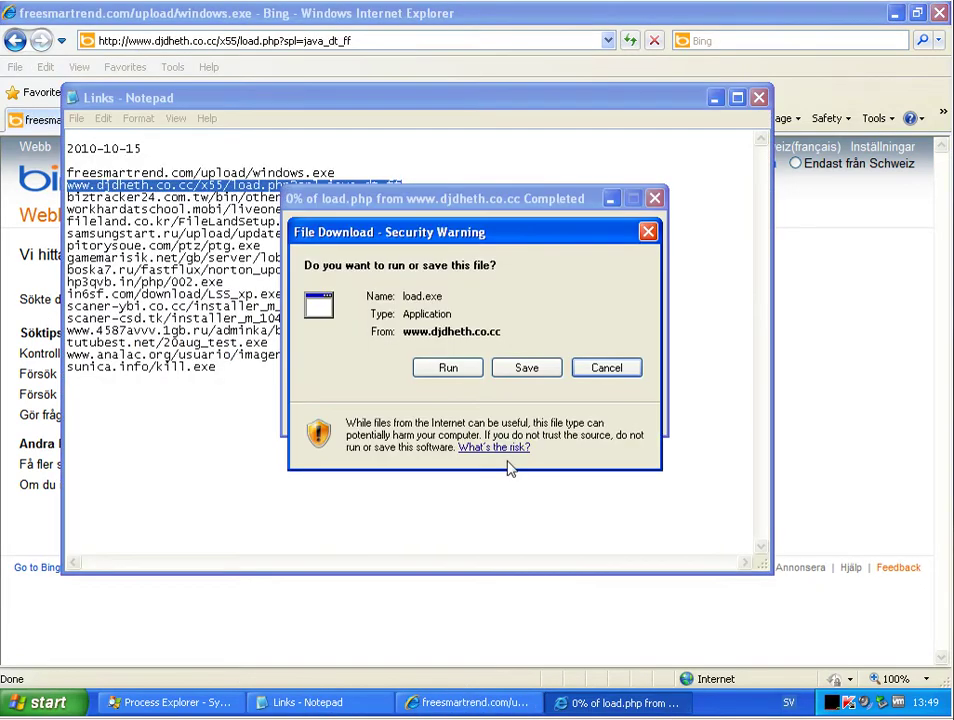
pyautogui.click(447, 368)
pyautogui.click(441, 283)
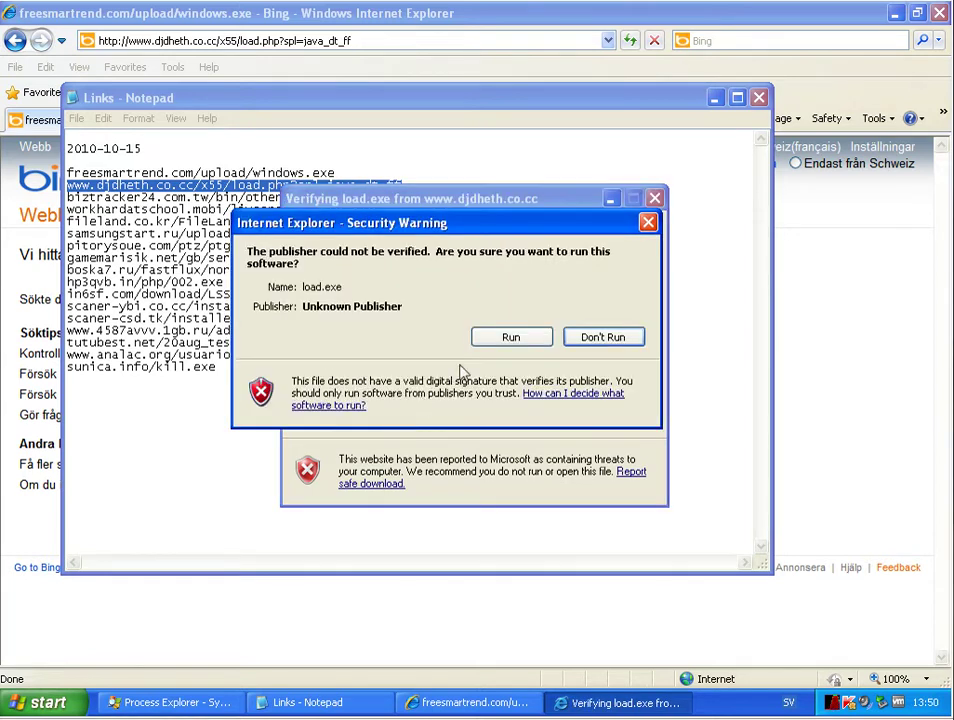
pyautogui.click(484, 342)
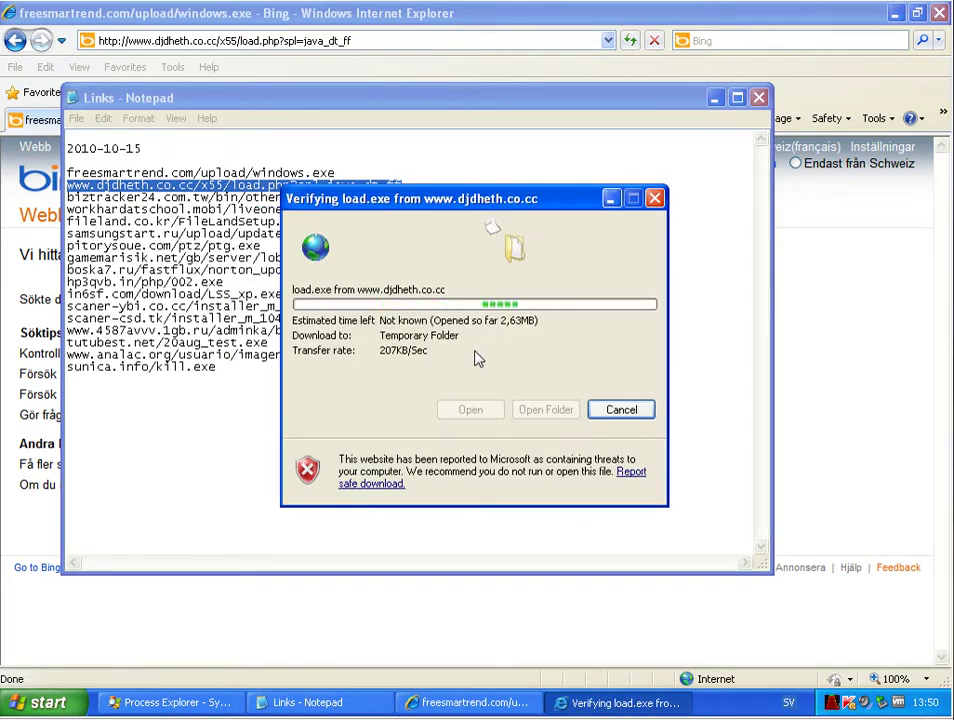
# Switch to Process Explorer to check whether load.exe is running, and dismiss the file access error.
pyautogui.click(205, 706)
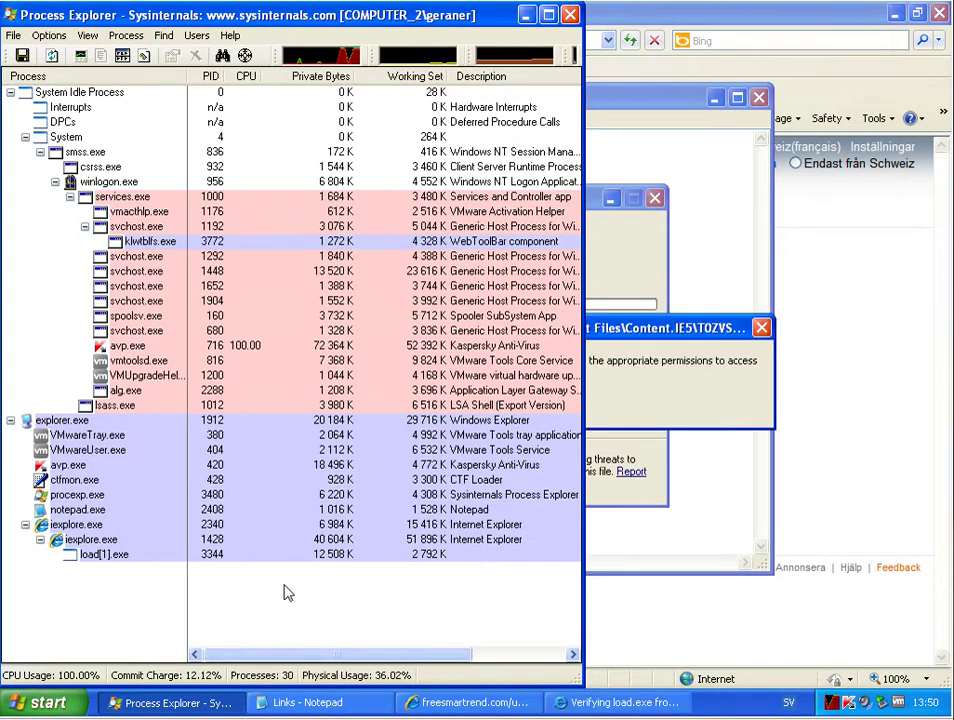
pyautogui.click(636, 350)
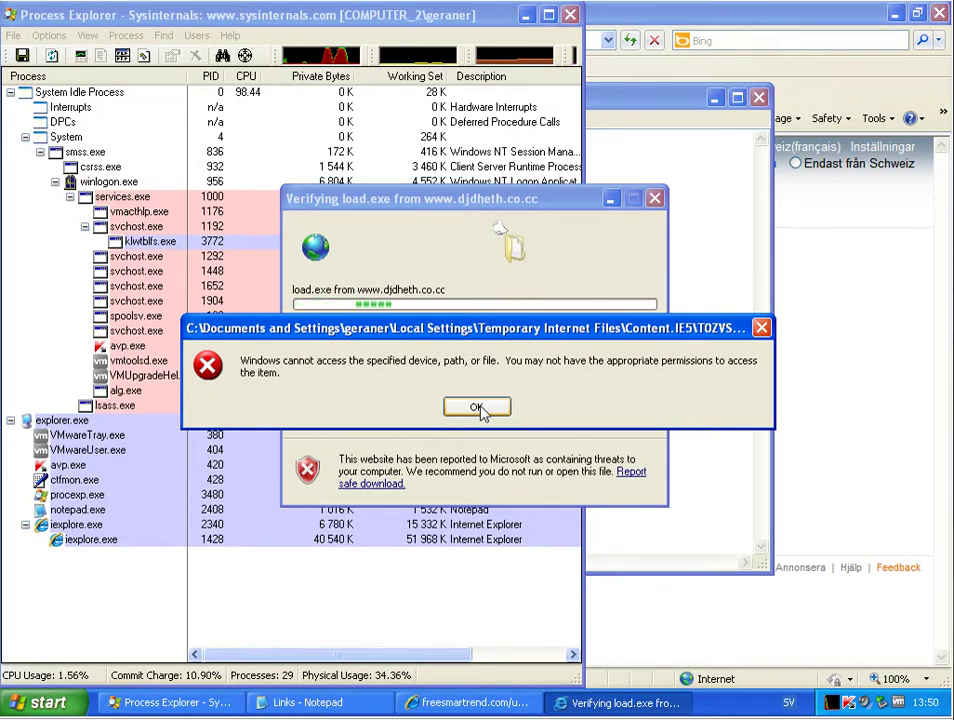
pyautogui.click(478, 408)
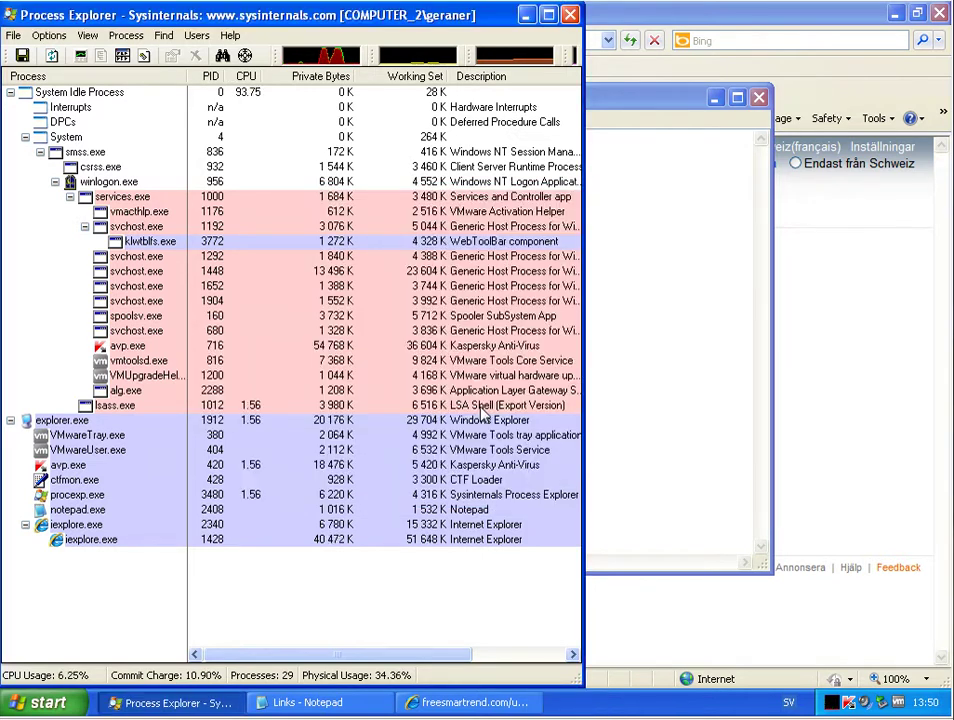
pyautogui.click(505, 702)
pyautogui.click(366, 704)
pyautogui.click(479, 702)
pyautogui.click(385, 706)
pyautogui.click(458, 708)
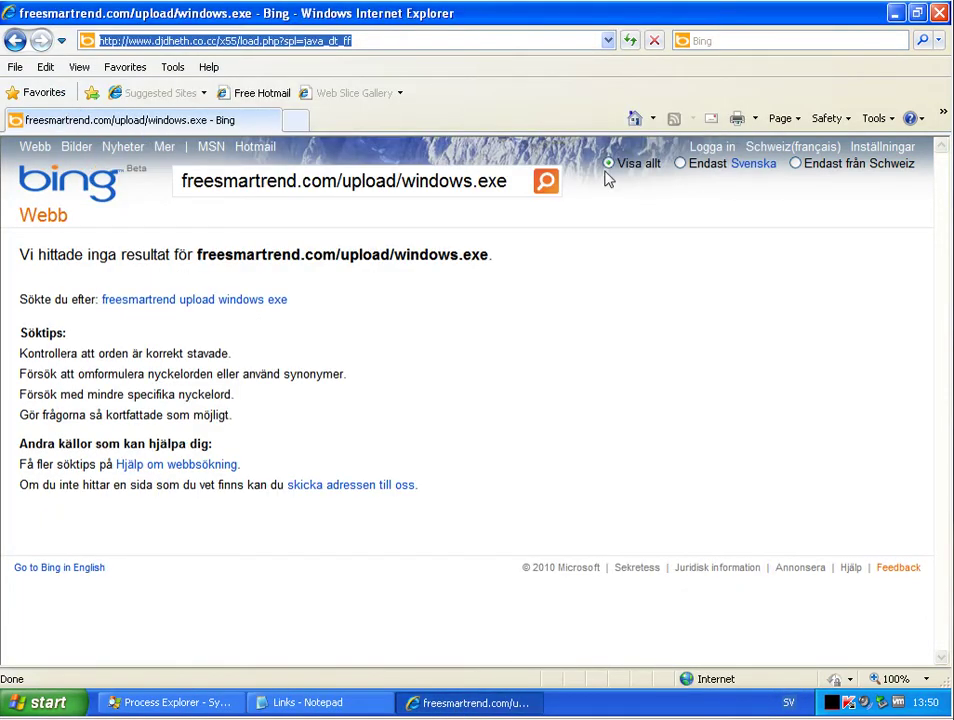
pyautogui.click(464, 46)
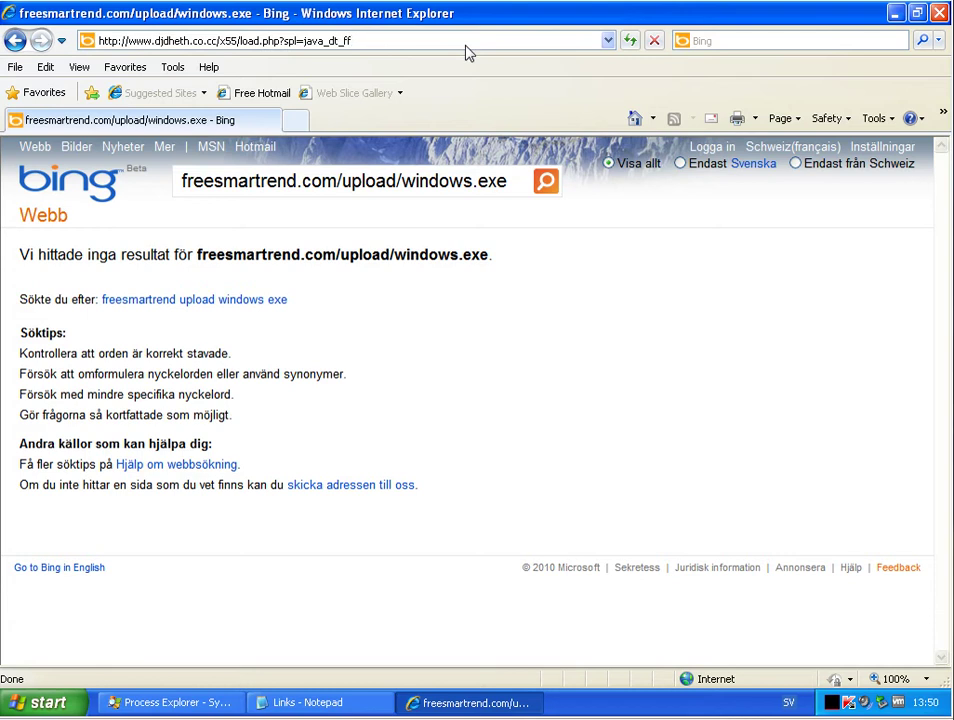
pyautogui.press('Return')
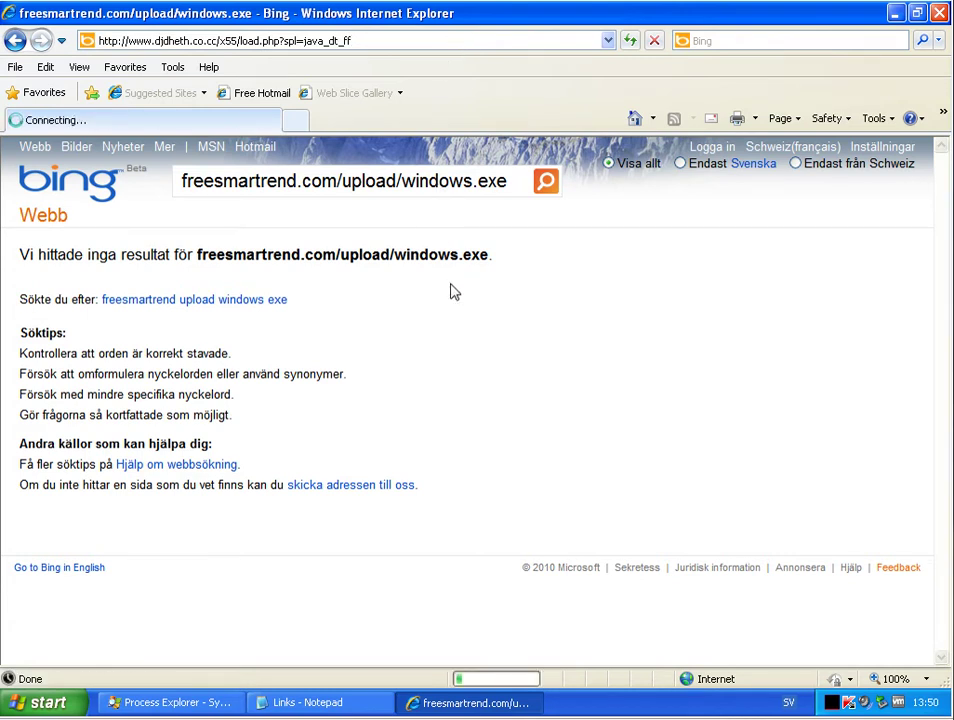
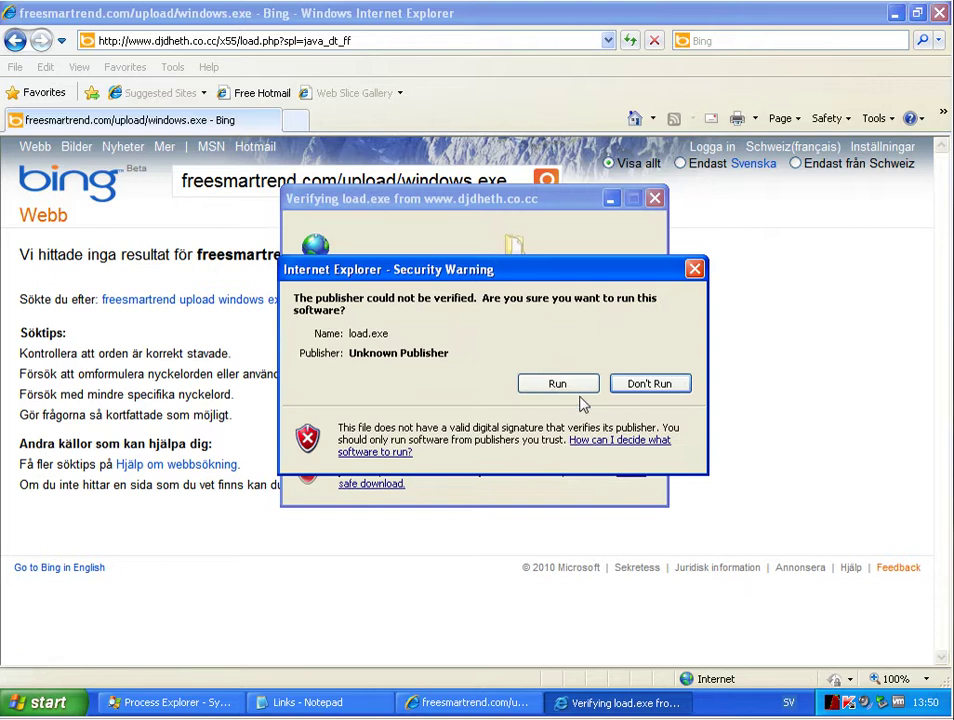
pyautogui.click(575, 388)
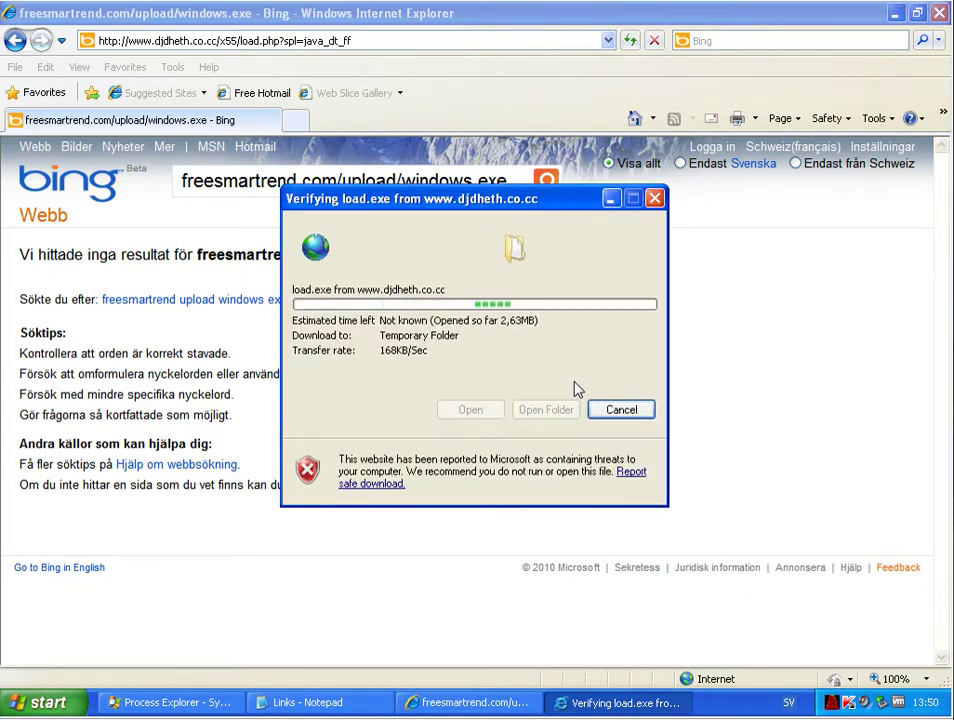
# Check the second load.exe launch in Process Explorer, dismiss the error and return to Internet Explorer.
pyautogui.click(212, 705)
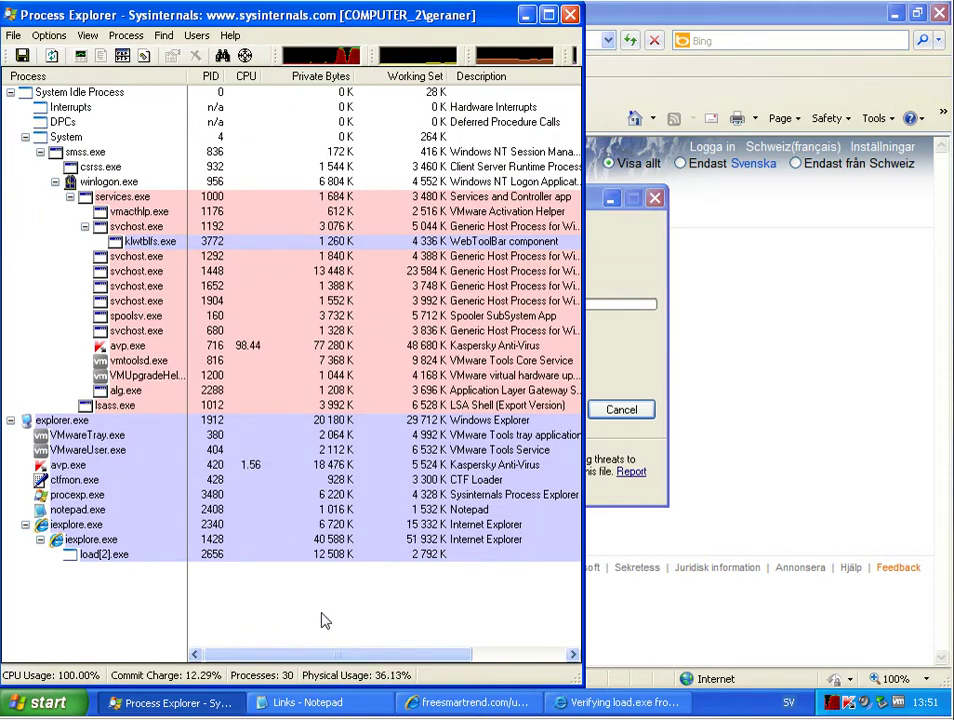
pyautogui.click(510, 407)
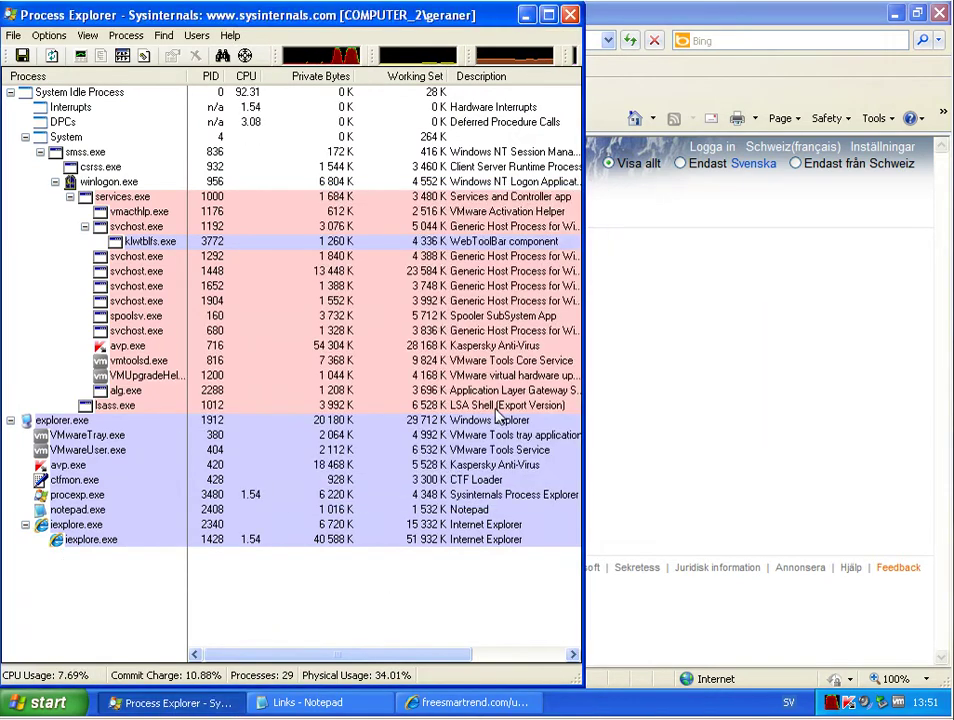
pyautogui.click(813, 330)
pyautogui.click(444, 42)
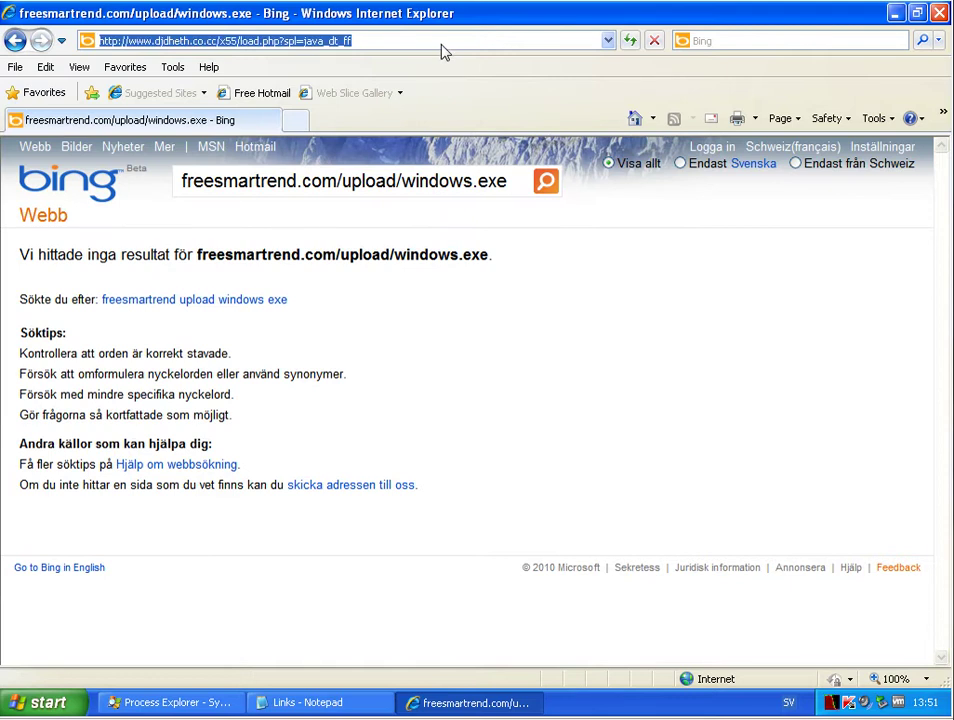
pyautogui.press('Return')
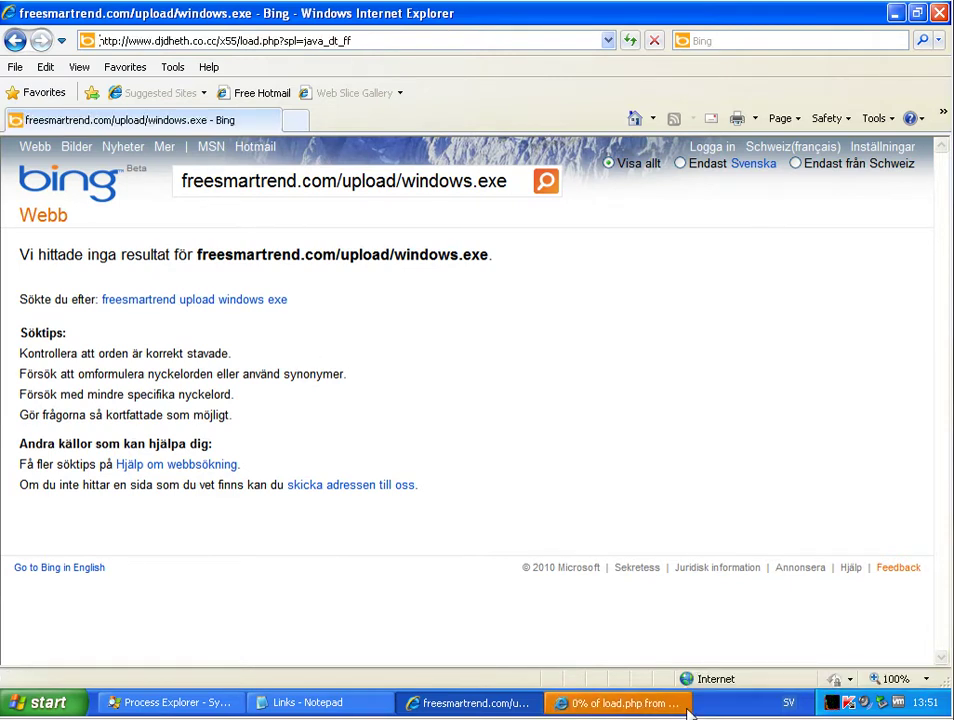
pyautogui.click(680, 712)
pyautogui.click(530, 370)
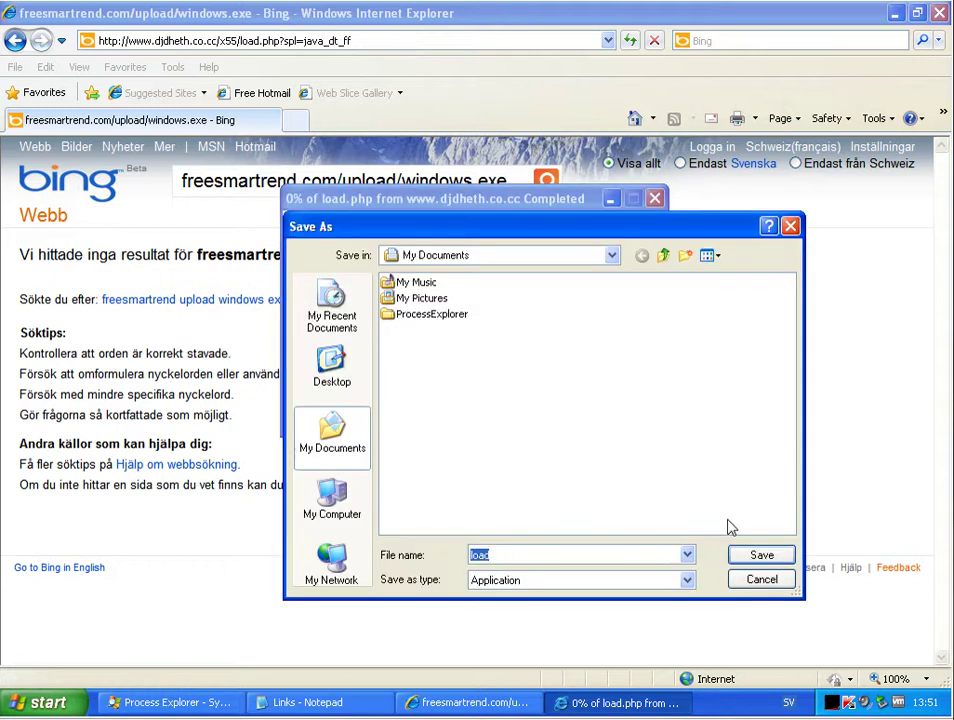
pyautogui.click(756, 554)
pyautogui.click(409, 345)
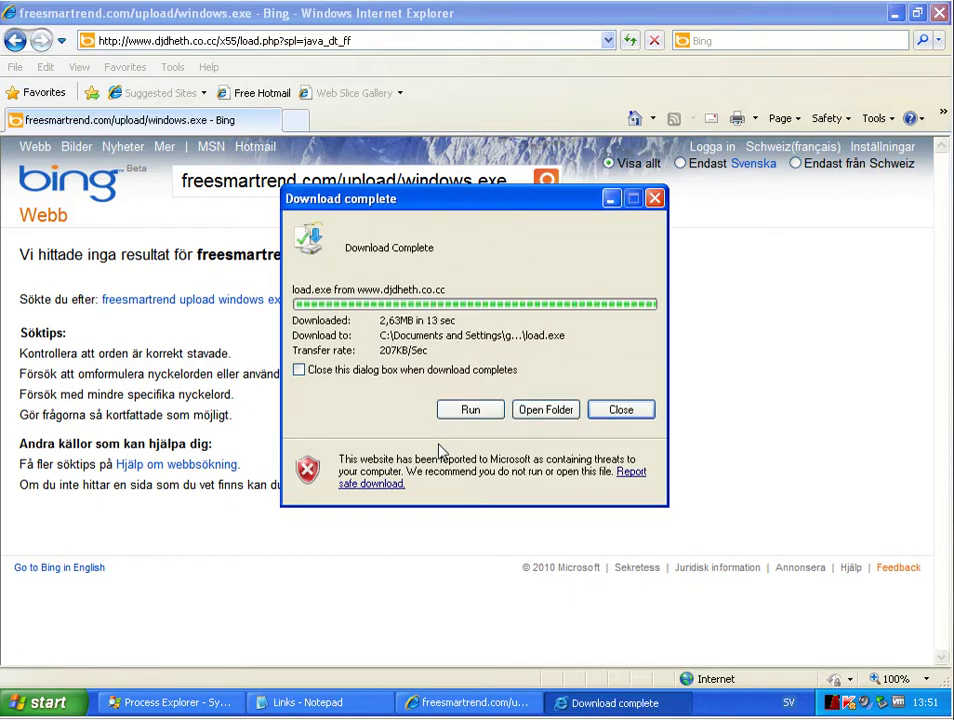
# Run the saved load.exe from the completed download and dismiss the access error.
pyautogui.click(468, 411)
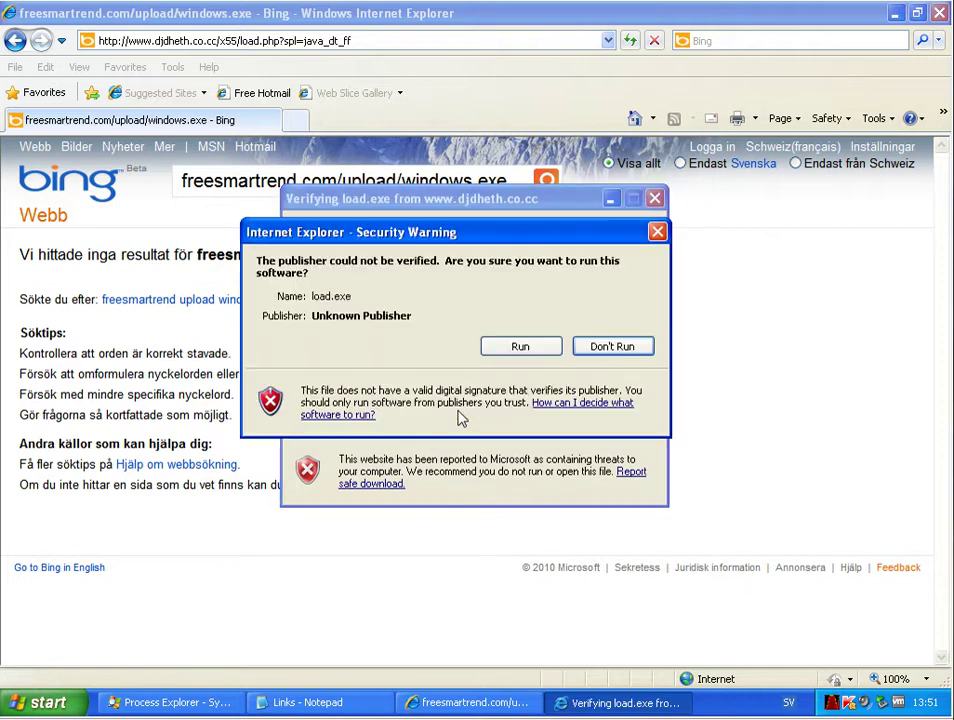
pyautogui.press('Escape')
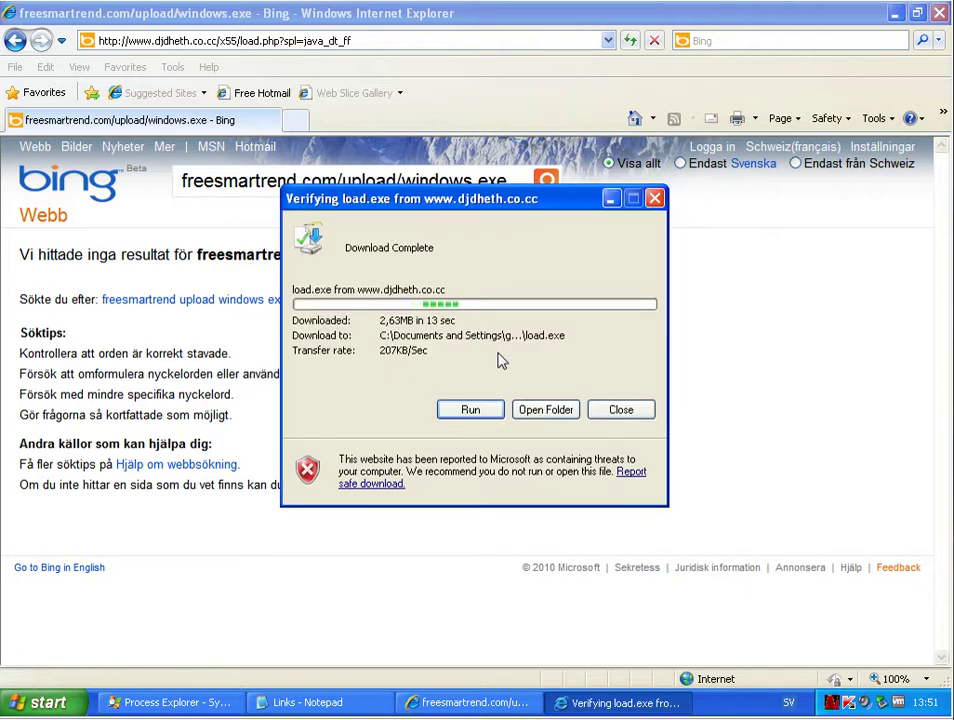
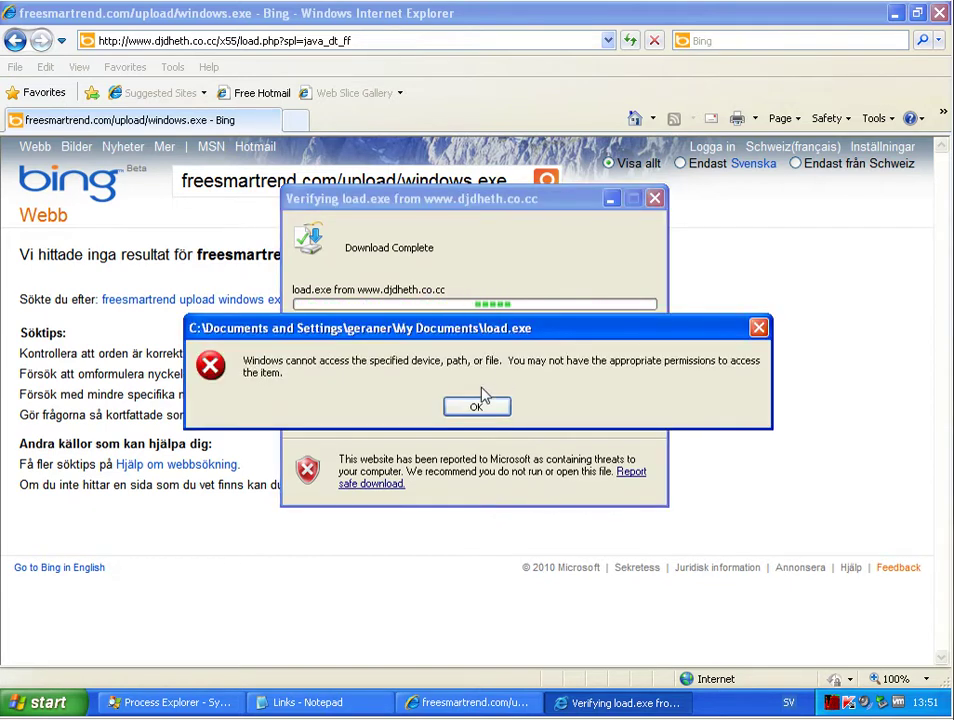
pyautogui.click(477, 406)
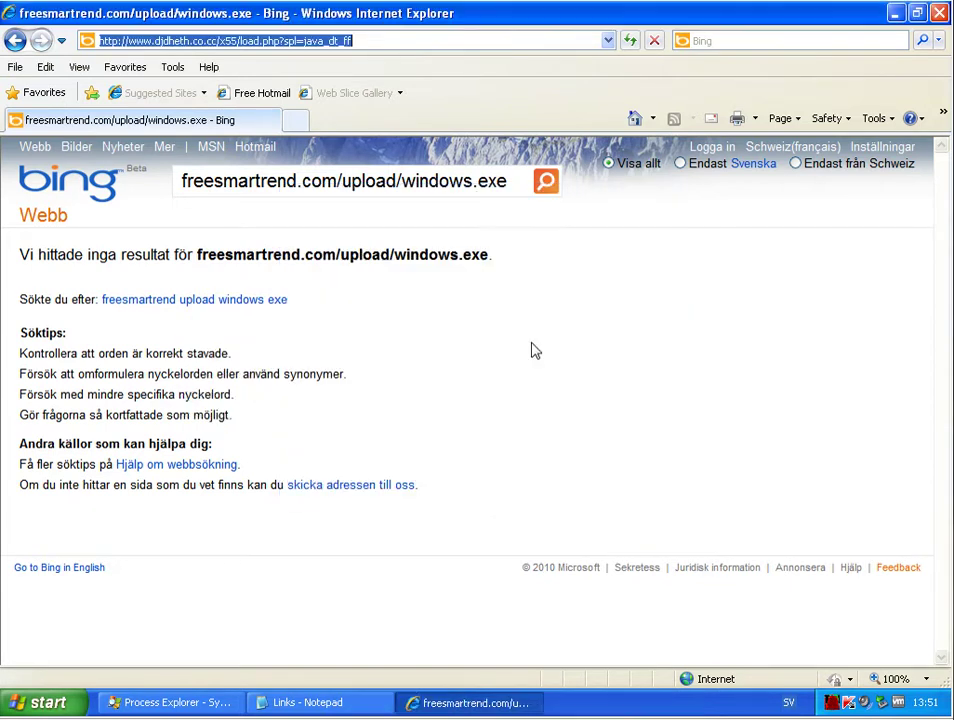
# Load biztracker24.com.tw/bin/other.exe from the Links text file in Internet Explorer, and expand the unsafe website warning's details.
pyautogui.click(295, 702)
pyautogui.doubleClick(290, 209)
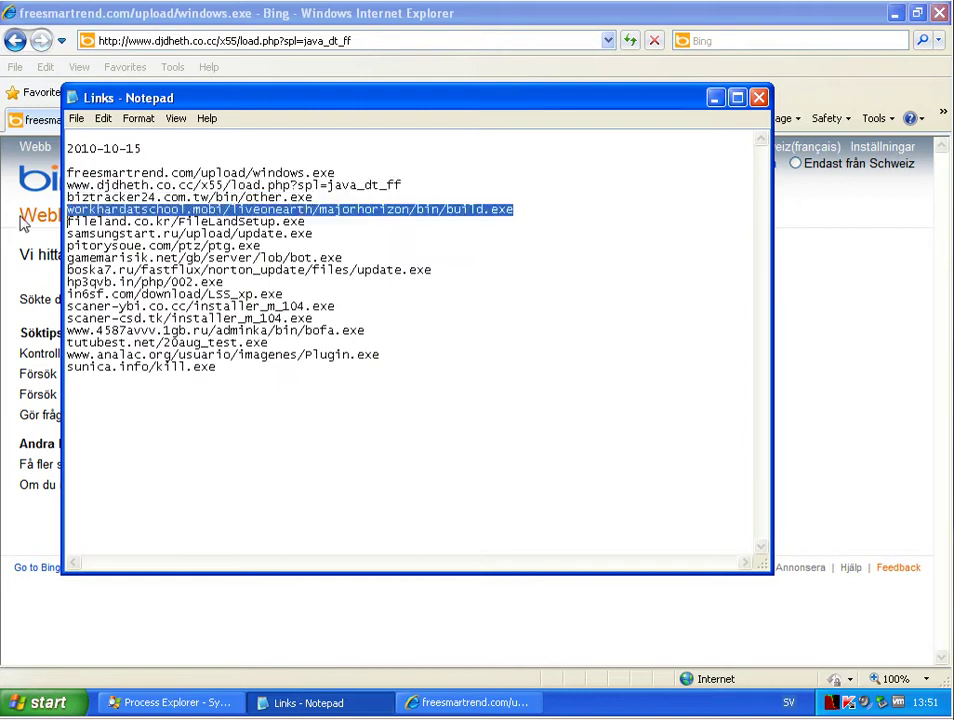
pyautogui.doubleClick(91, 198)
pyautogui.rightClick(91, 198)
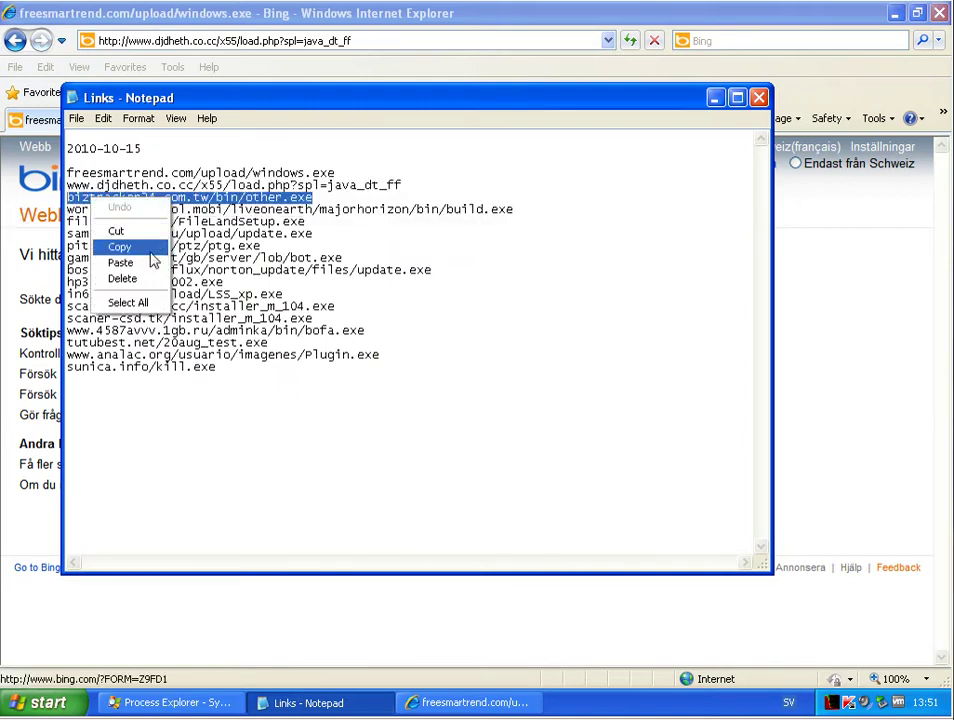
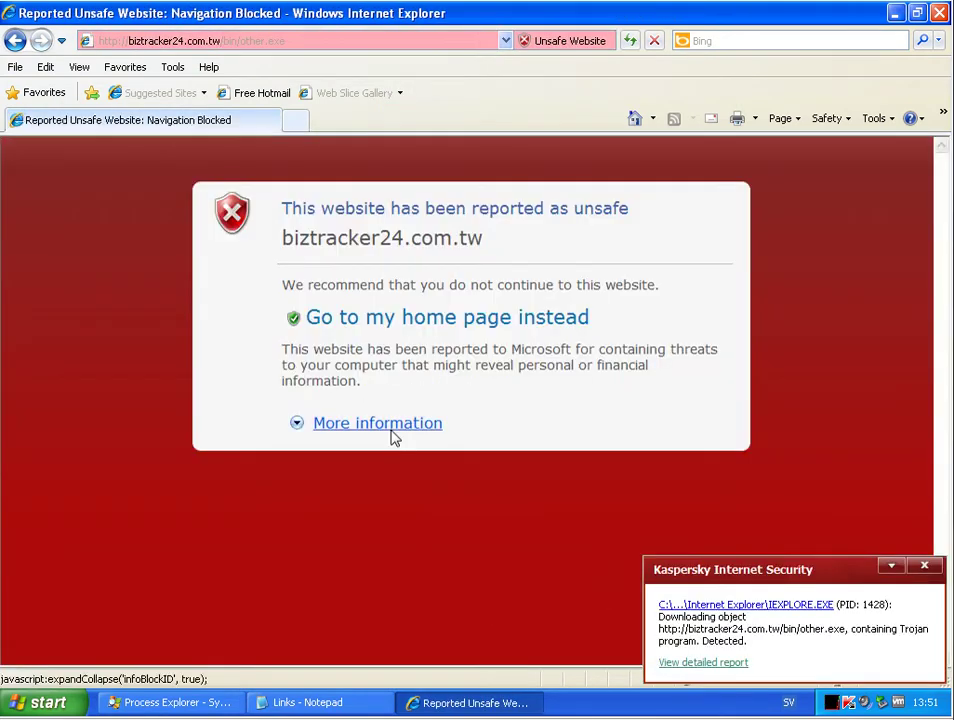
pyautogui.click(390, 426)
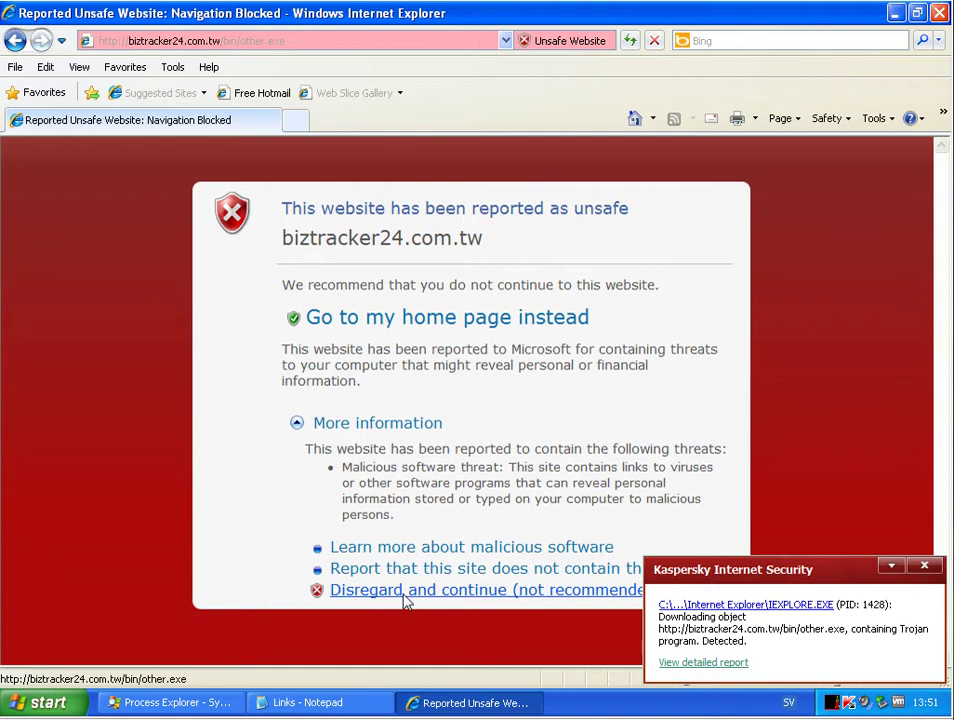
# Continue past the biztracker24.com.tw warning, and load workhardatschool.mobi/liveonearth/majorhorizon/bin/build.exe from the Links text file in Internet Explorer.
pyautogui.click(405, 592)
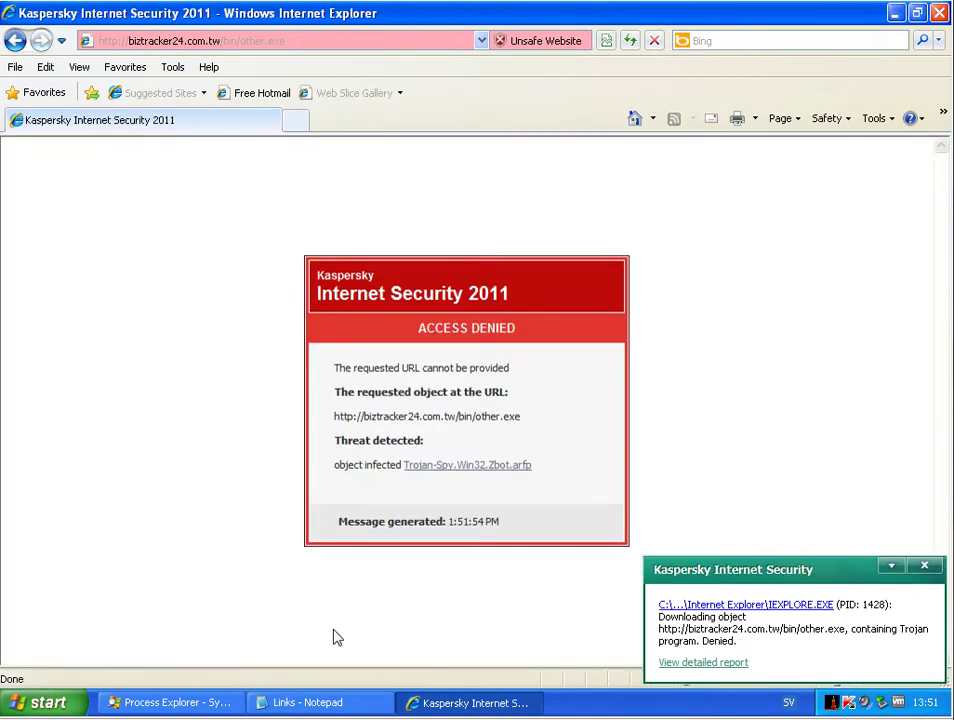
pyautogui.click(330, 702)
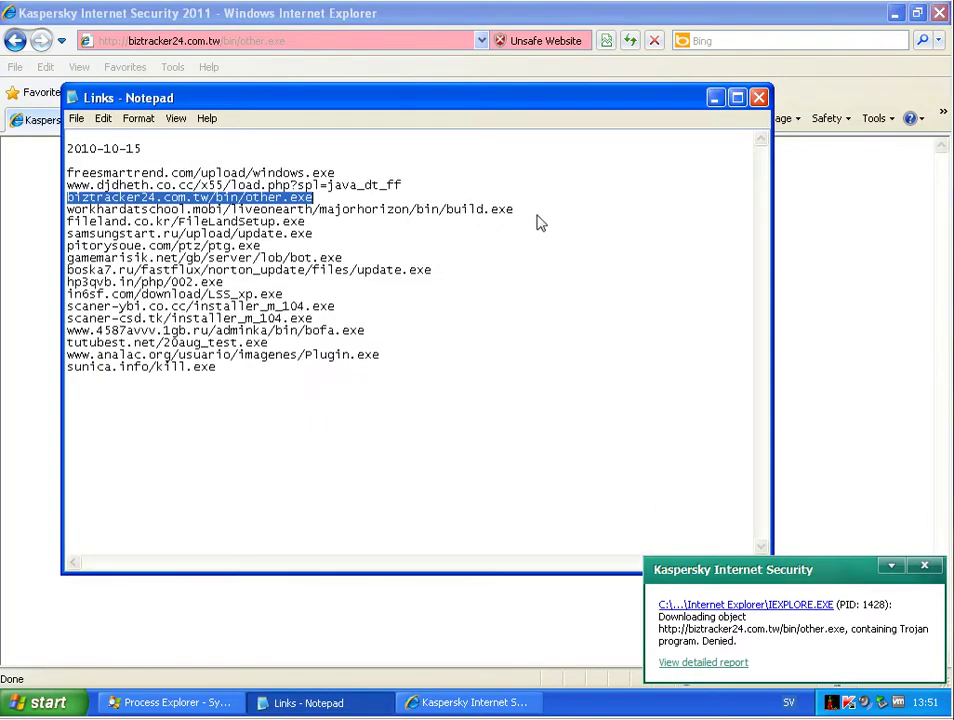
pyautogui.moveTo(539, 221); pyautogui.dragTo(66, 211)
pyautogui.rightClick(100, 220)
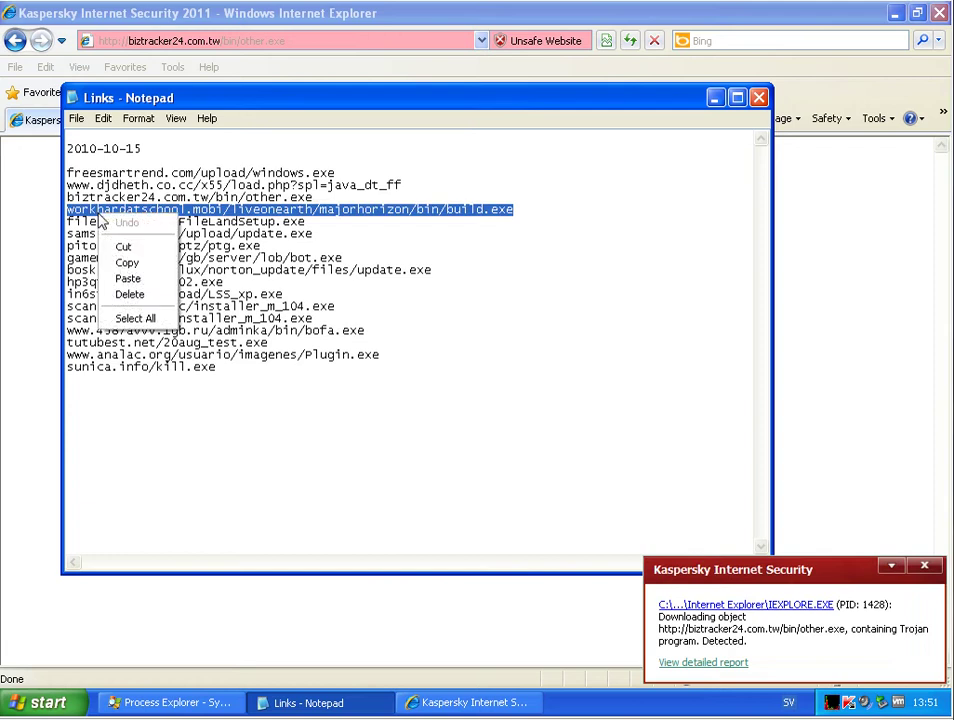
pyautogui.click(127, 262)
pyautogui.click(283, 44)
pyautogui.rightClick(284, 46)
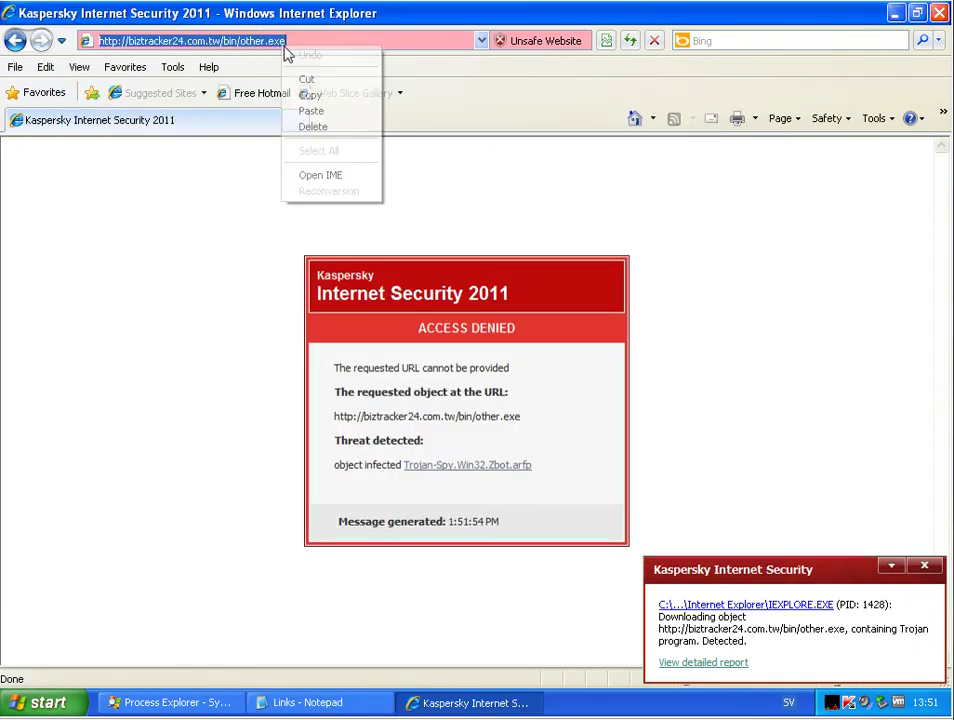
pyautogui.click(312, 110)
pyautogui.press('Return')
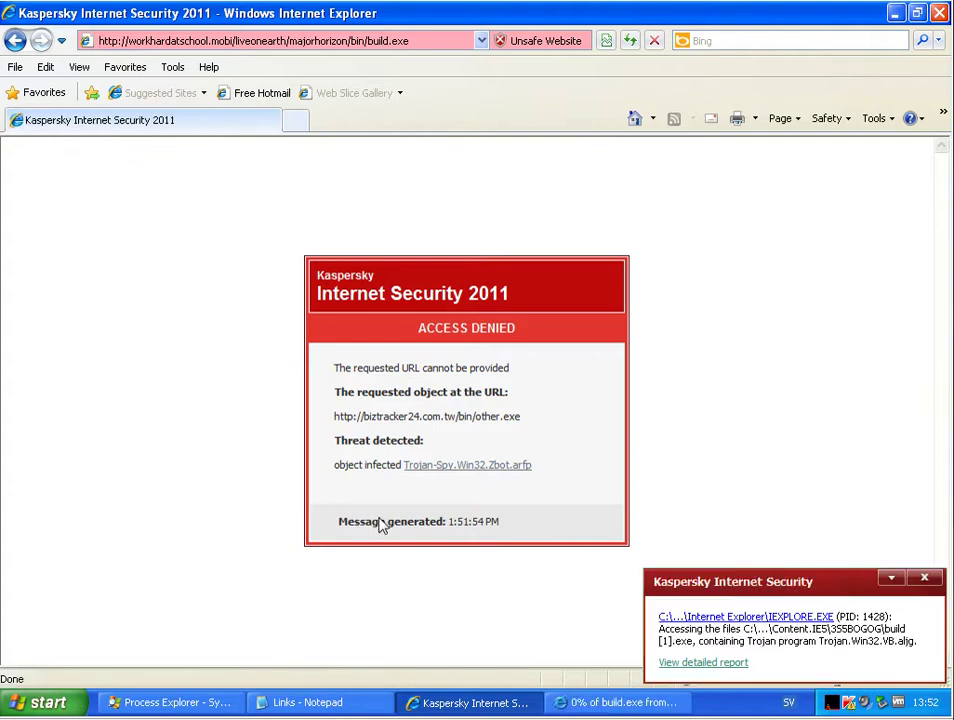
# Run the build.exe download and disregard the unsafe download warning.
pyautogui.click(613, 700)
pyautogui.click(410, 370)
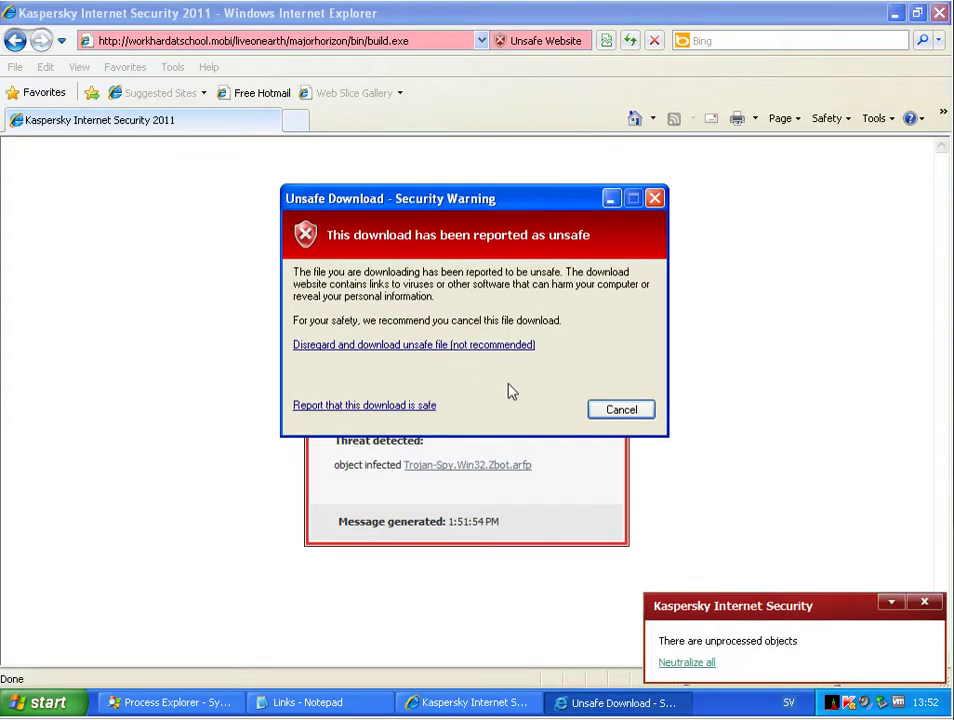
pyautogui.click(468, 346)
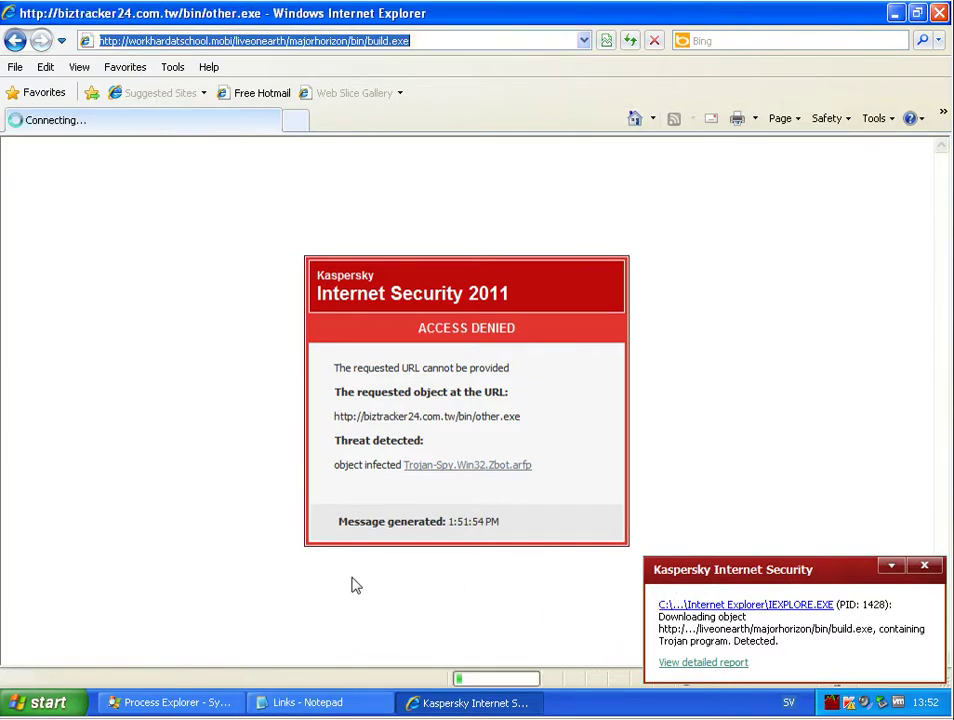
# Load fileland.co.kr/FileLandSetup.exe from the Links text file in Internet Explorer.
pyautogui.click(300, 702)
pyautogui.moveTo(322, 224); pyautogui.dragTo(72, 228)
pyautogui.rightClick(97, 228)
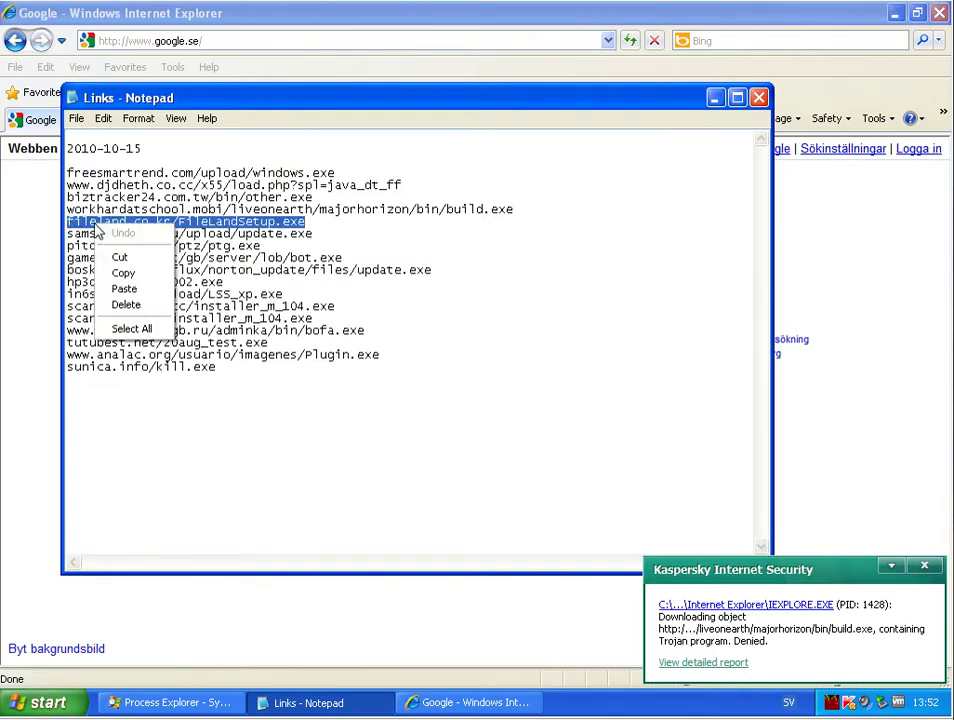
pyautogui.click(121, 272)
pyautogui.click(294, 45)
pyautogui.rightClick(294, 45)
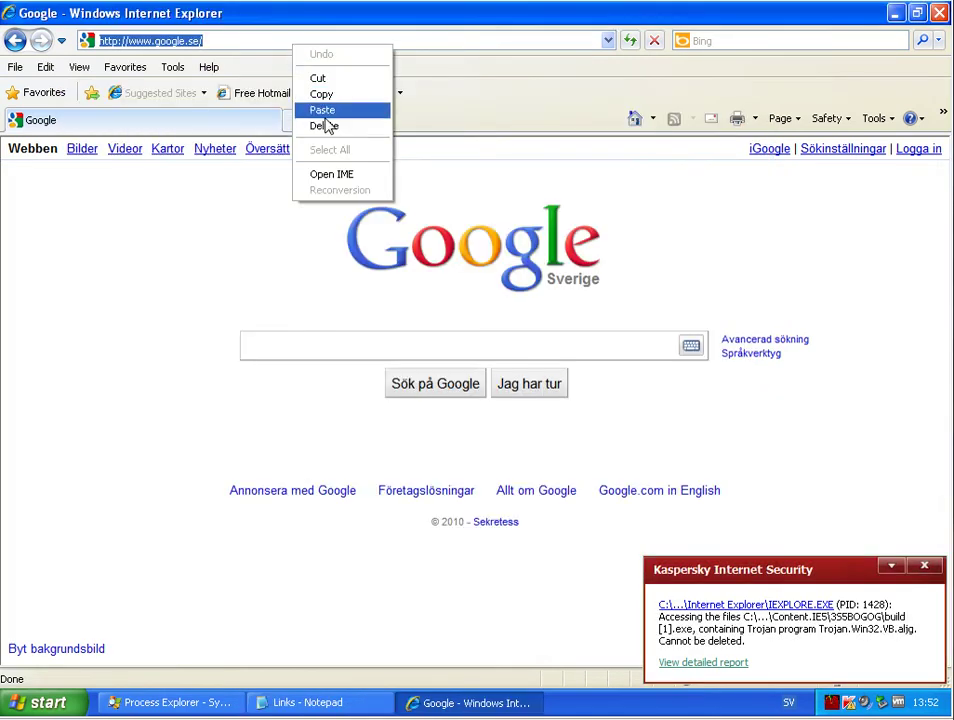
pyautogui.click(324, 112)
pyautogui.press('Return')
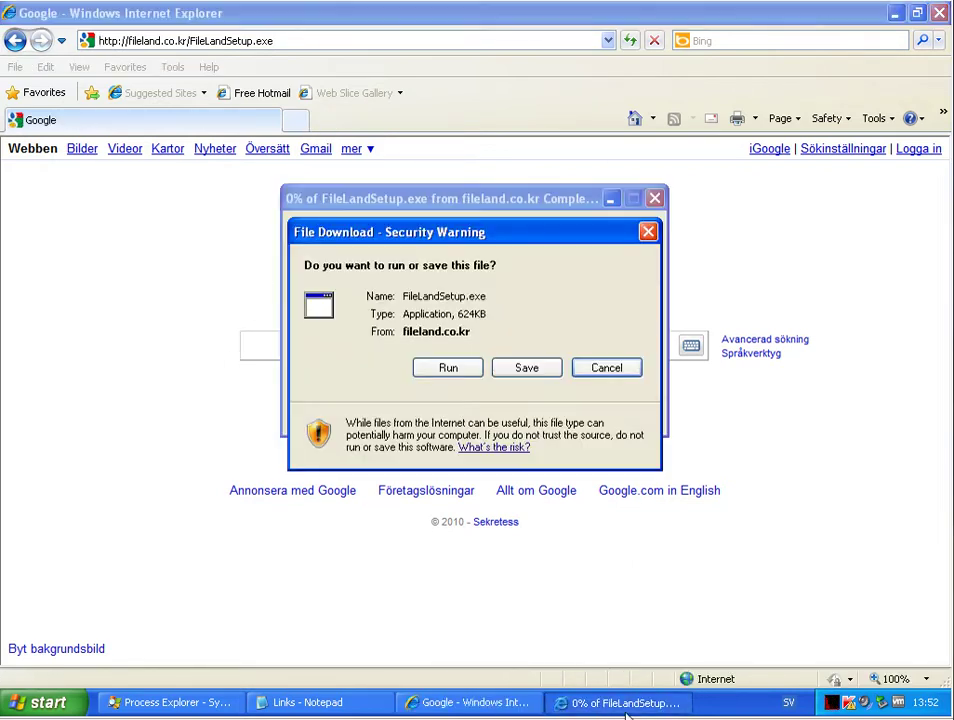
# Run the FileLandSetup.exe download, disregarding the unsafe download and unknown publisher warnings.
pyautogui.click(437, 370)
pyautogui.click(391, 346)
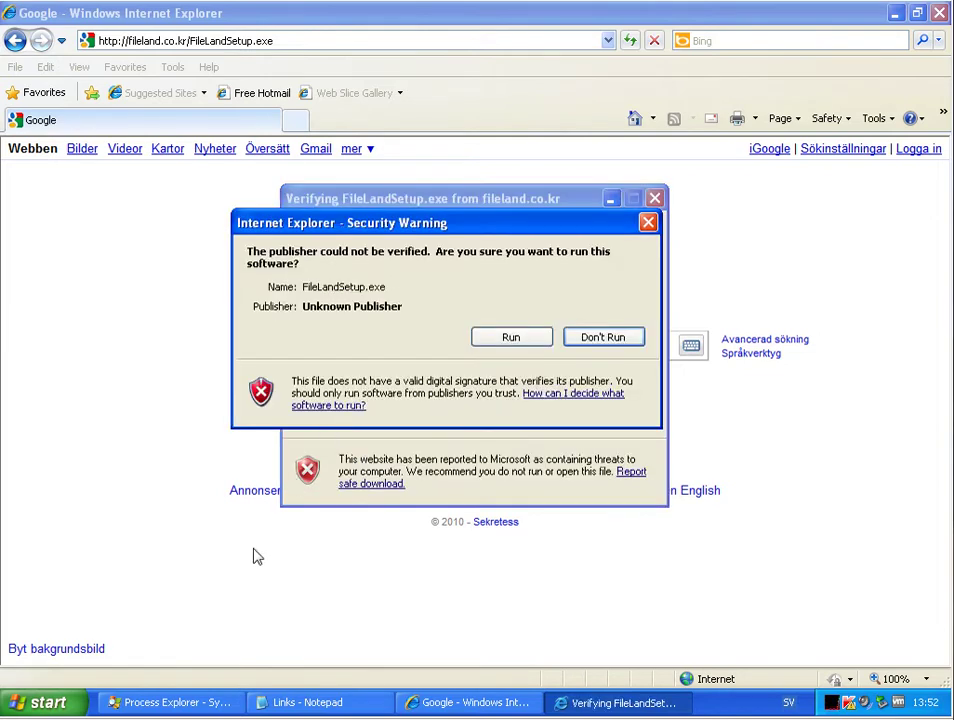
pyautogui.click(511, 337)
# Check the running processes in Process Explorer, highlight the klwtblfs.exe process and return to Internet Explorer.
pyautogui.click(176, 702)
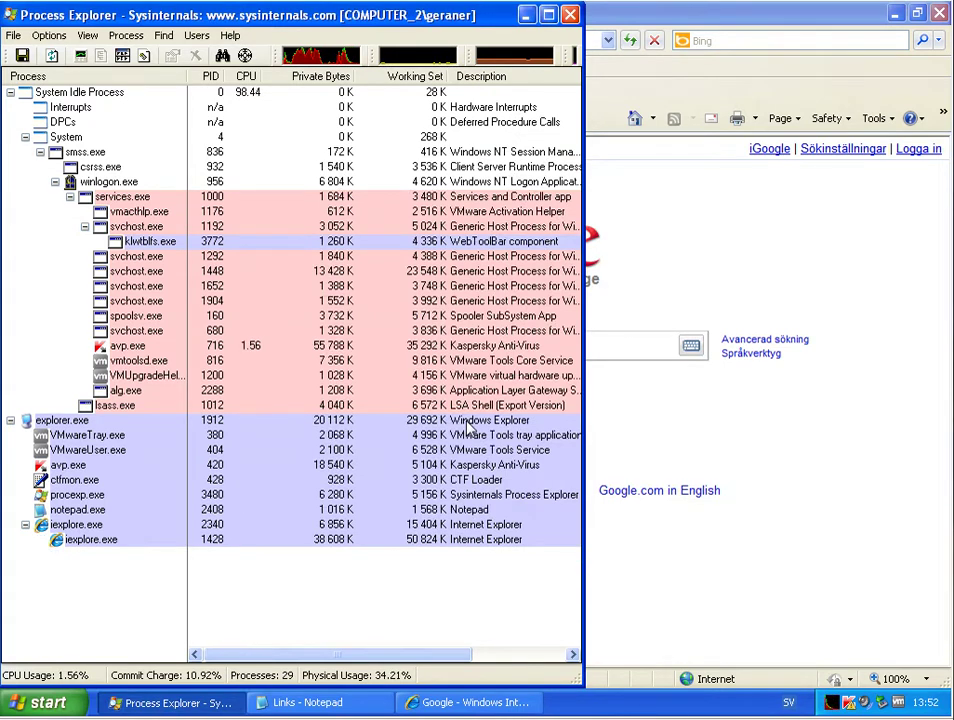
pyautogui.click(449, 243)
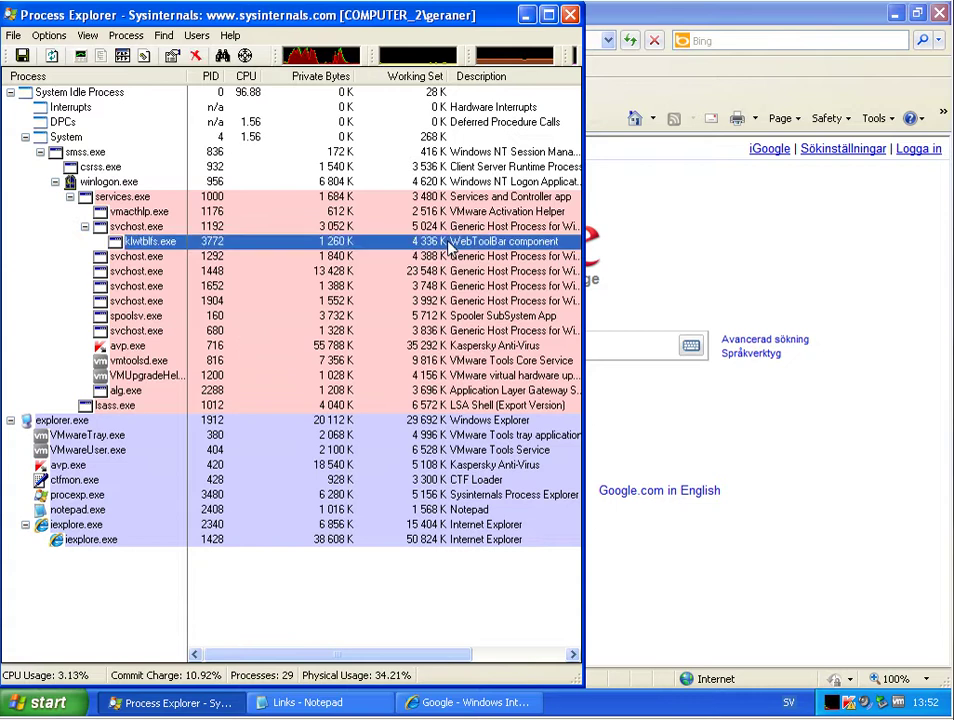
pyautogui.click(771, 444)
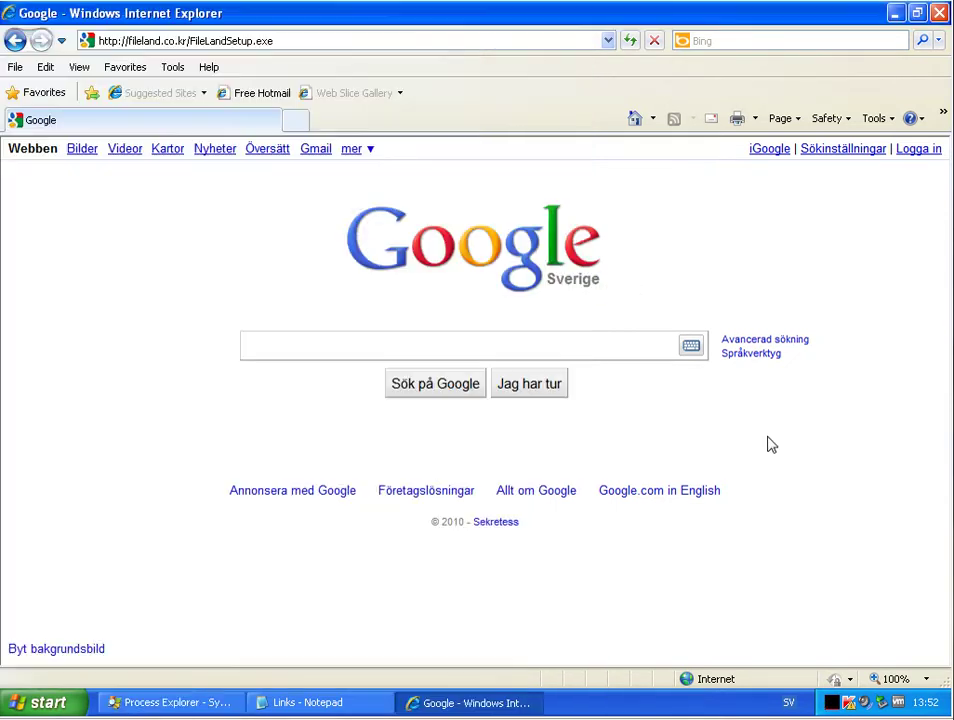
# Load samsungstart.ru/upload/update.exe from the Links text file in Internet Explorer.
pyautogui.click(305, 702)
pyautogui.moveTo(341, 236); pyautogui.dragTo(68, 234)
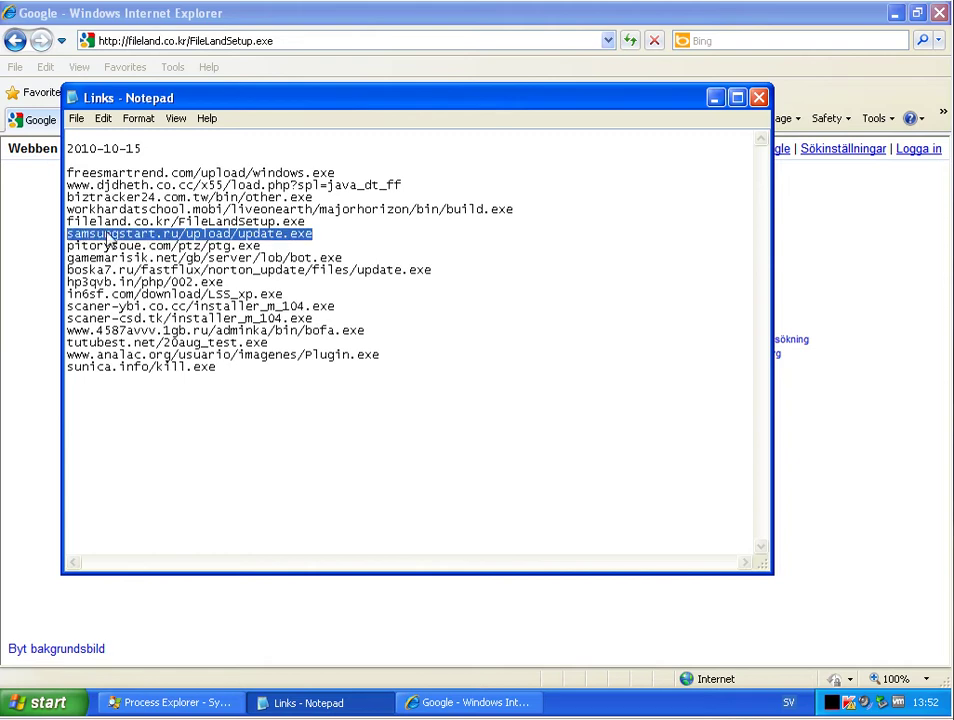
pyautogui.rightClick(110, 240)
pyautogui.click(170, 282)
pyautogui.click(245, 42)
pyautogui.rightClick(248, 46)
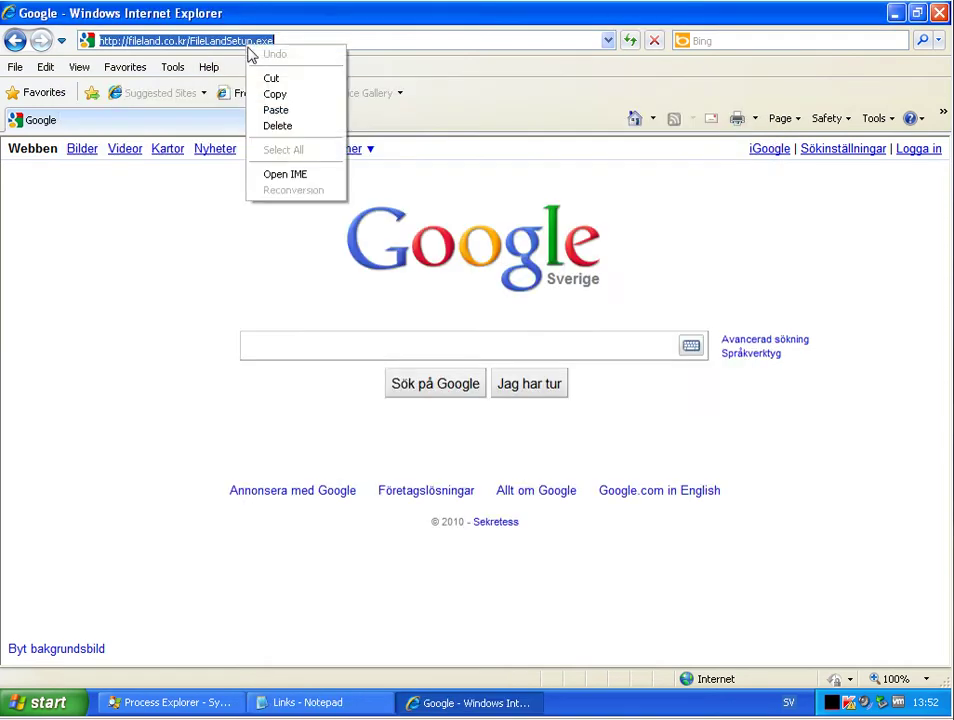
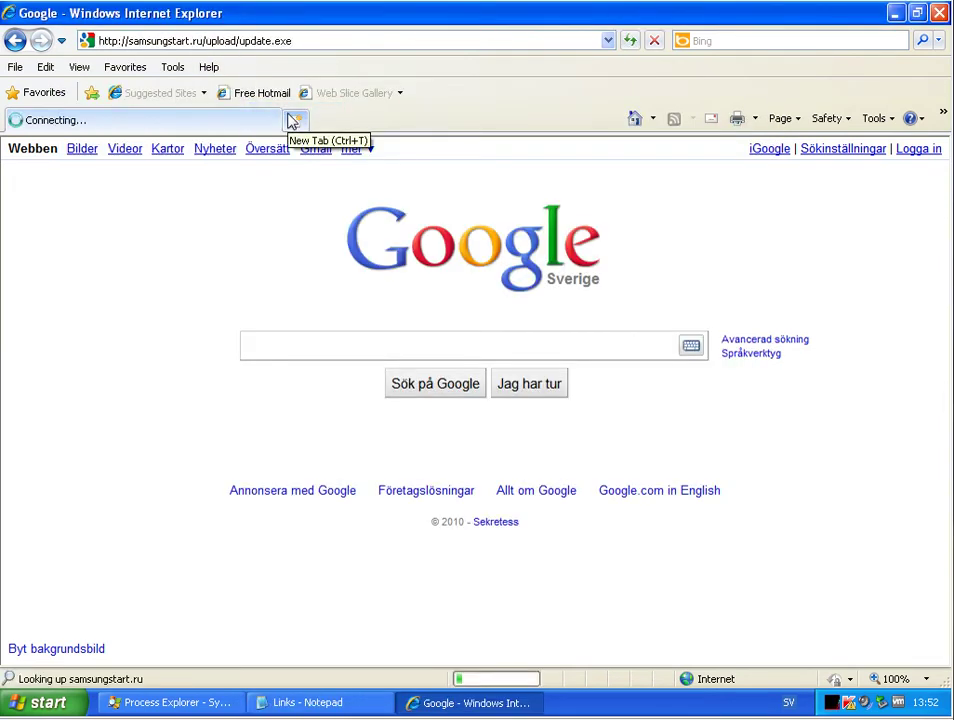
# Load pitorysoue.com/ptz/ptg.exe from the Links text file in a new Internet Explorer tab.
pyautogui.click(350, 695)
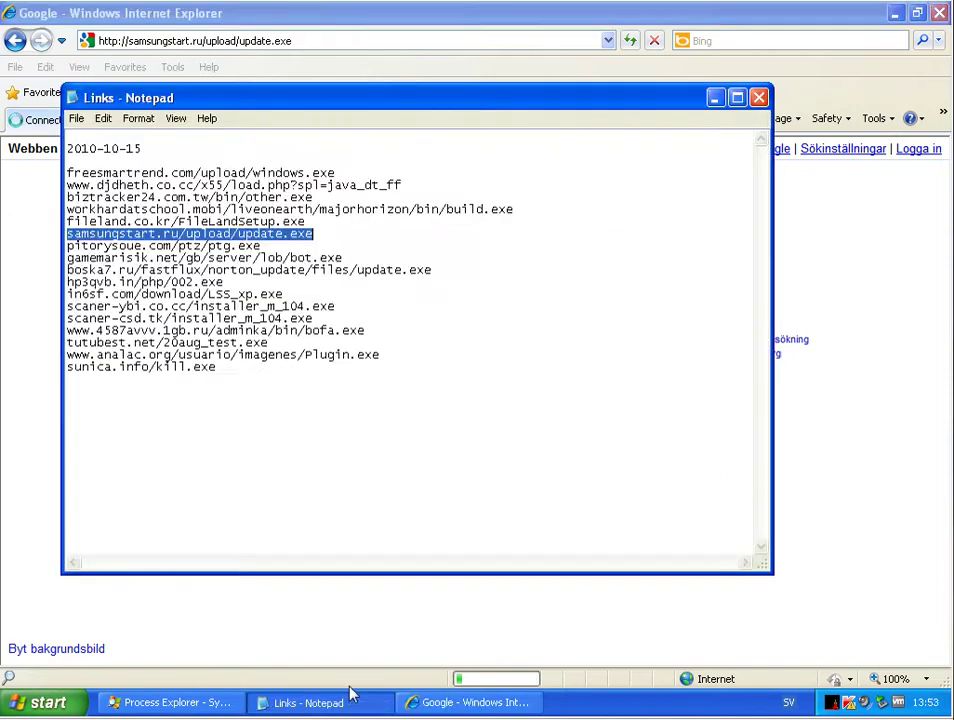
pyautogui.moveTo(264, 251); pyautogui.dragTo(43, 249)
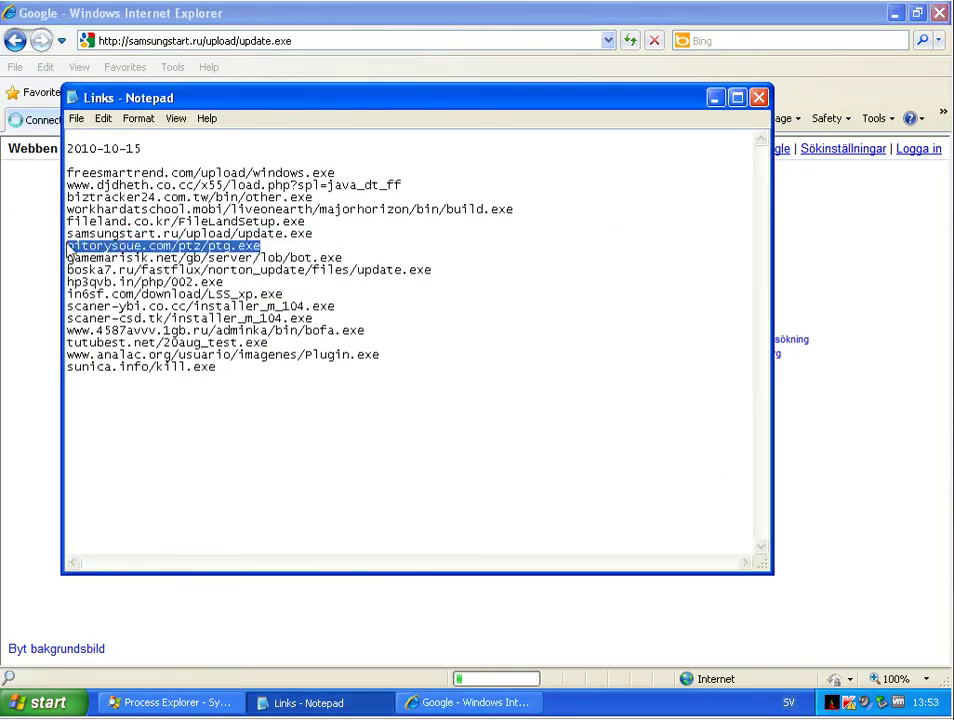
pyautogui.rightClick(67, 246)
pyautogui.click(117, 299)
pyautogui.click(386, 42)
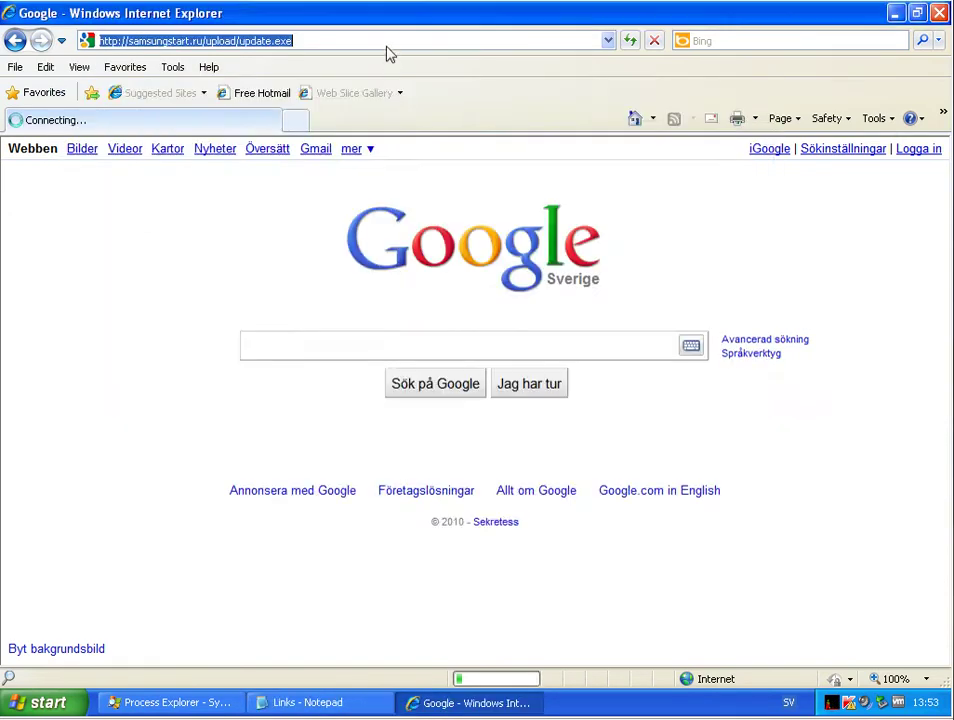
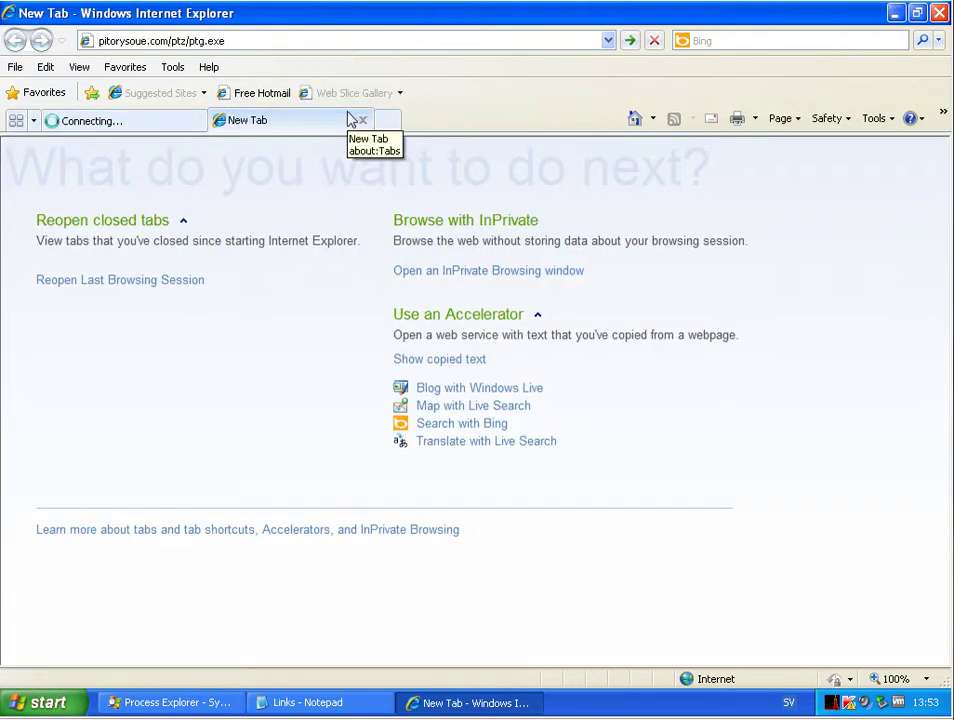
pyautogui.press('Return')
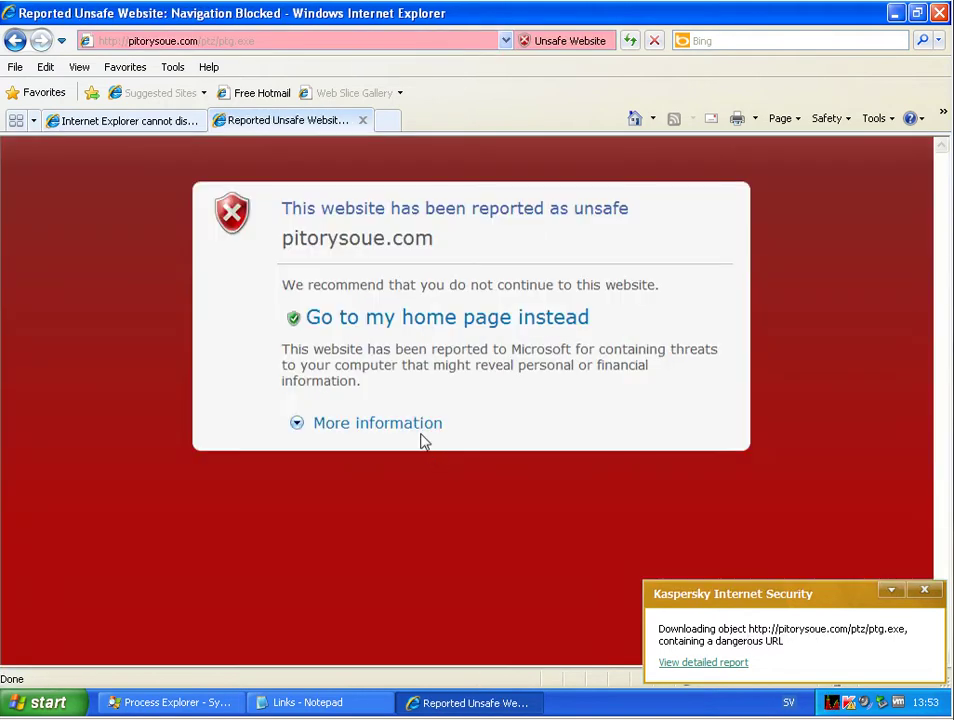
# Disregard the unsafe website warning for pitorysoue.com and close the samsungstart.ru tab.
pyautogui.click(420, 430)
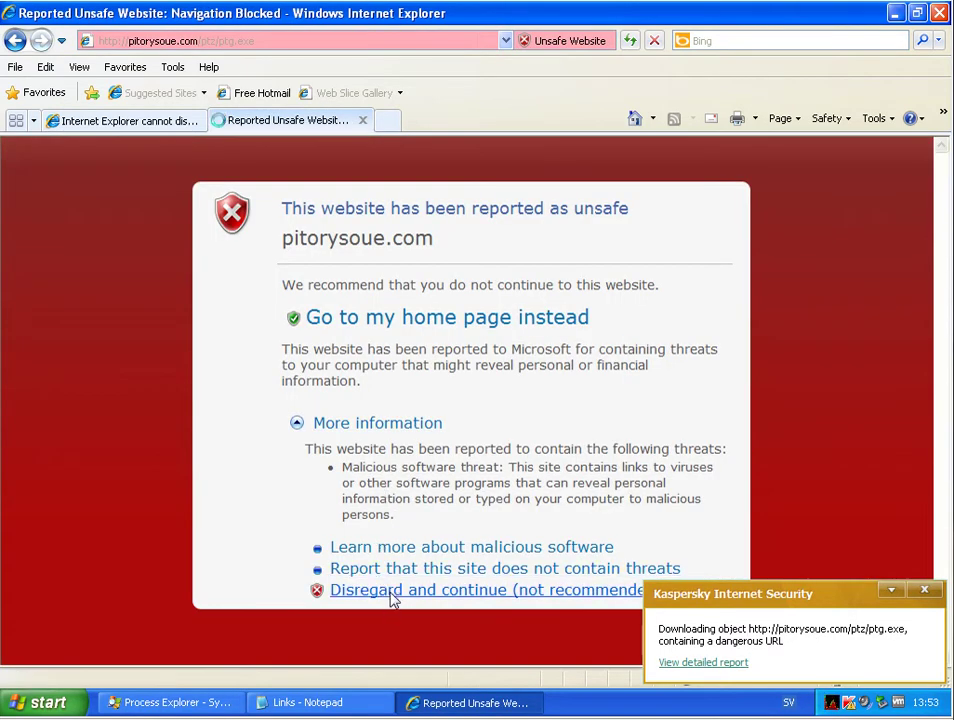
pyautogui.click(391, 596)
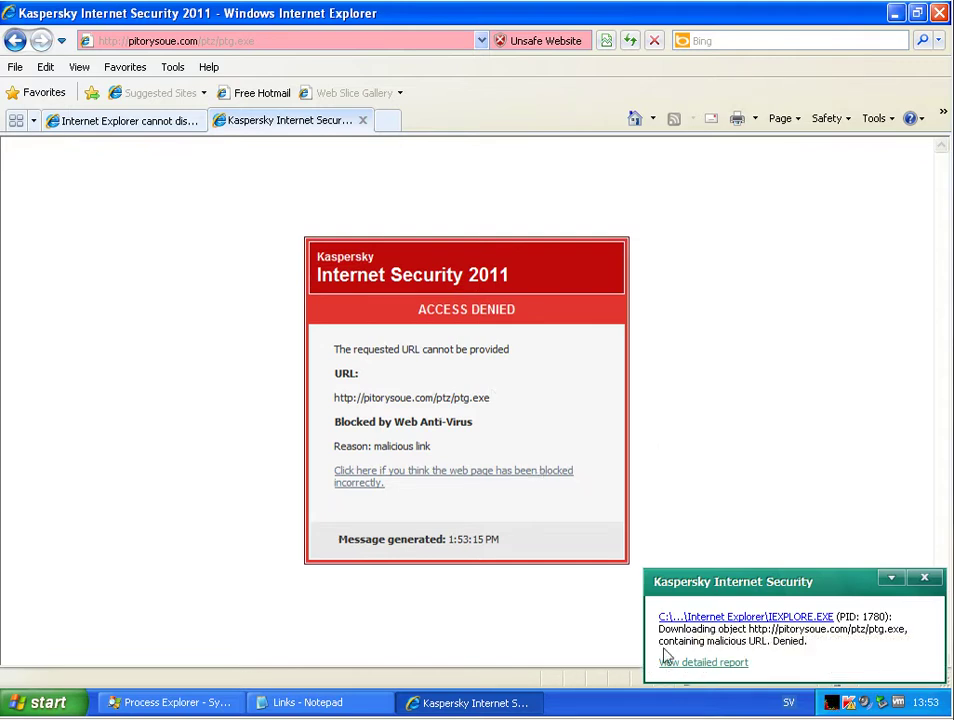
pyautogui.click(150, 122)
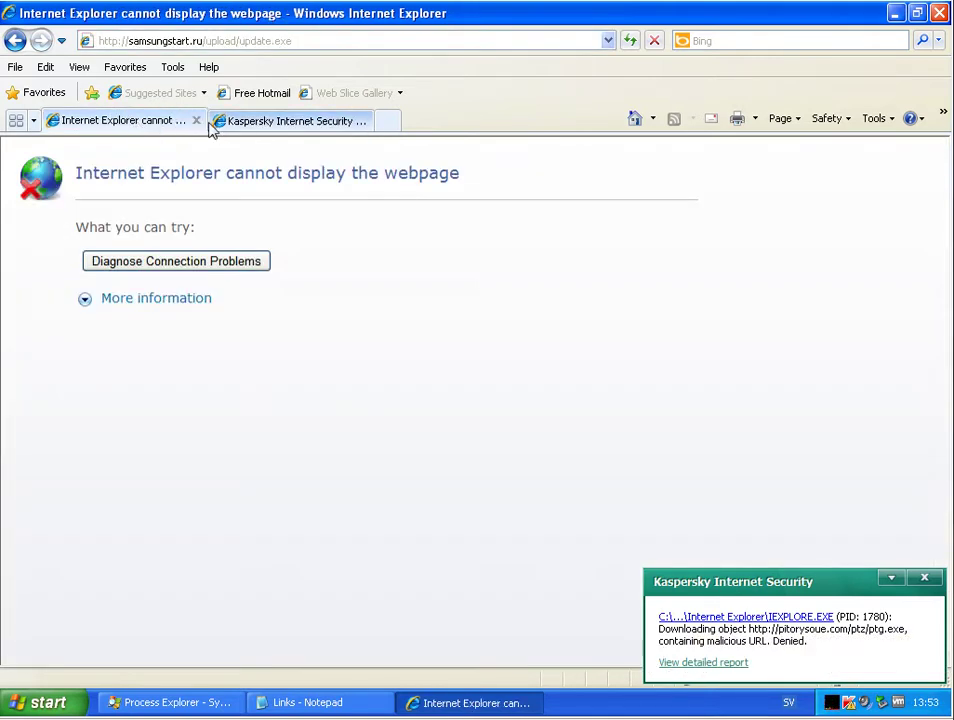
pyautogui.click(196, 121)
# Load gamemarisik.net/gb/server/lob/bot.exe from the Links text file in Internet Explorer.
pyautogui.click(303, 703)
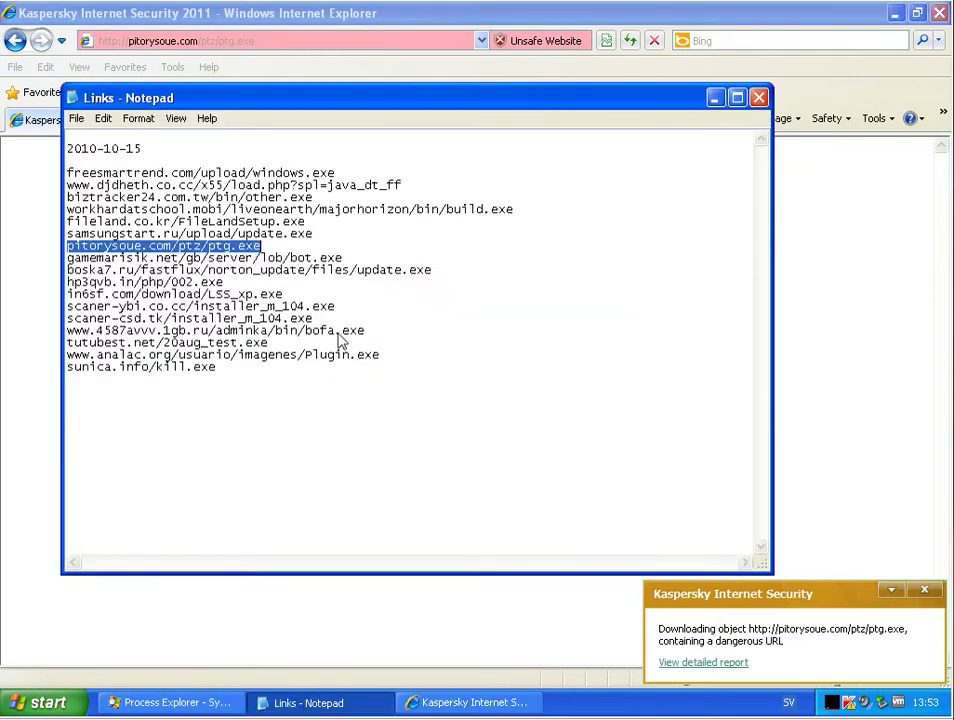
pyautogui.moveTo(342, 258); pyautogui.dragTo(70, 258)
pyautogui.rightClick(76, 258)
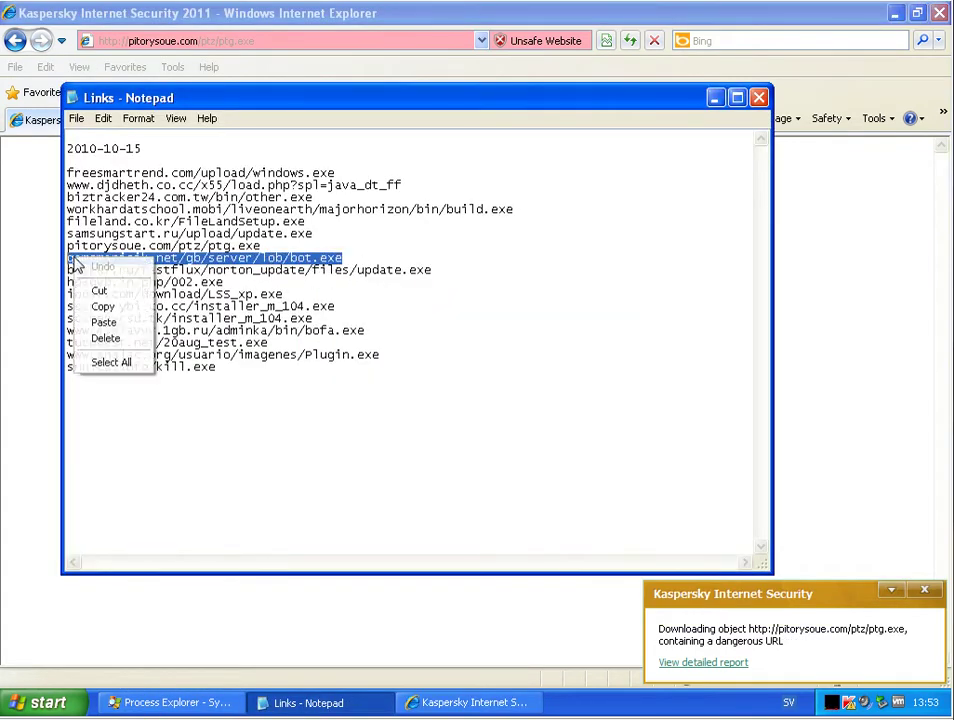
pyautogui.click(140, 318)
pyautogui.click(270, 42)
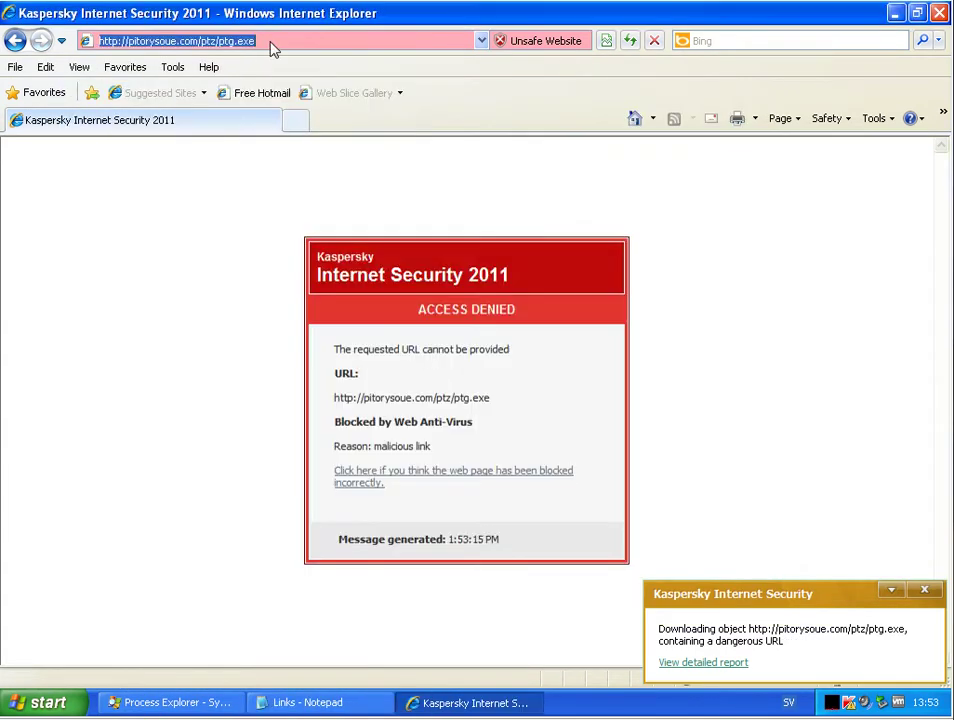
pyautogui.rightClick(271, 42)
pyautogui.click(300, 107)
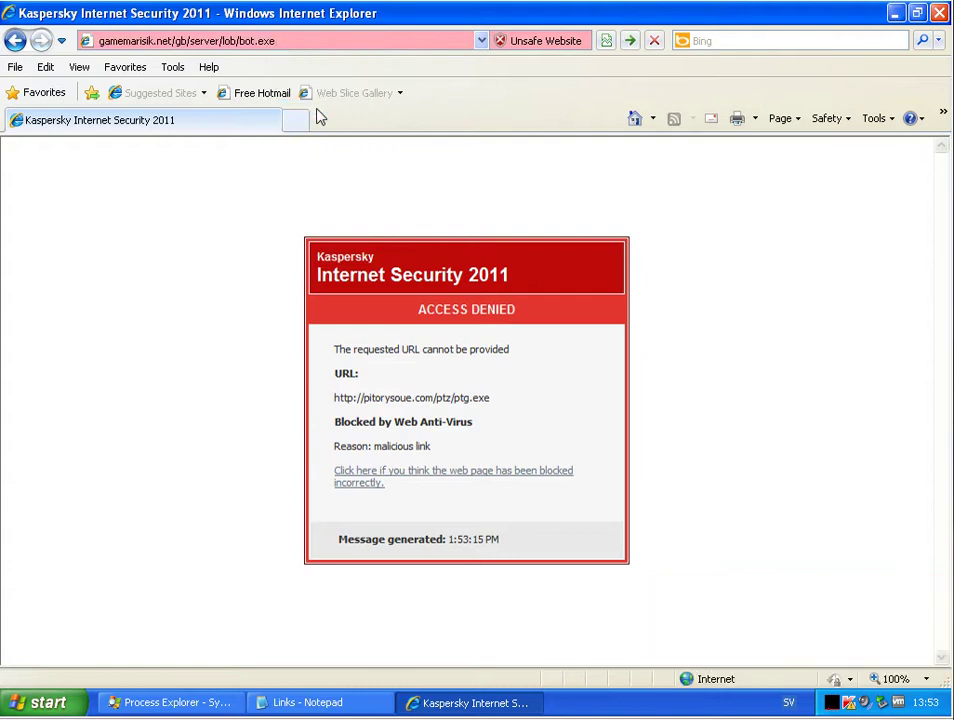
pyautogui.press('Return')
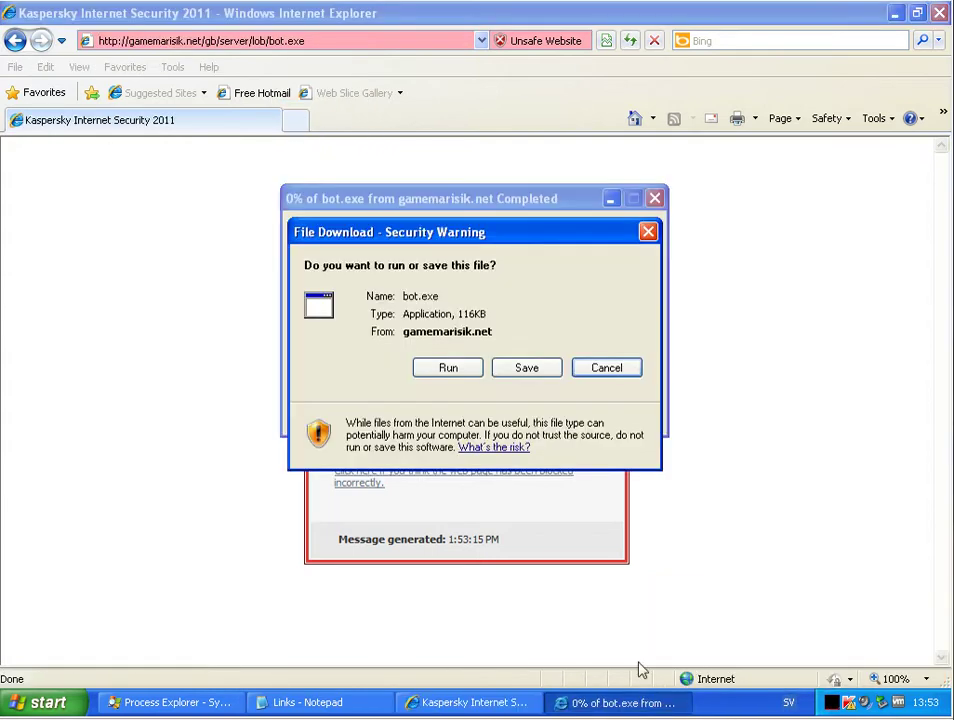
# Run the bot.exe download, disregarding the unsafe download and unknown publisher warnings.
pyautogui.click(449, 375)
pyautogui.click(438, 352)
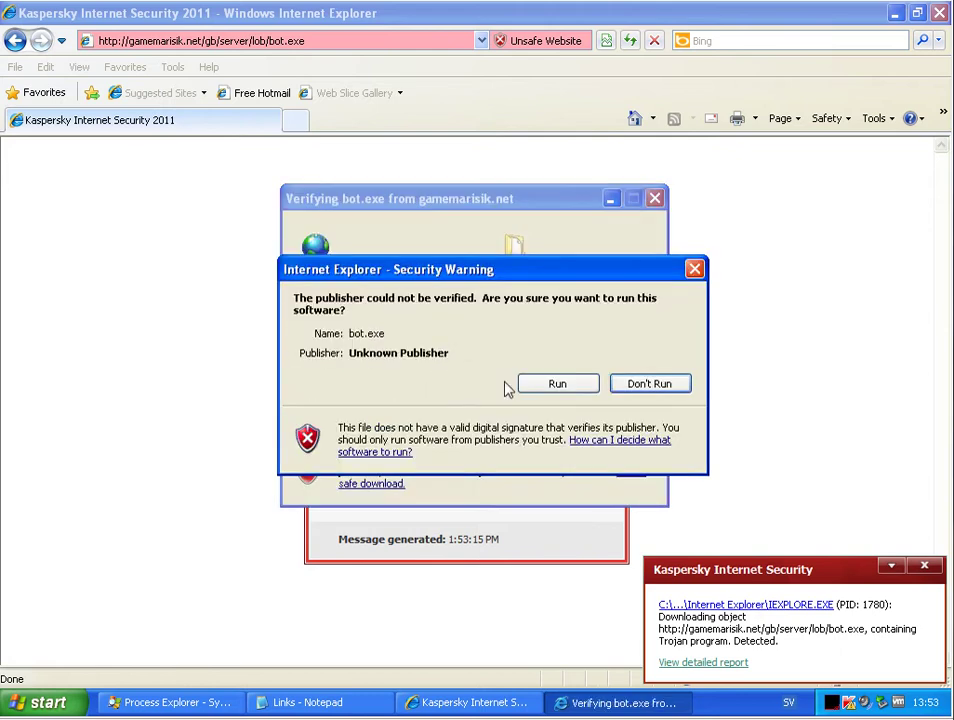
pyautogui.click(545, 383)
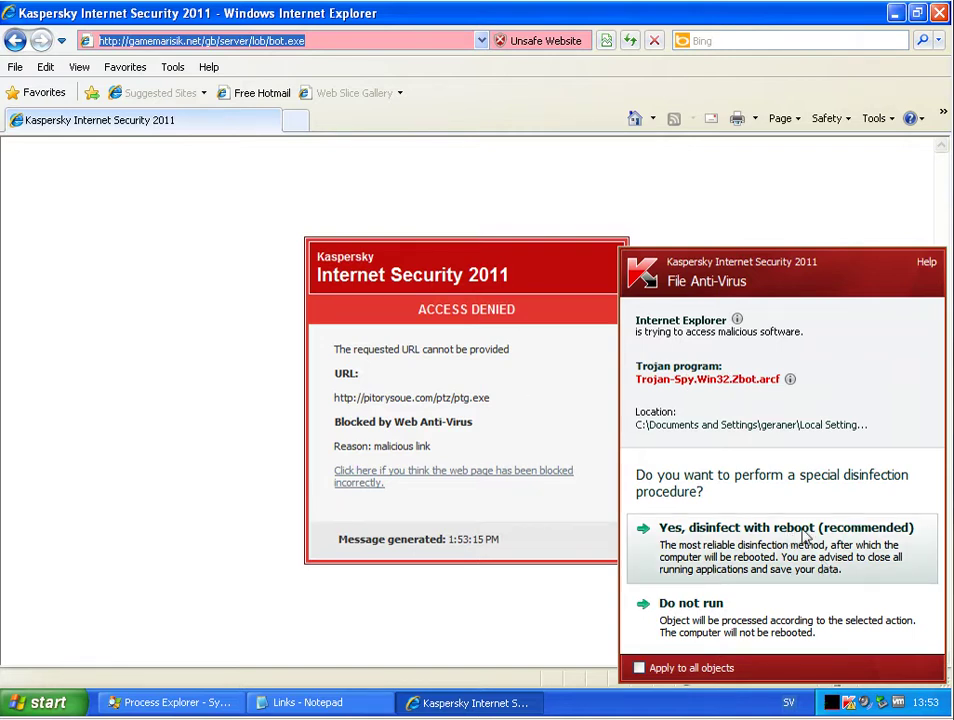
# Close the Links text file and accept Kaspersky's special disinfection procedure with reboot.
pyautogui.click(300, 701)
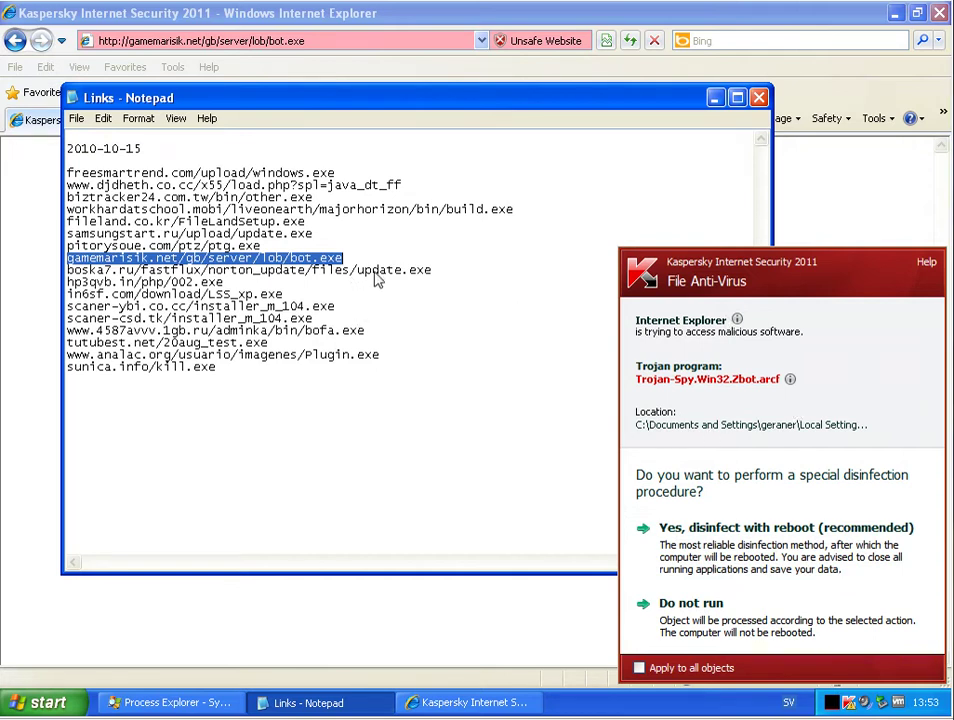
pyautogui.click(759, 97)
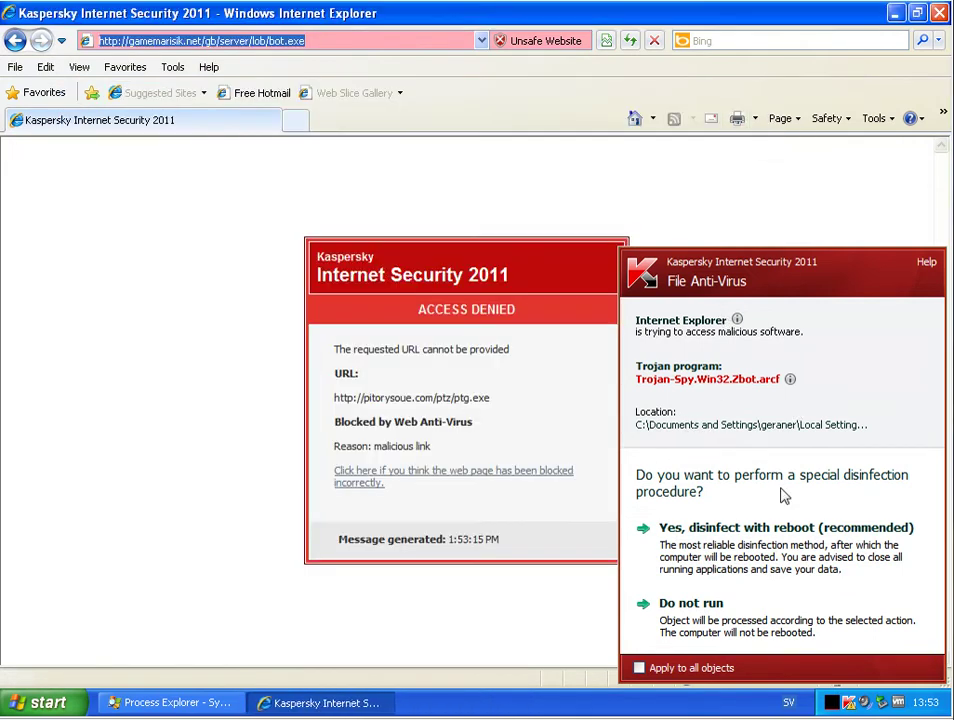
pyautogui.click(781, 538)
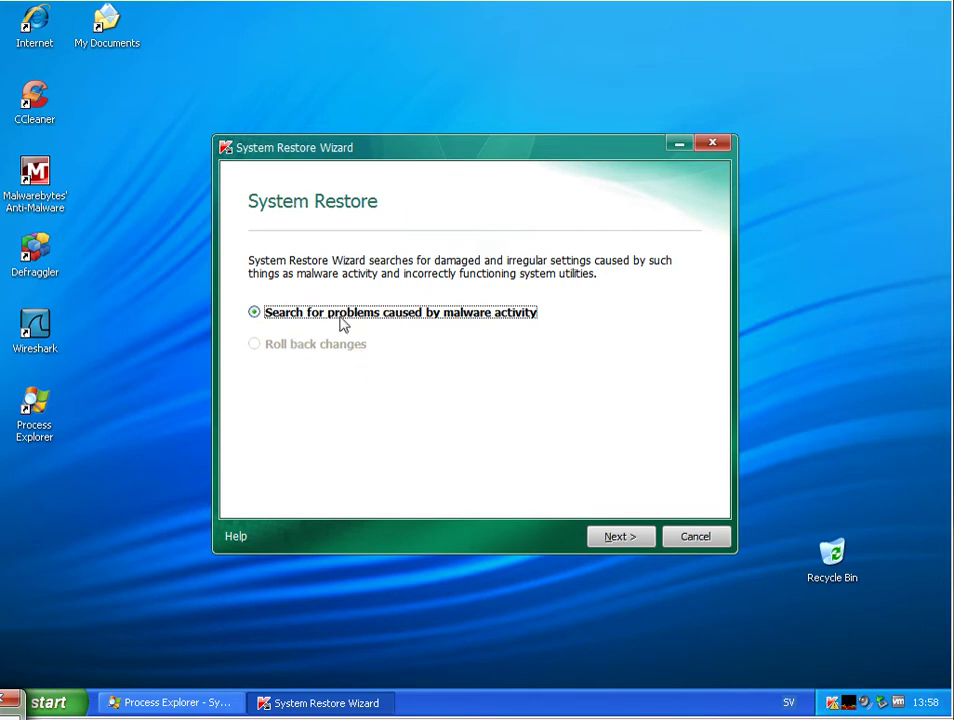
# Search for problems caused by malware activity with the System Restore Wizard, fix the preselected autorun problems and finish the wizard.
pyautogui.click(626, 543)
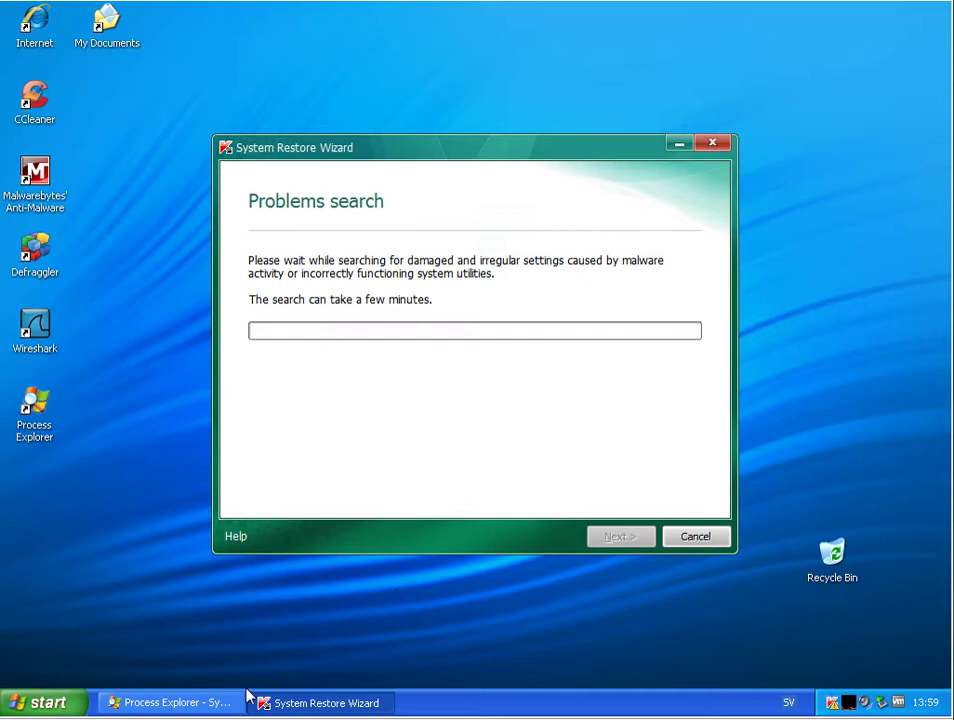
pyautogui.click(198, 703)
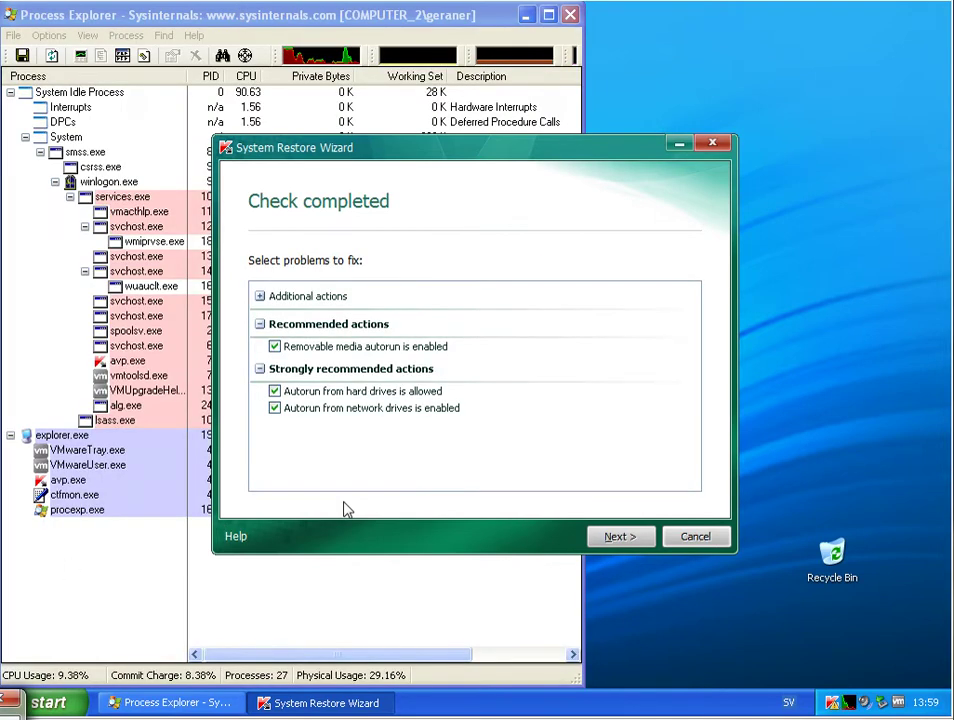
pyautogui.click(262, 297)
pyautogui.click(260, 297)
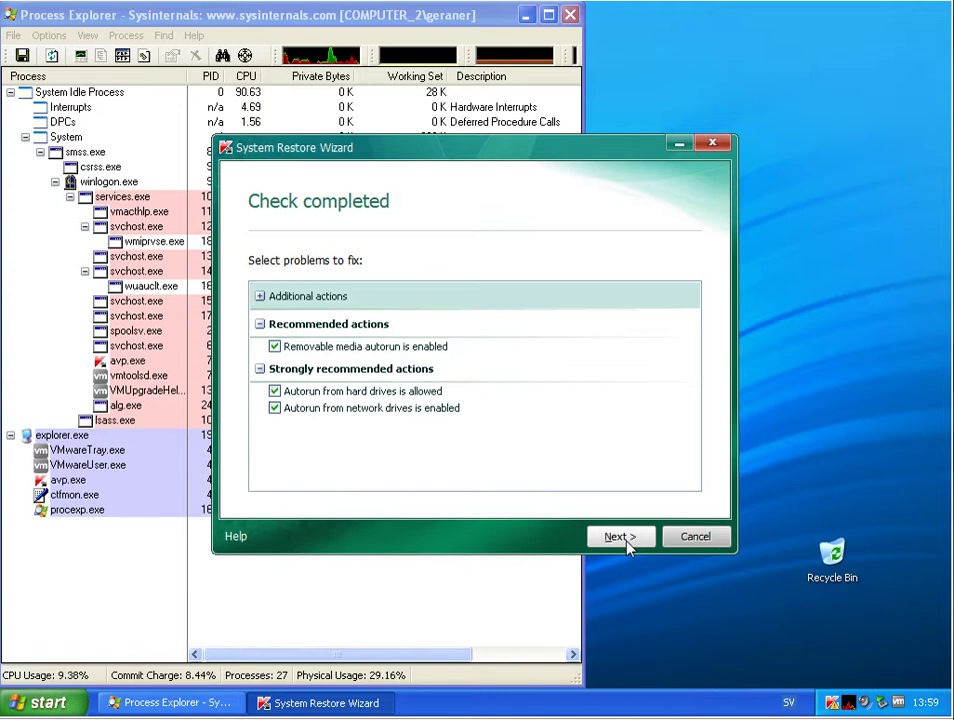
pyautogui.press('Return')
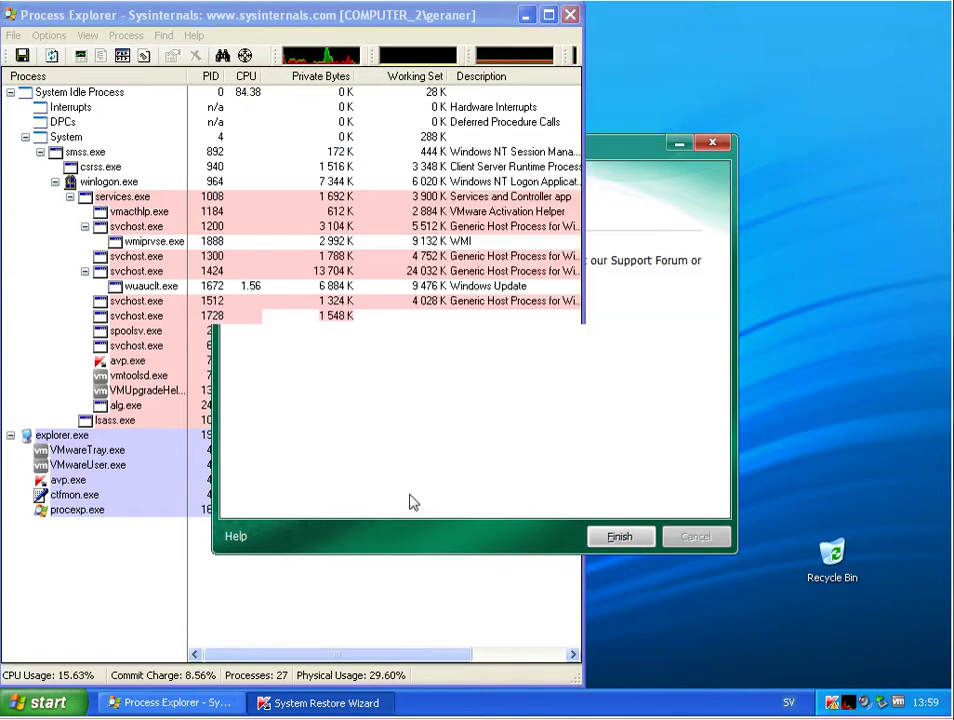
pyautogui.press('Return')
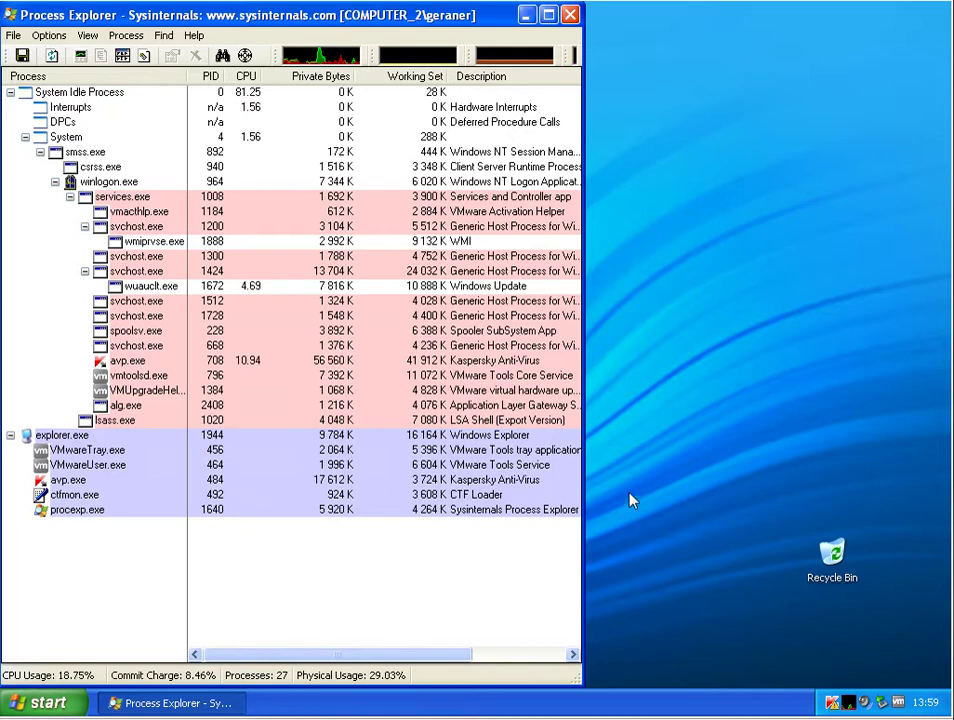
# Stop Kaspersky's running Full Scan, close the Kaspersky windows and minimize Process Explorer.
pyautogui.click(836, 706)
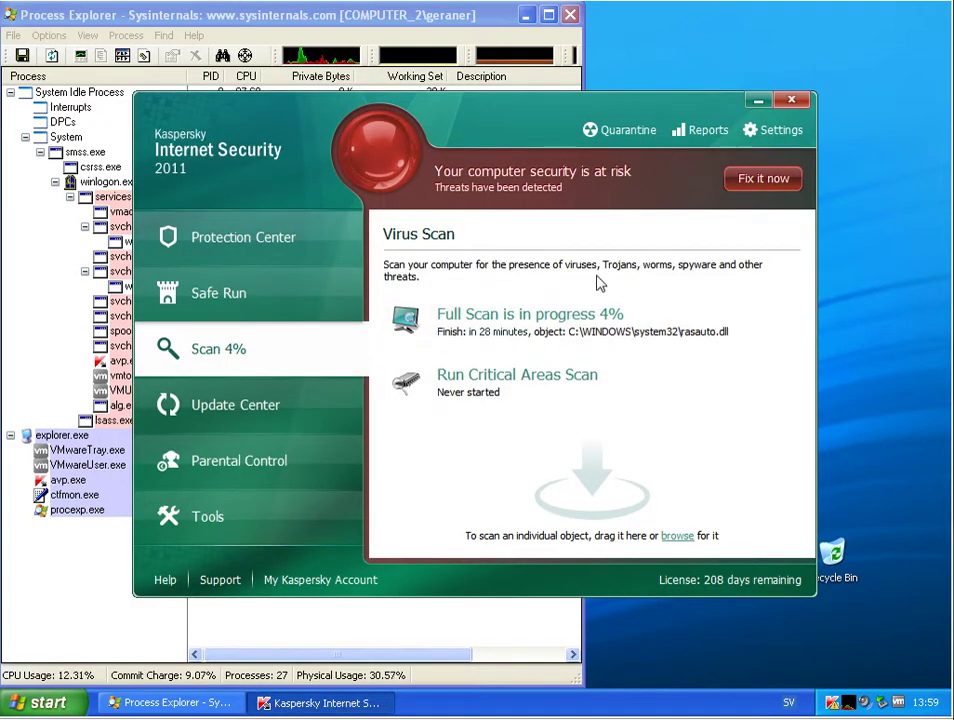
pyautogui.click(538, 333)
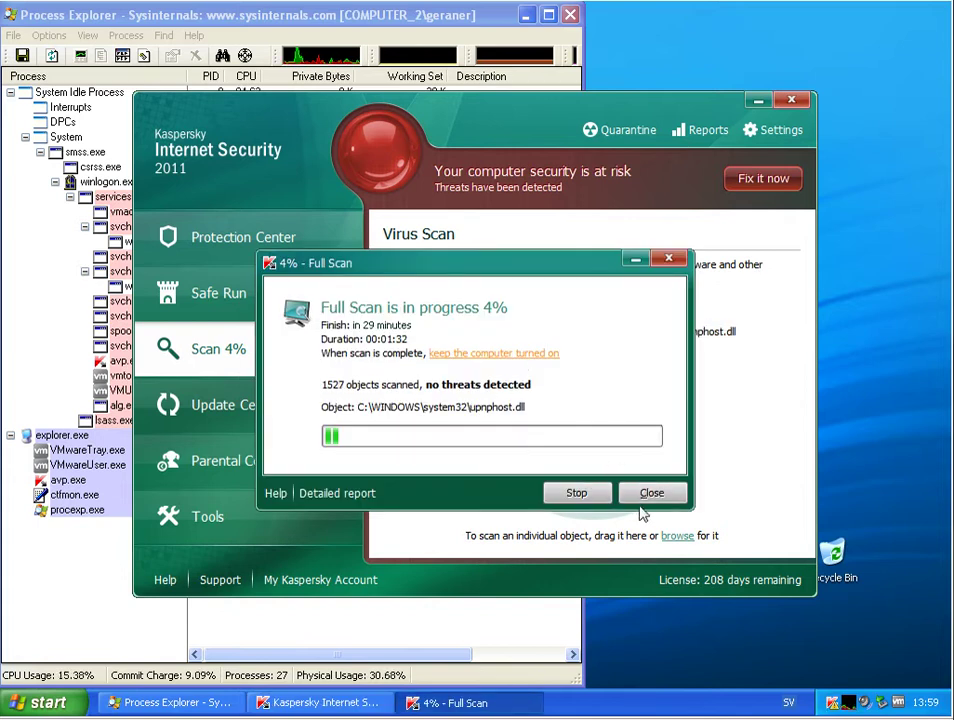
pyautogui.click(588, 494)
pyautogui.click(452, 434)
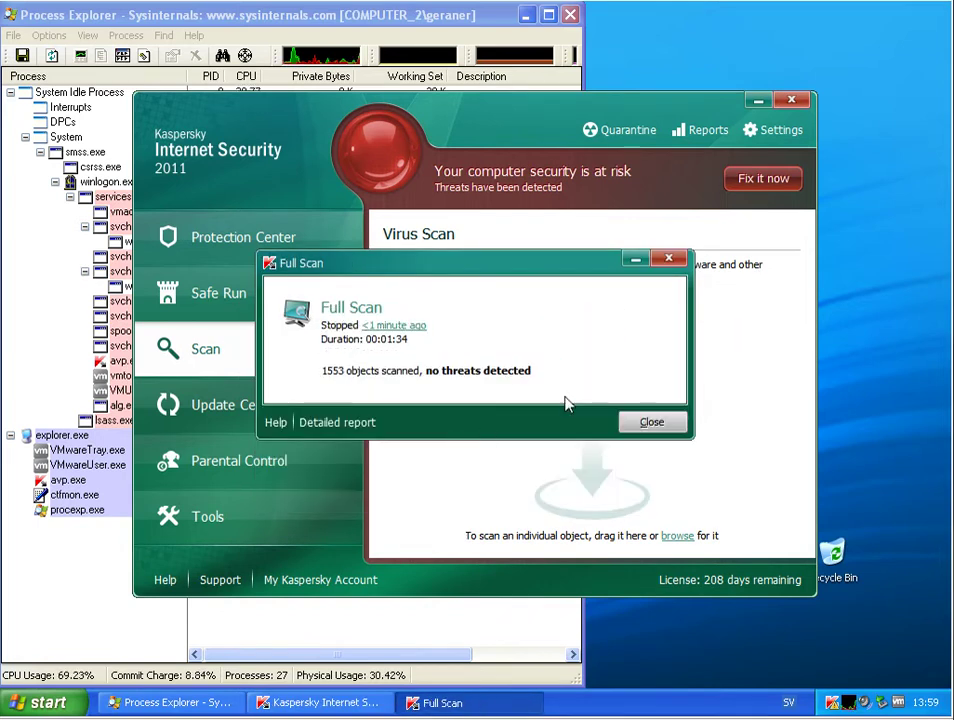
pyautogui.click(652, 423)
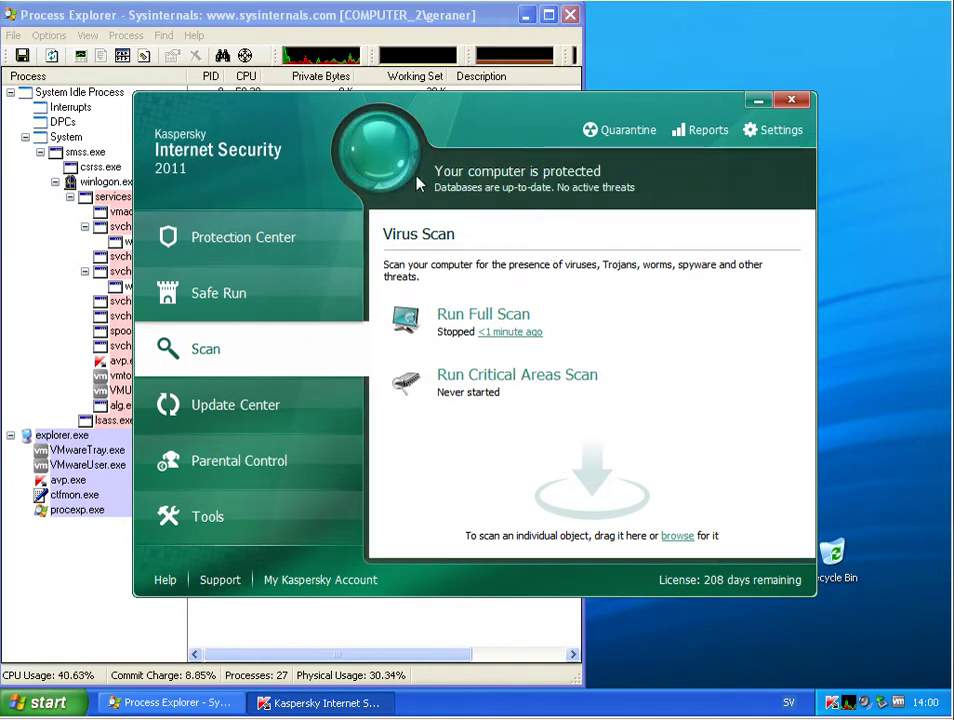
pyautogui.click(791, 100)
pyautogui.click(526, 15)
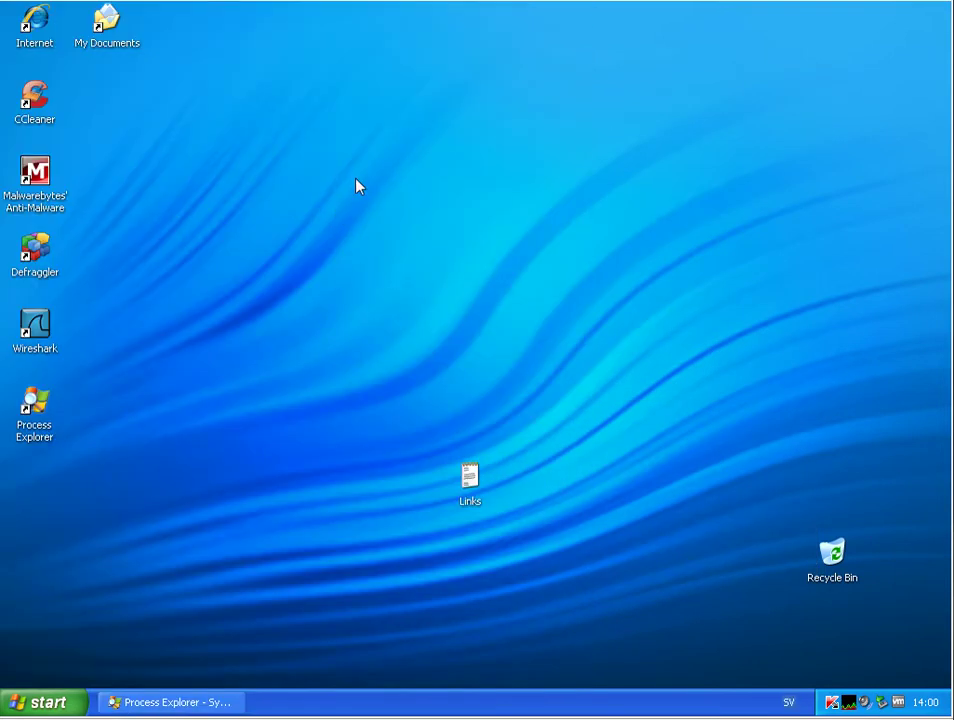
# Open Internet Explorer and the Links file, load gamemarisik.net/gb/server/lob/bot.exe and run the download despite the unsafe download warning.
pyautogui.click(28, 33)
pyautogui.click(469, 498)
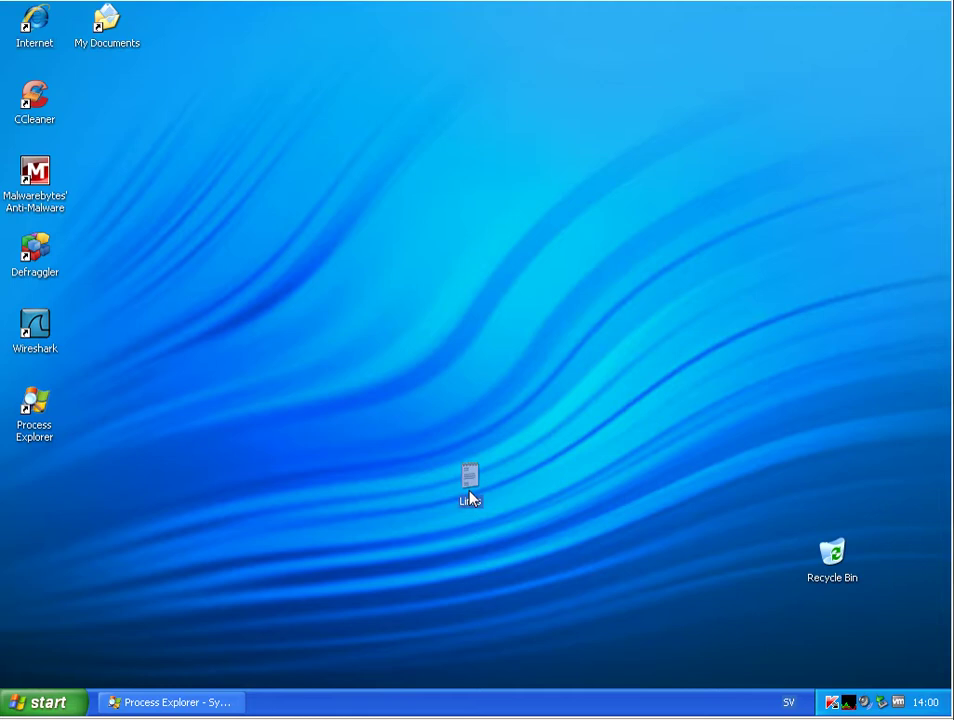
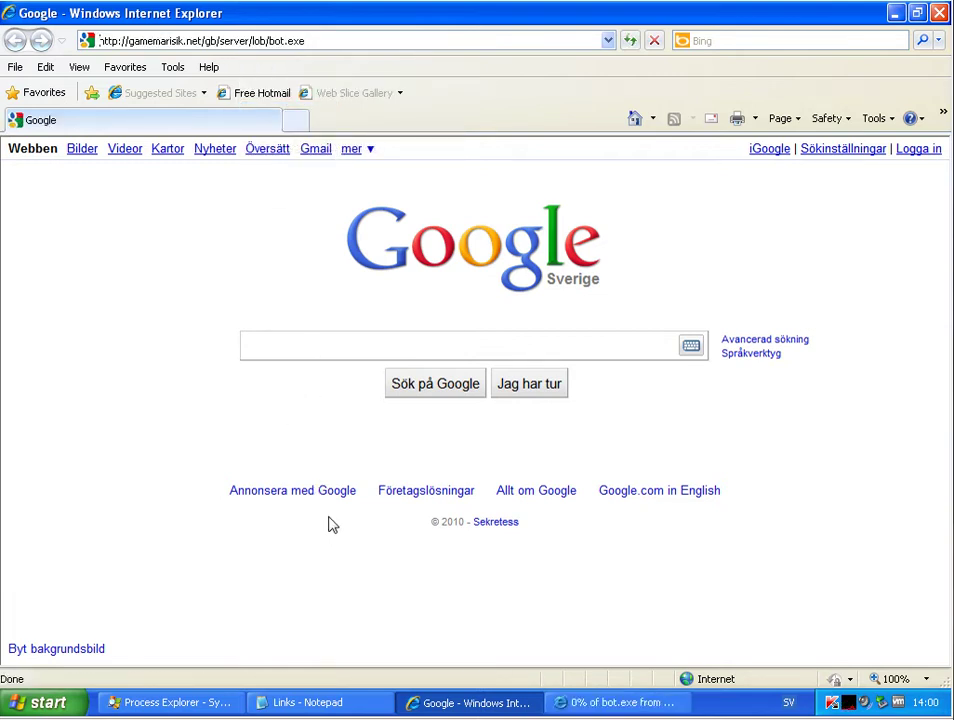
pyautogui.click(469, 373)
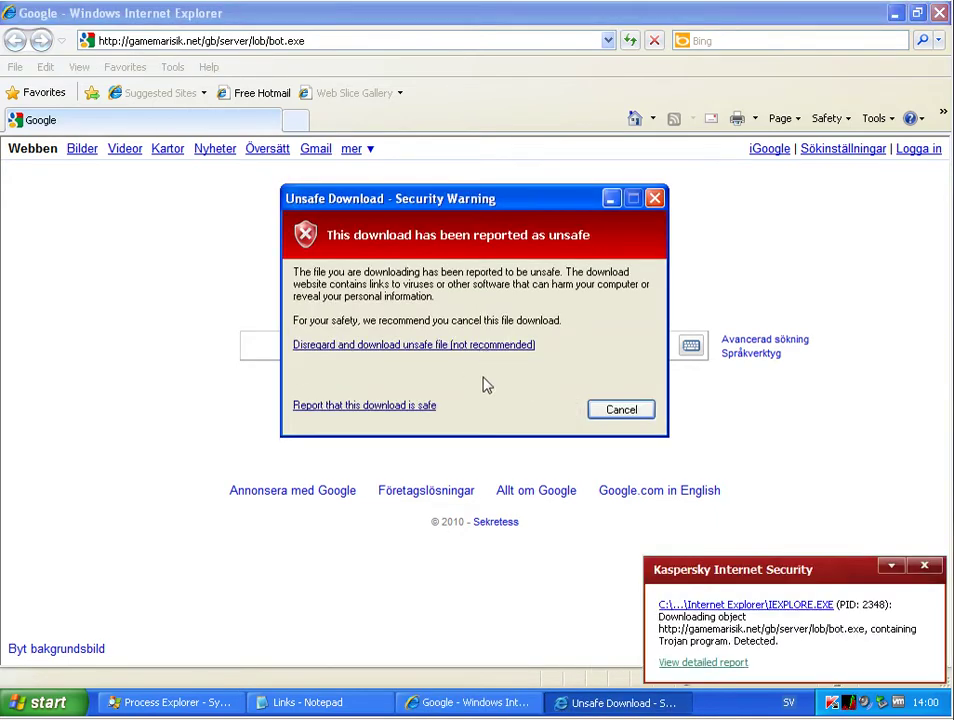
pyautogui.click(473, 345)
pyautogui.click(486, 339)
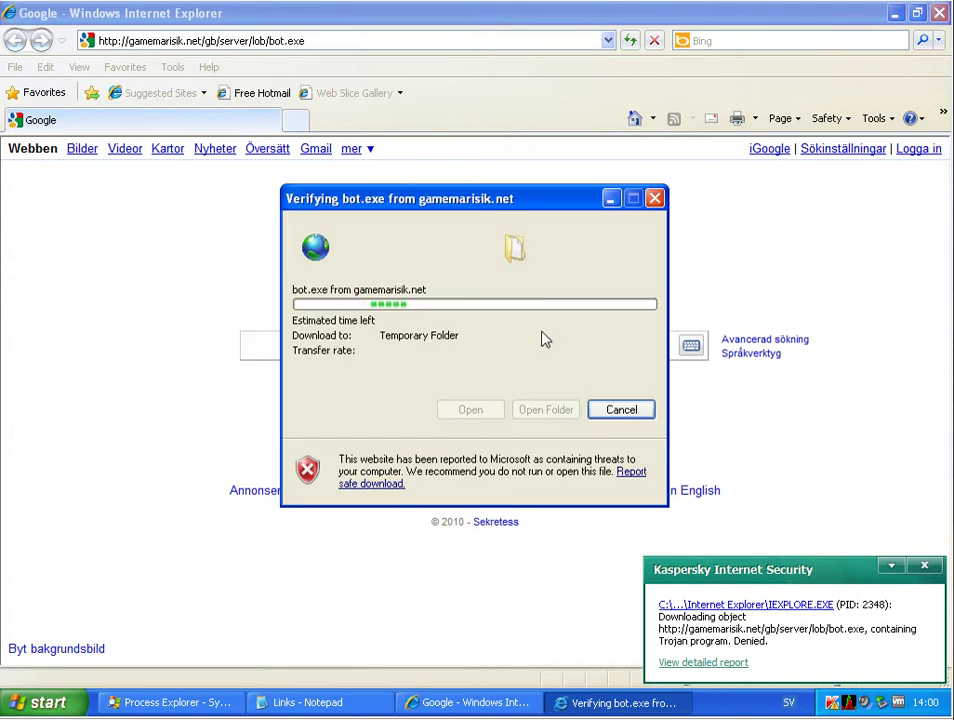
pyautogui.click(479, 405)
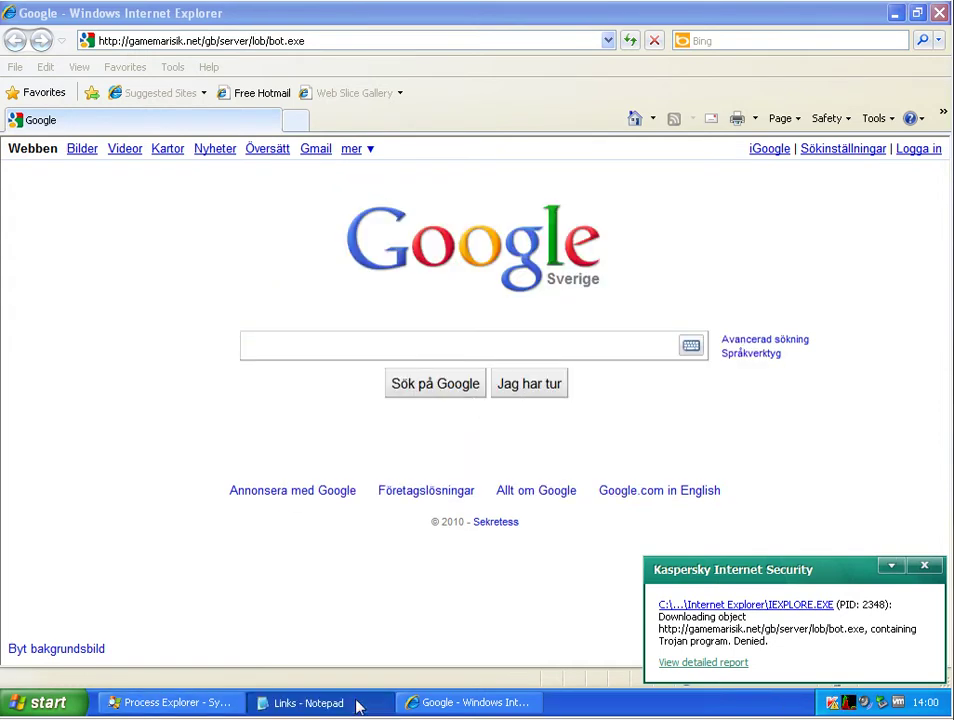
# Load boska7.ru/fastflux/norton_update/files/update.exe from the Links text file in Internet Explorer.
pyautogui.moveTo(432, 270); pyautogui.dragTo(67, 270)
pyautogui.hotkey('ctrl', 'c')
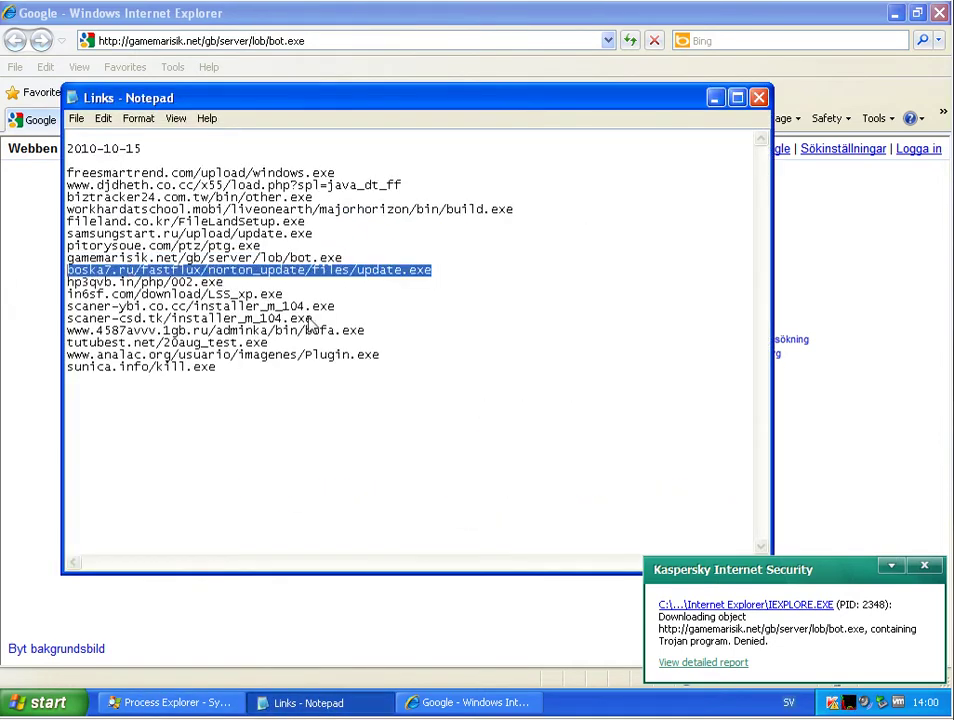
pyautogui.click(449, 51)
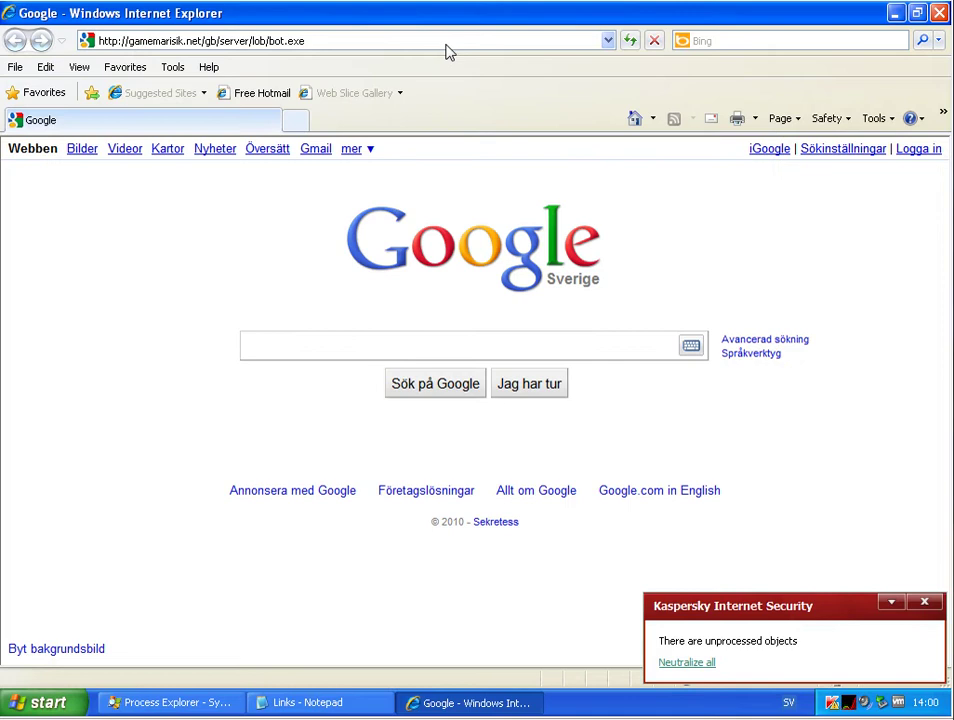
pyautogui.click(447, 46)
pyautogui.hotkey('ctrl', 'v')
pyautogui.press('Return')
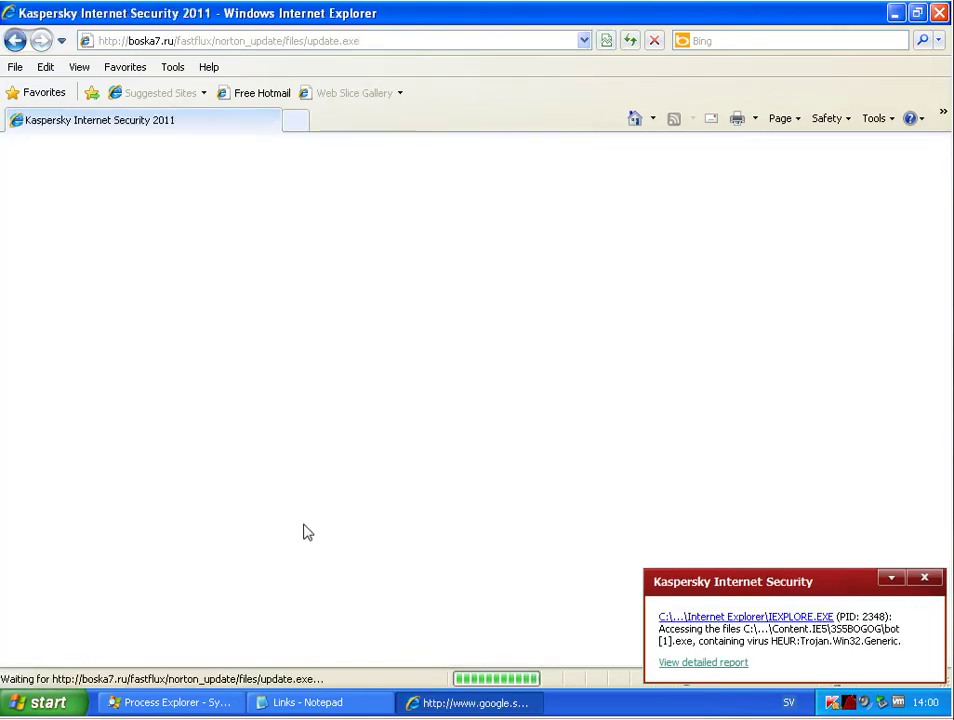
# Load hp3qvb.in/php/002.exe from the Links text file in Internet Explorer and disregard the unsafe website warning.
pyautogui.hotkey('alt', 'Tab')
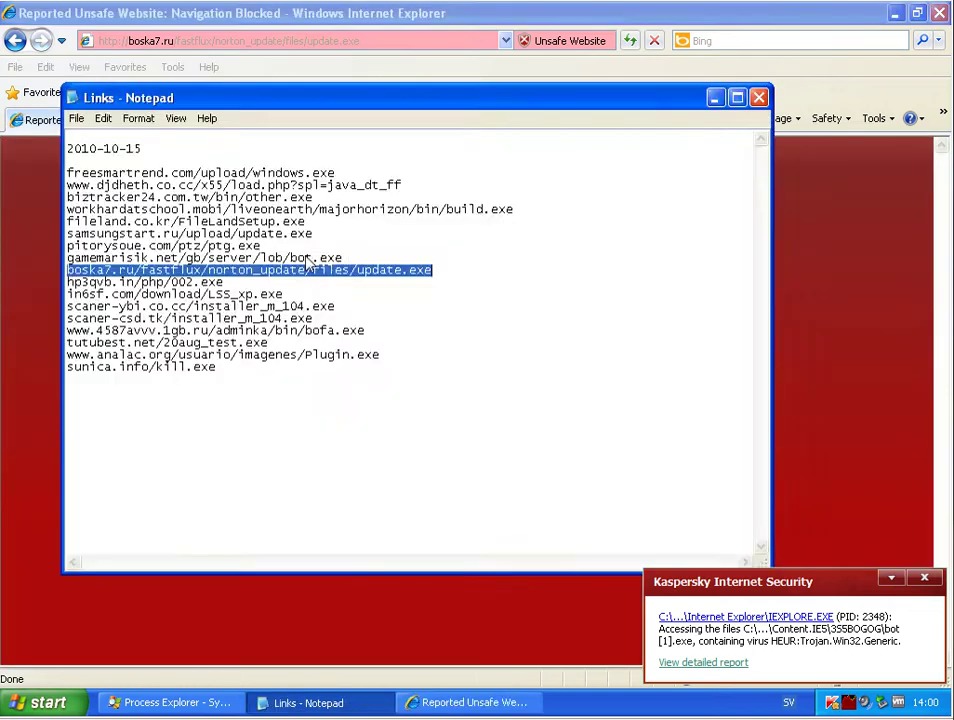
pyautogui.moveTo(224, 282); pyautogui.dragTo(60, 291)
pyautogui.hotkey('ctrl', 'c')
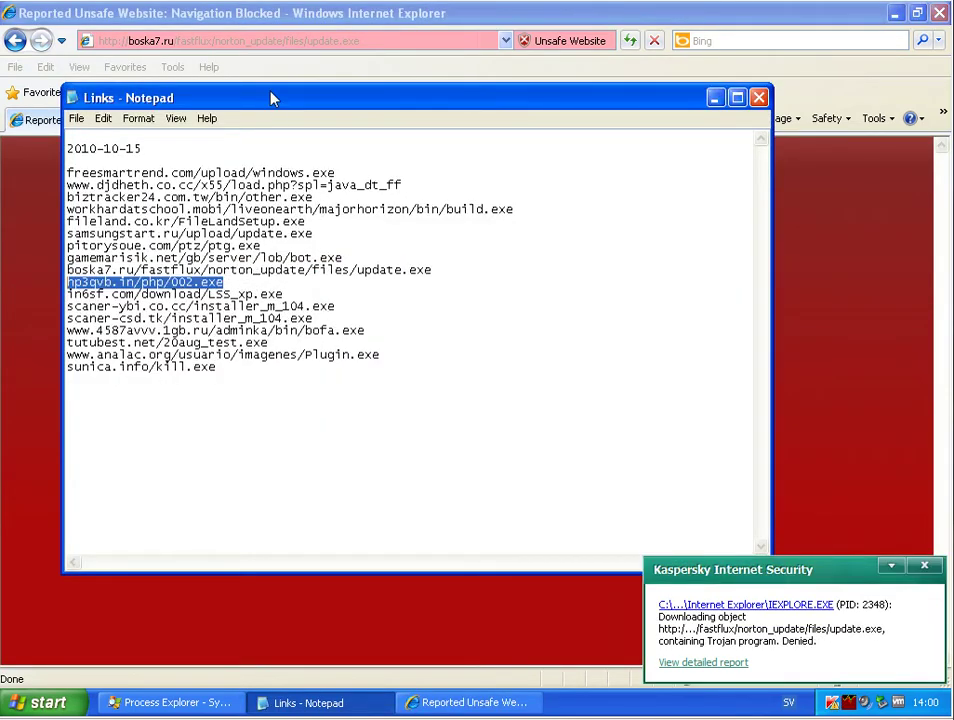
pyautogui.click(308, 48)
pyautogui.hotkey('ctrl', 'v')
pyautogui.press('Return')
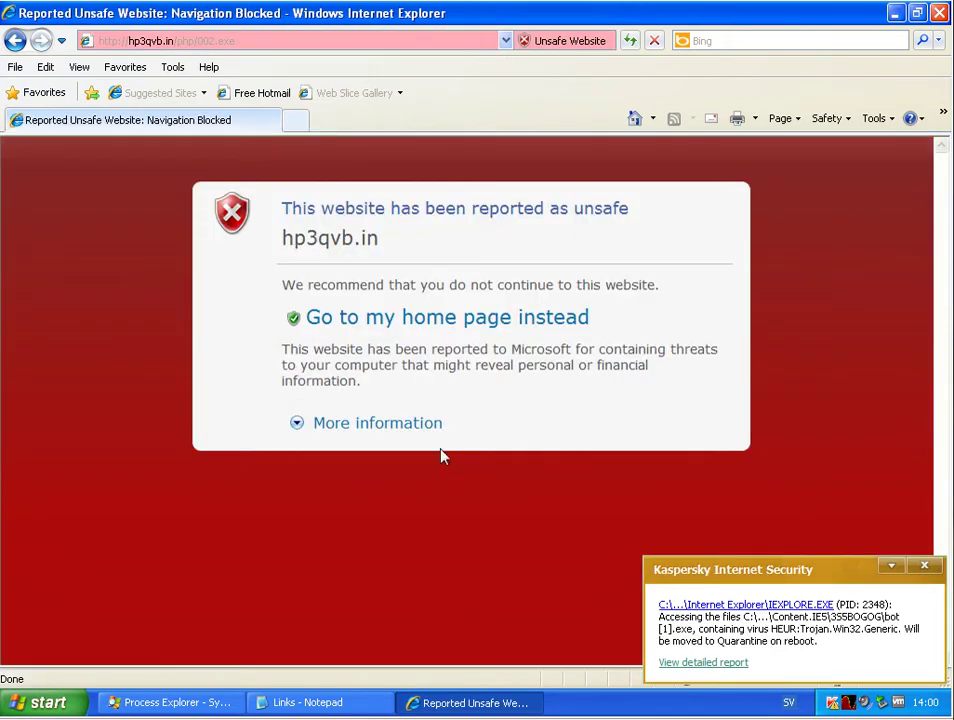
pyautogui.click(420, 426)
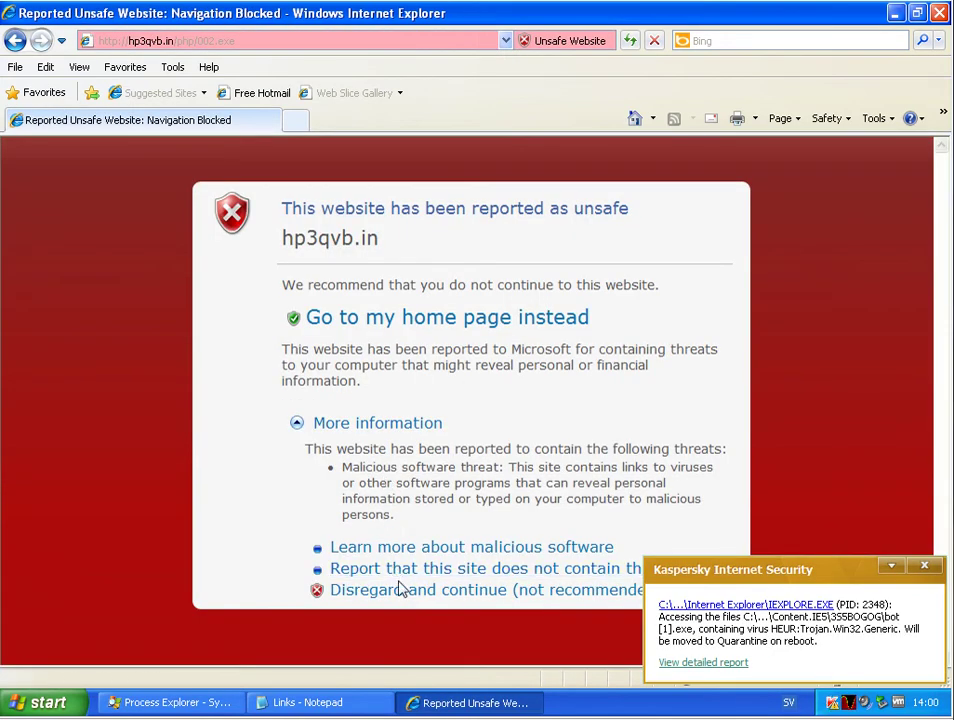
pyautogui.click(488, 594)
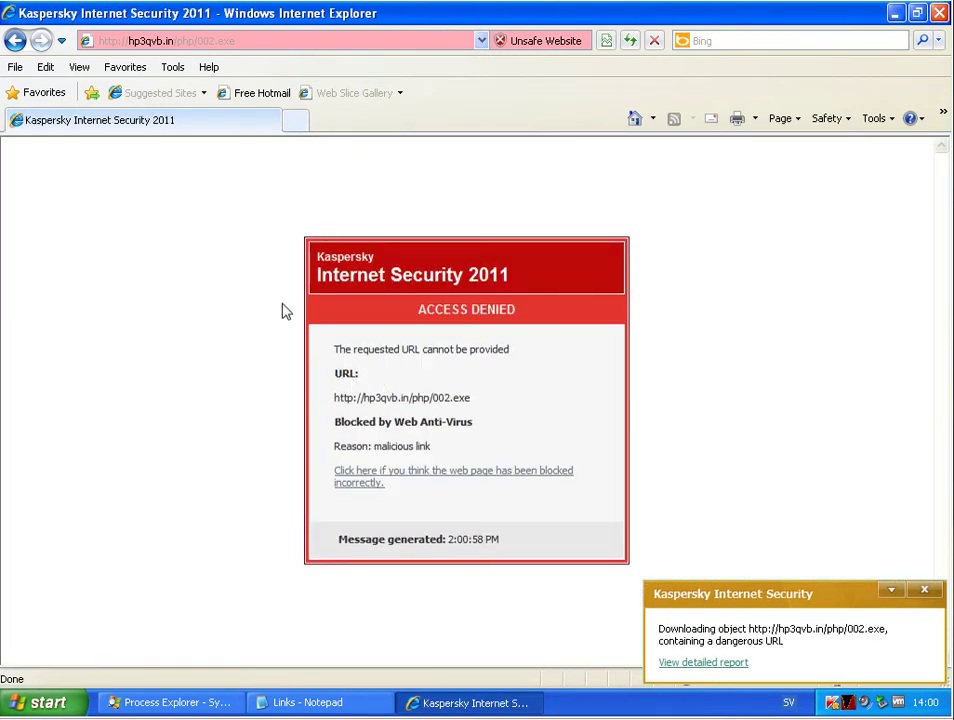
# Load in6sf.com/download/LSS_xp.exe from the Links text file in Internet Explorer.
pyautogui.hotkey('alt', 'Tab')
pyautogui.moveTo(315, 296); pyautogui.dragTo(36, 309)
pyautogui.hotkey('alt', 'Tab')
pyautogui.click(350, 702)
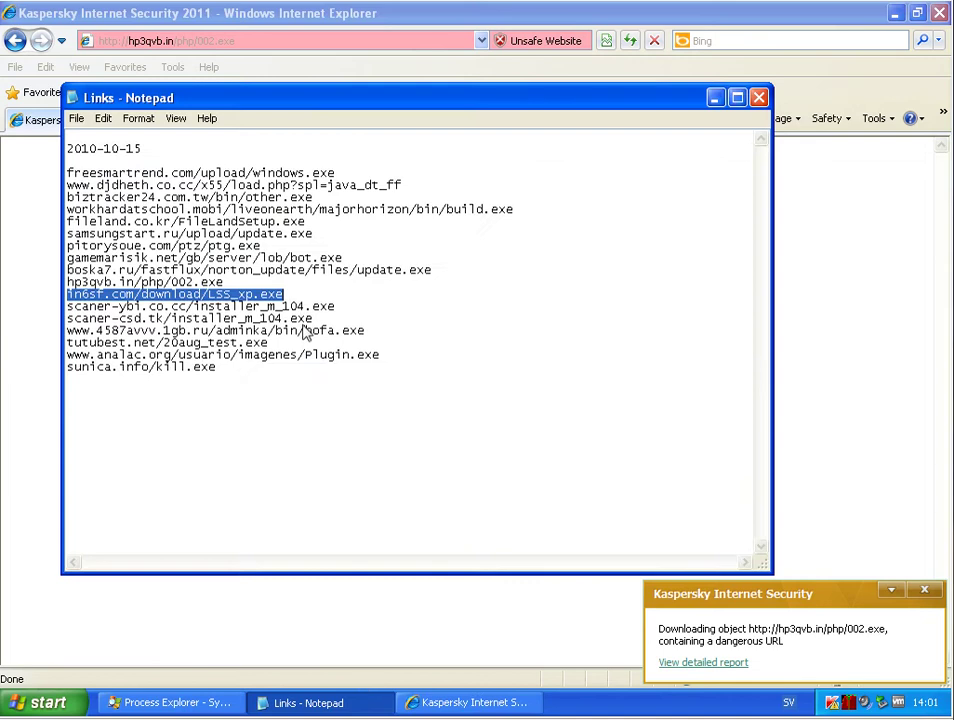
pyautogui.click(390, 24)
pyautogui.click(400, 41)
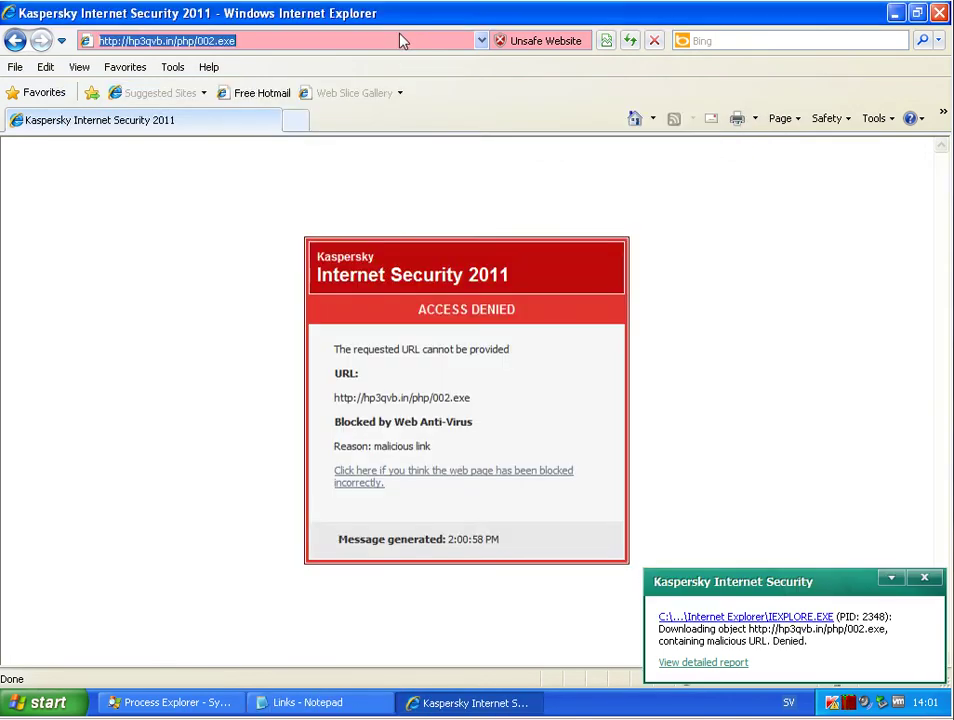
pyautogui.write('http://in6sf.com/download/LSS_xp.exe')
pyautogui.press('Return')
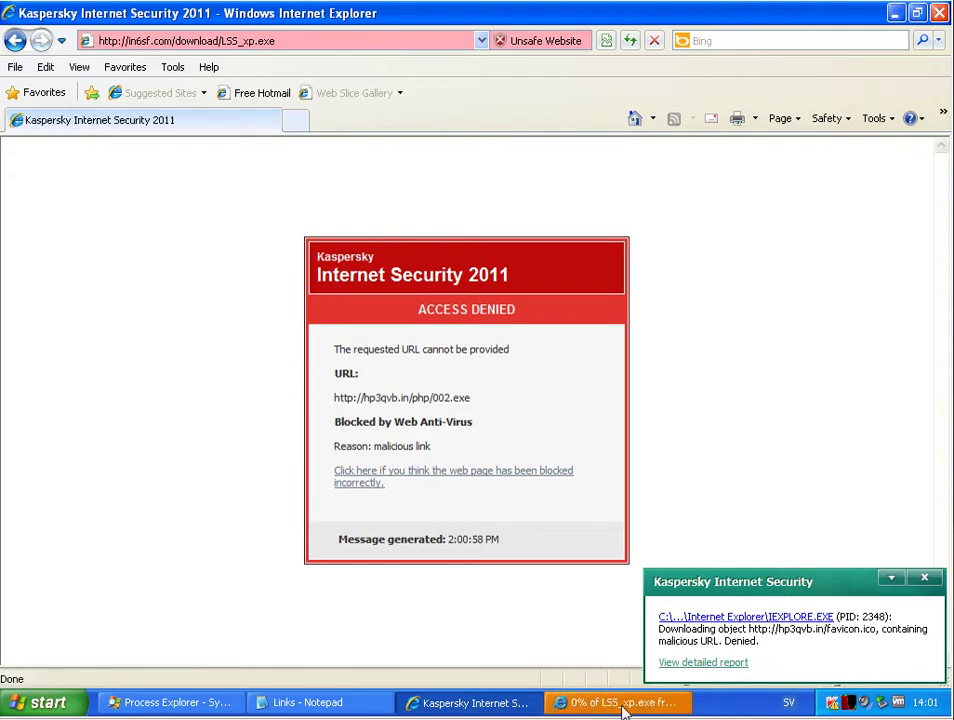
# Run the LSS_xp.exe download from in6sf.com.
pyautogui.click(620, 706)
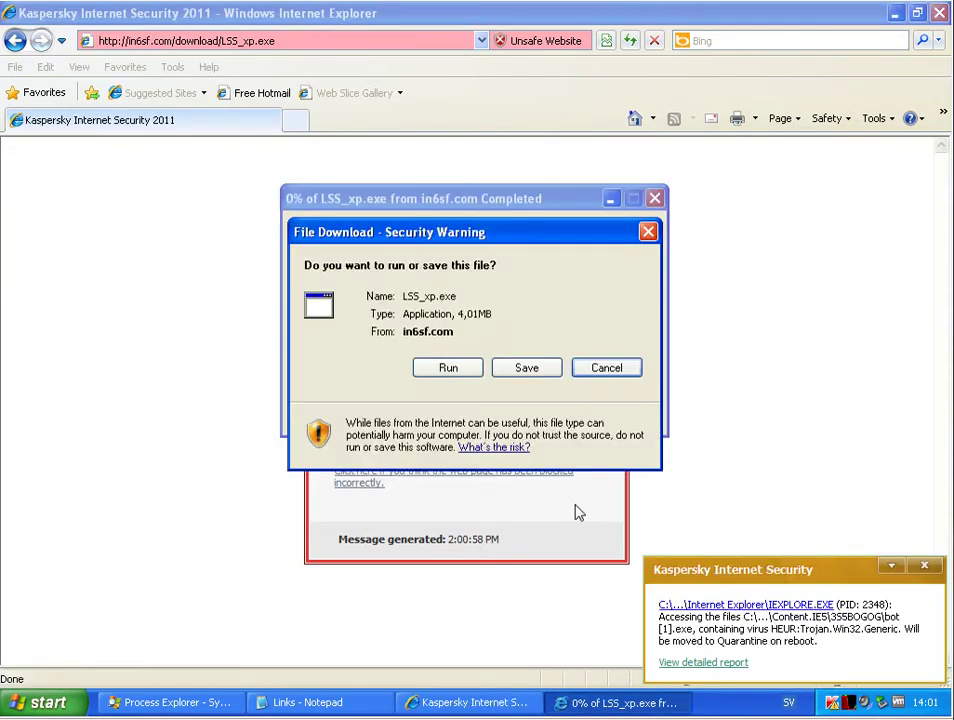
pyautogui.click(459, 372)
pyautogui.click(440, 345)
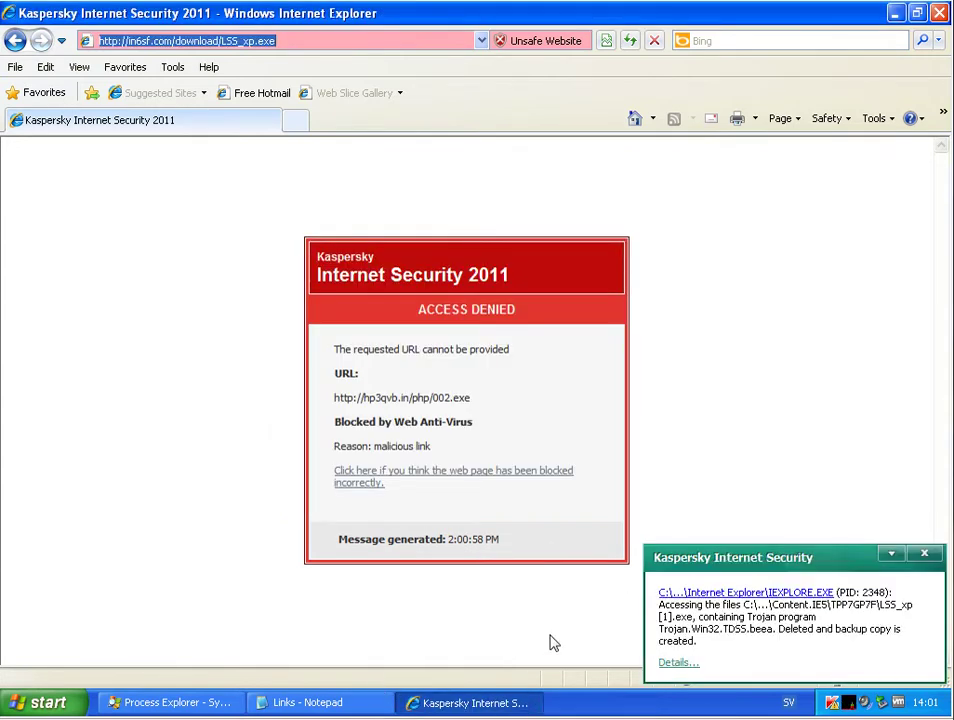
# Examine the klwtblfs.exe process in Process Explorer and return to Internet Explorer.
pyautogui.click(149, 706)
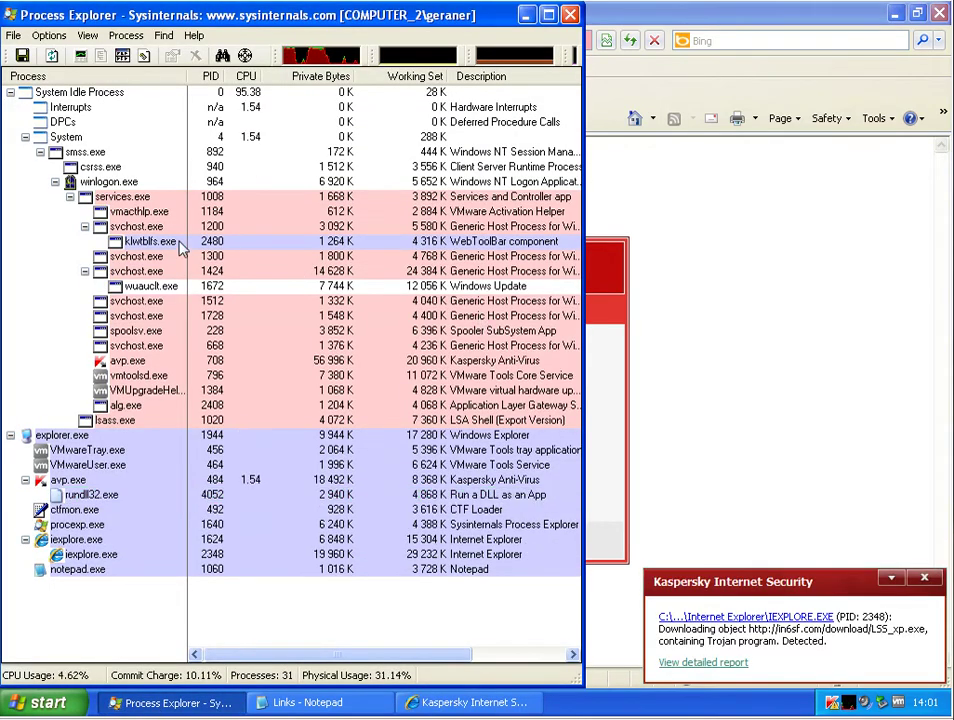
pyautogui.click(255, 243)
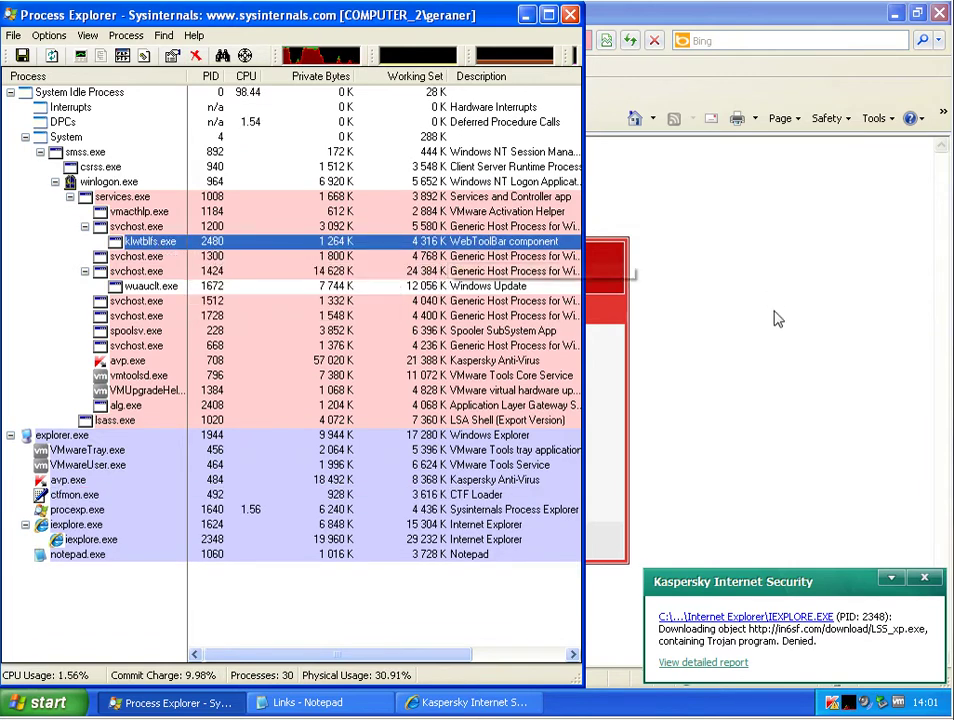
pyautogui.click(720, 320)
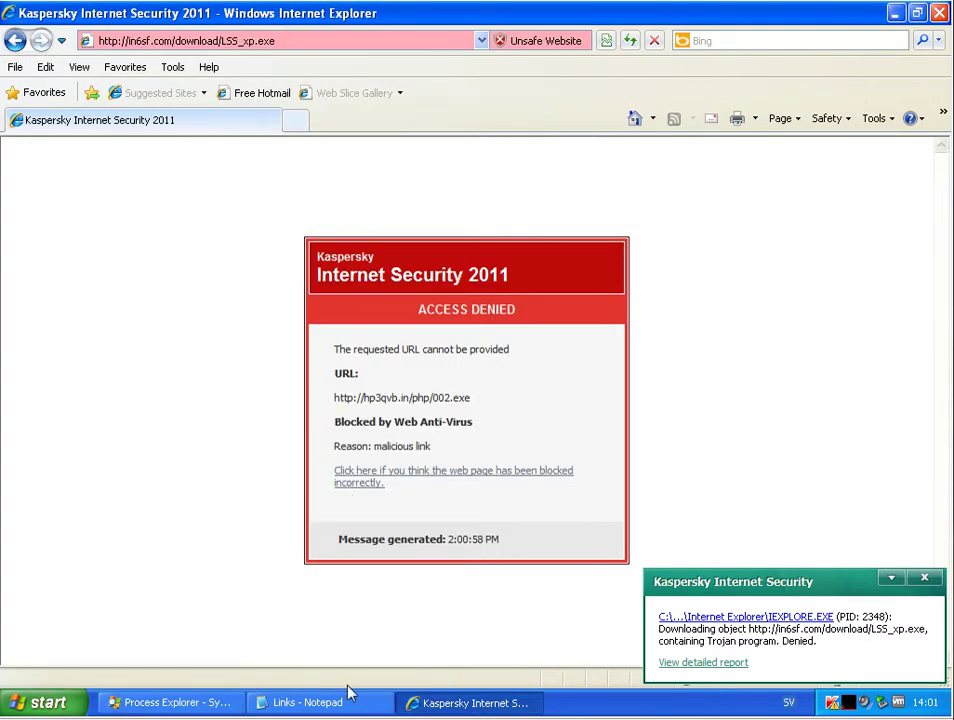
# Load scaner-ybi.co.cc/installer_m_104.exe from the Links text file in Internet Explorer.
pyautogui.click(336, 701)
pyautogui.moveTo(370, 306); pyautogui.dragTo(68, 320)
pyautogui.hotkey('ctrl', 'c')
pyautogui.click(380, 37)
pyautogui.hotkey('ctrl', 'v')
pyautogui.press('Return')
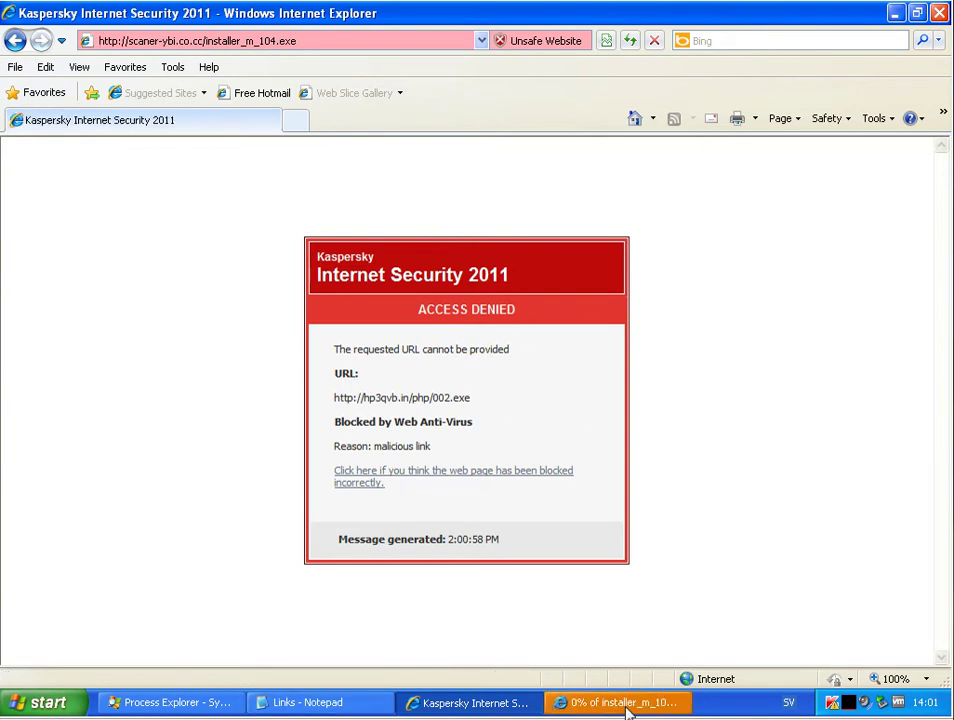
# Run the installer_m_104.exe download, disregarding the unsafe download warning.
pyautogui.click(449, 369)
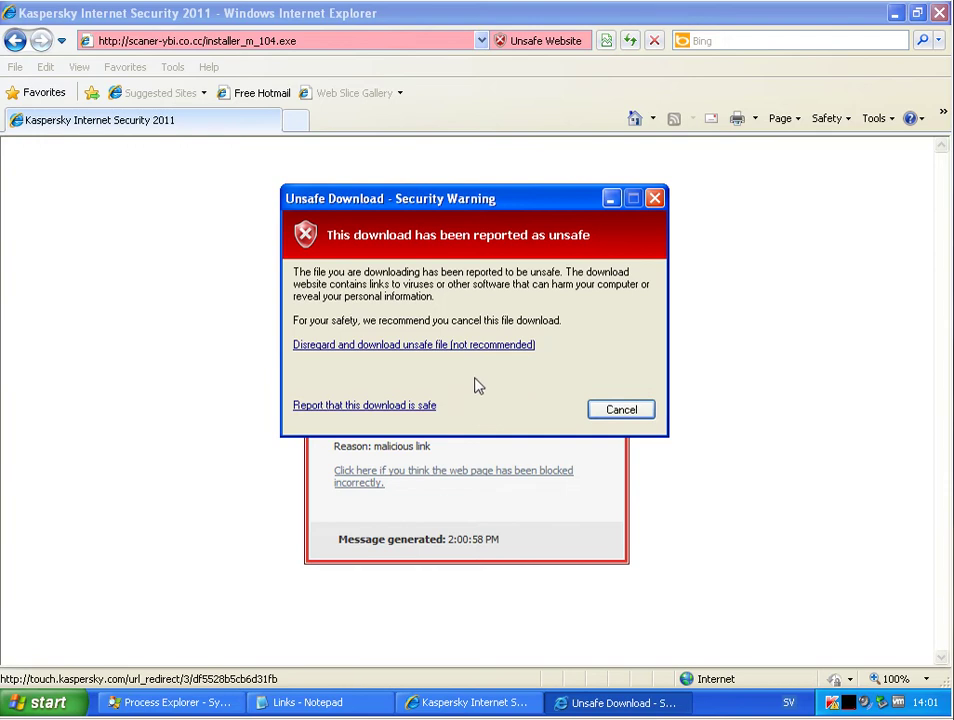
pyautogui.click(452, 344)
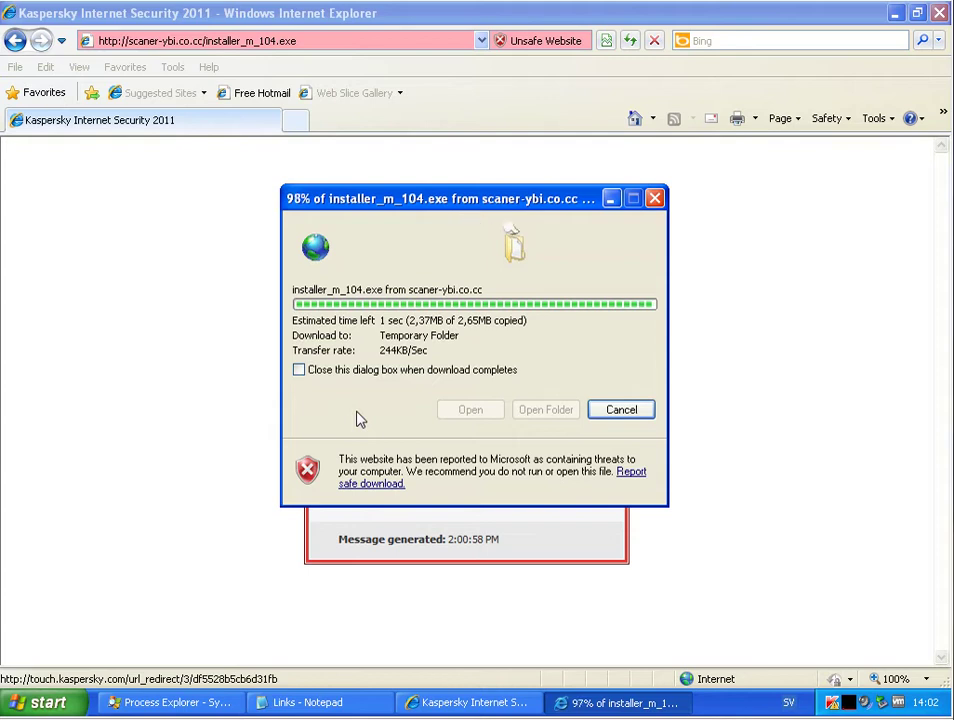
pyautogui.click(530, 357)
pyautogui.click(475, 406)
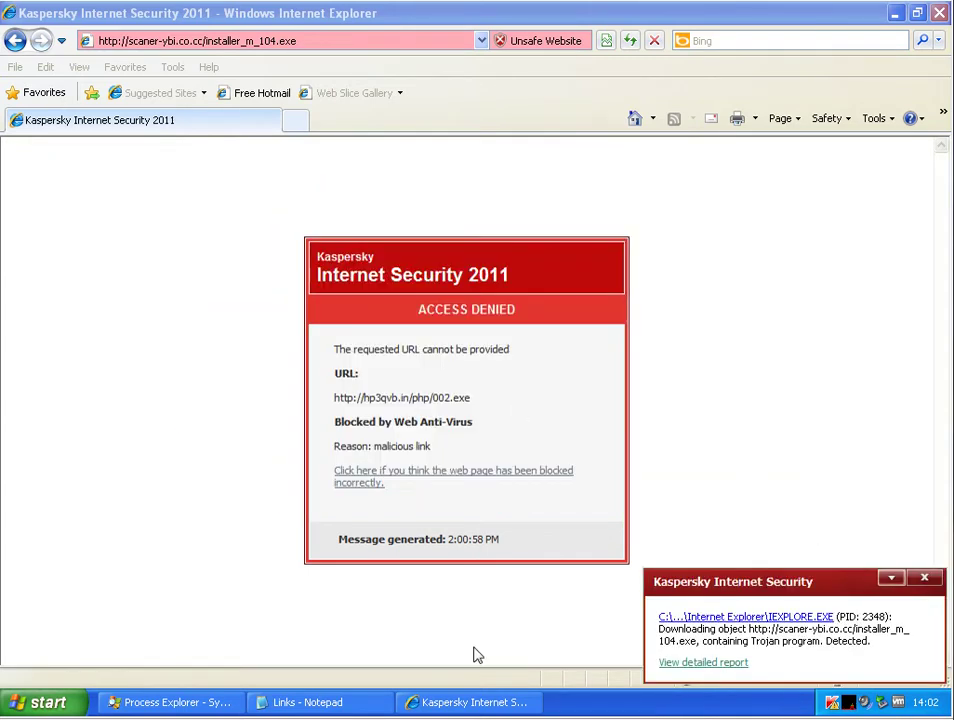
pyautogui.click(360, 704)
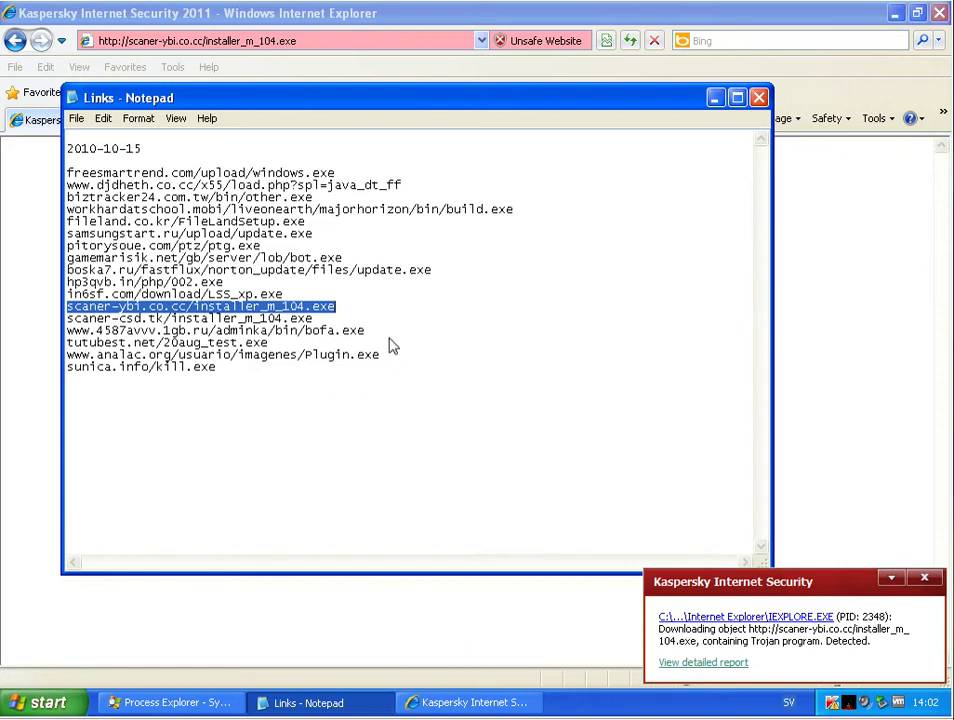
pyautogui.moveTo(392, 346); pyautogui.dragTo(68, 332)
pyautogui.moveTo(364, 331); pyautogui.dragTo(67, 340)
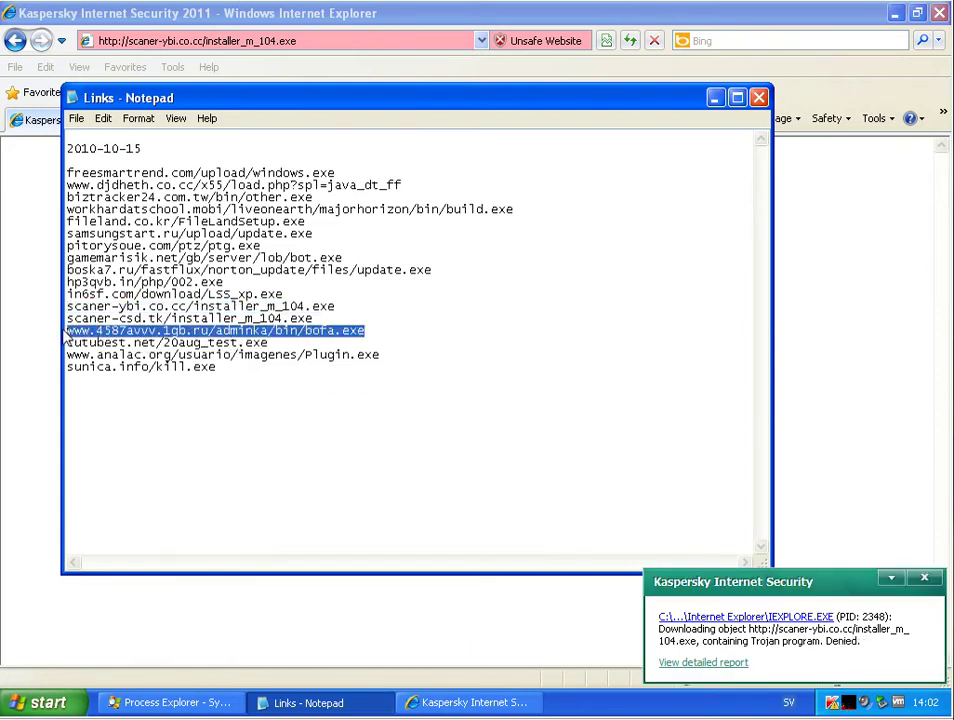
pyautogui.click(336, 44)
pyautogui.write('www.4587avvv.1gb.ru/adminka/bin/bofa.exe')
pyautogui.press('Return')
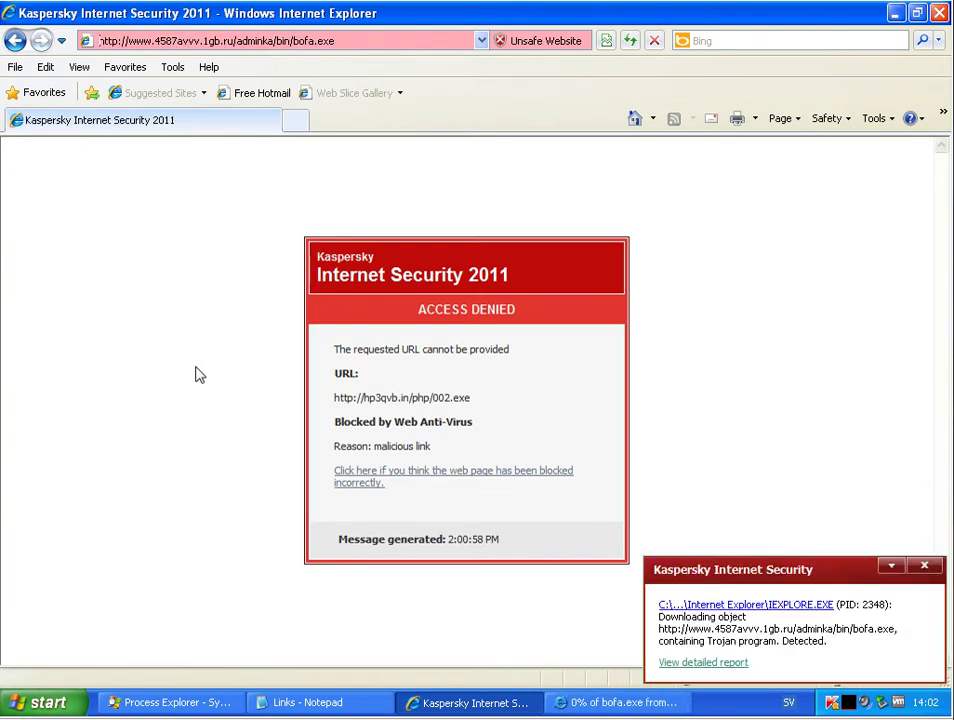
# Run the bofa.exe download, disregarding the unsafe download warning.
pyautogui.click(624, 704)
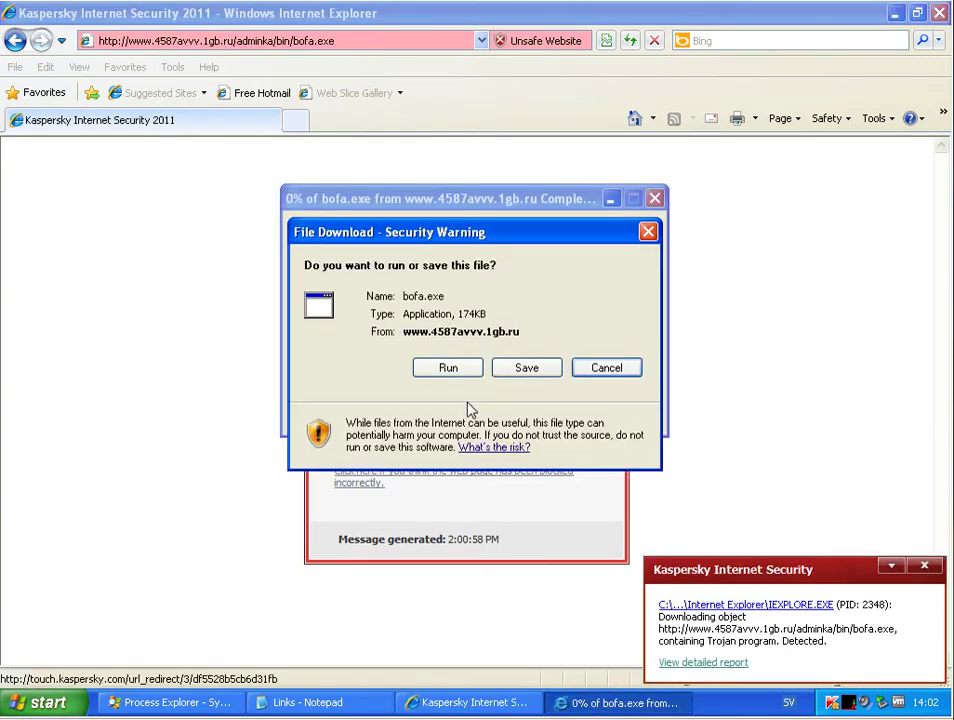
pyautogui.click(449, 366)
pyautogui.click(340, 345)
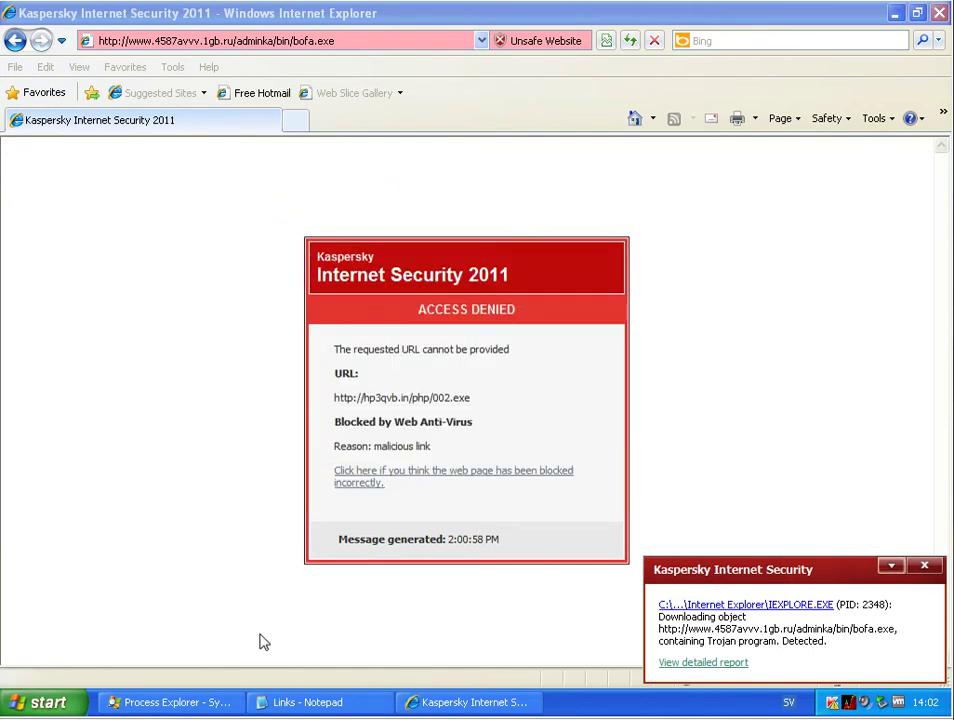
# Load tutubest.net/20aug_test.exe from the Links text file in Internet Explorer, disregarding the unsafe website warning.
pyautogui.click(365, 703)
pyautogui.moveTo(268, 343); pyautogui.dragTo(70, 346)
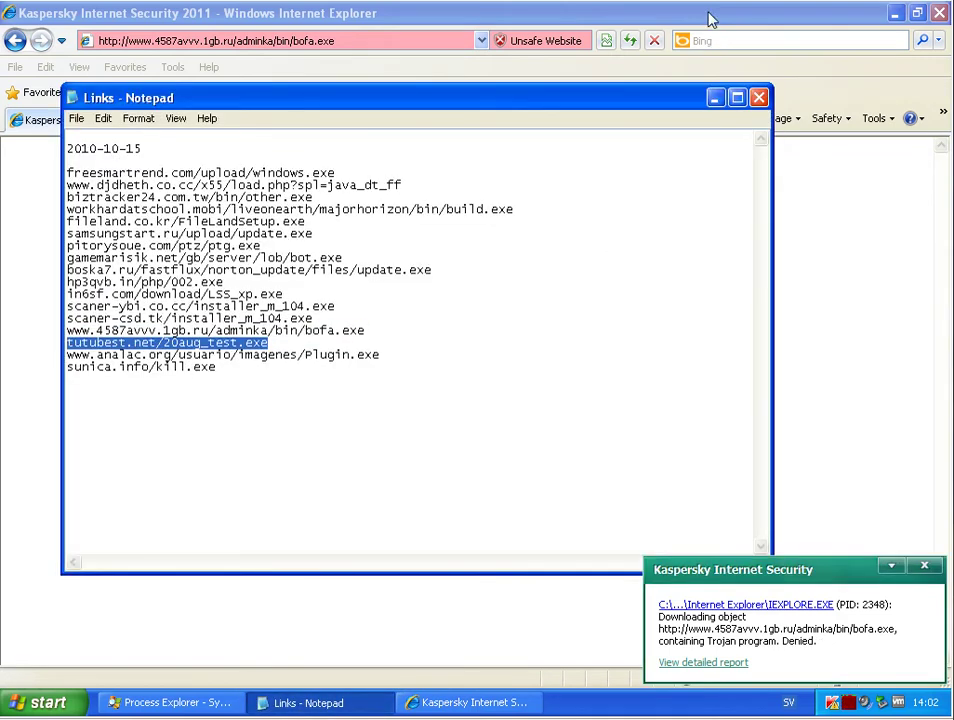
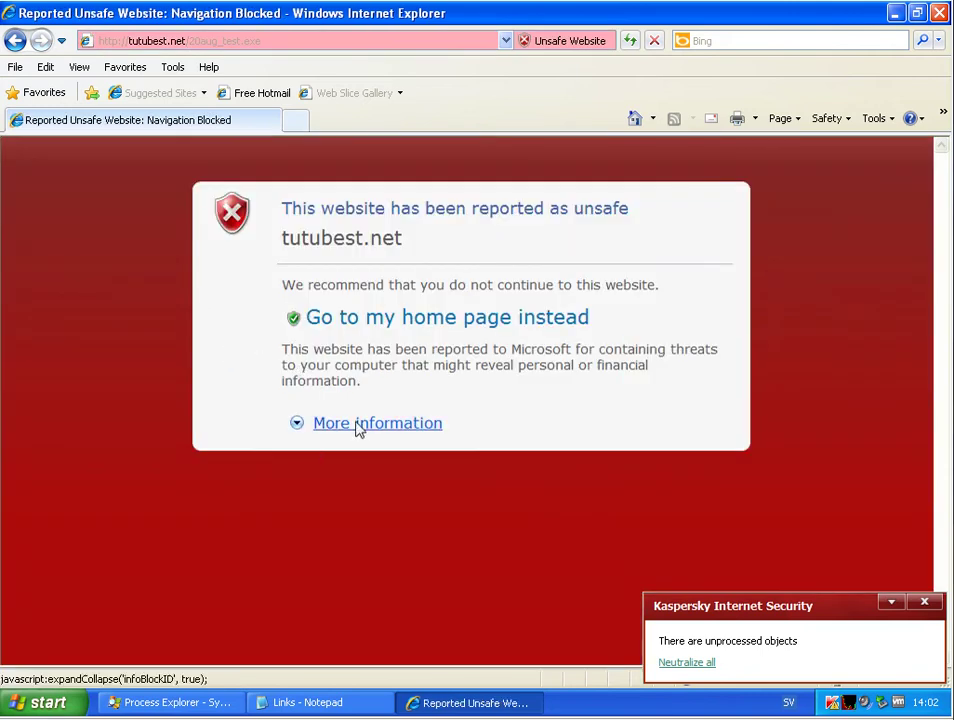
pyautogui.click(363, 425)
pyautogui.click(373, 594)
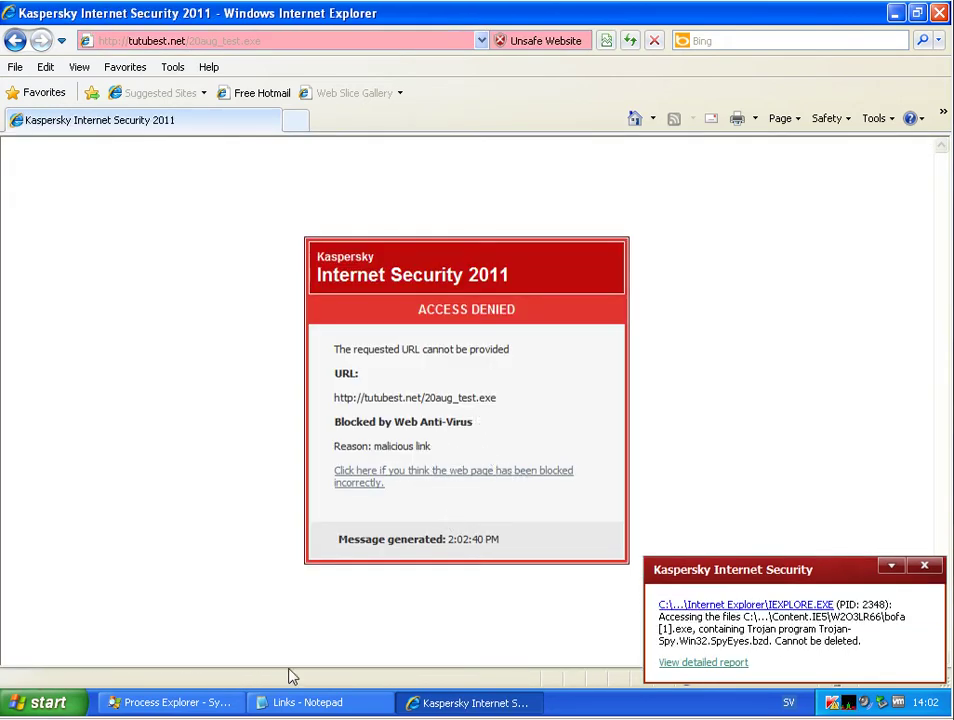
pyautogui.click(298, 702)
pyautogui.moveTo(385, 356); pyautogui.dragTo(66, 356)
pyautogui.hotkey('ctrl', 'c')
pyautogui.click(258, 44)
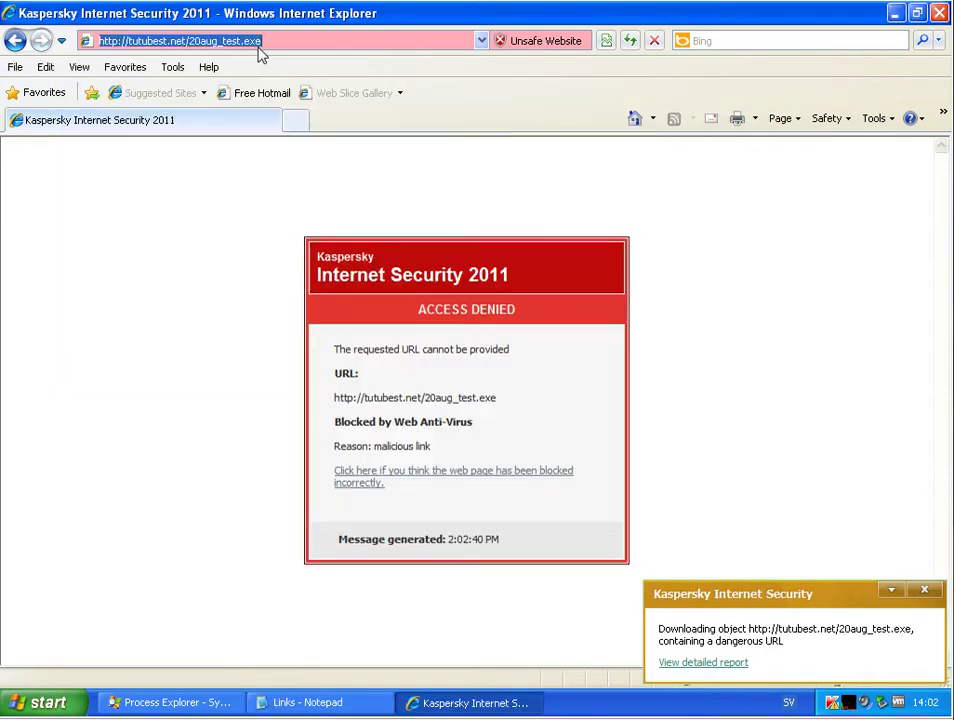
pyautogui.hotkey('ctrl', 'v')
pyautogui.press('Return')
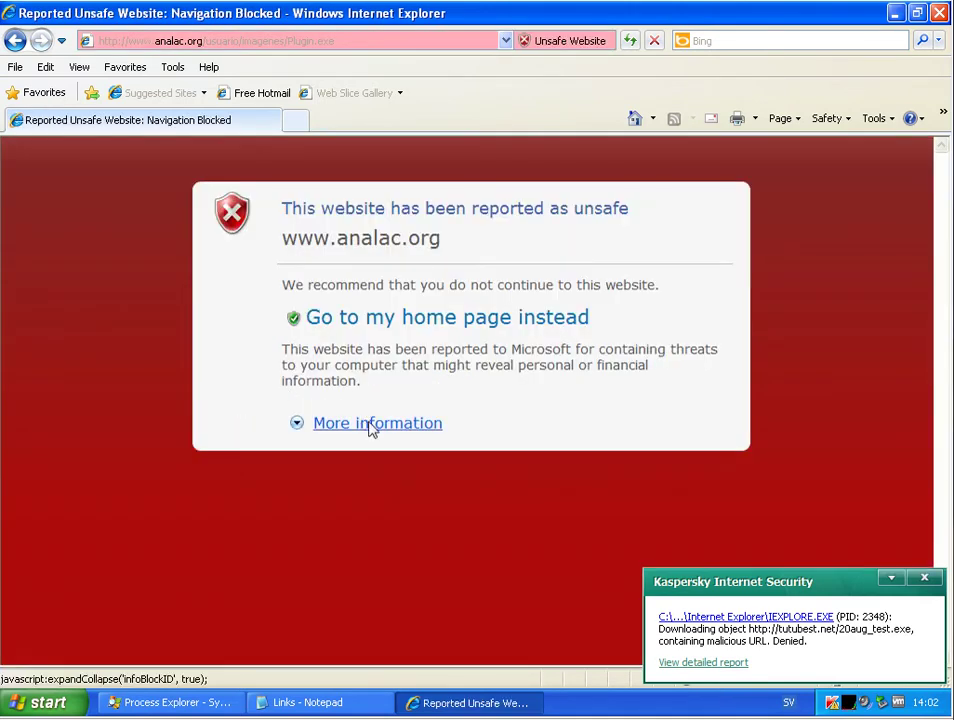
pyautogui.click(369, 423)
pyautogui.click(390, 592)
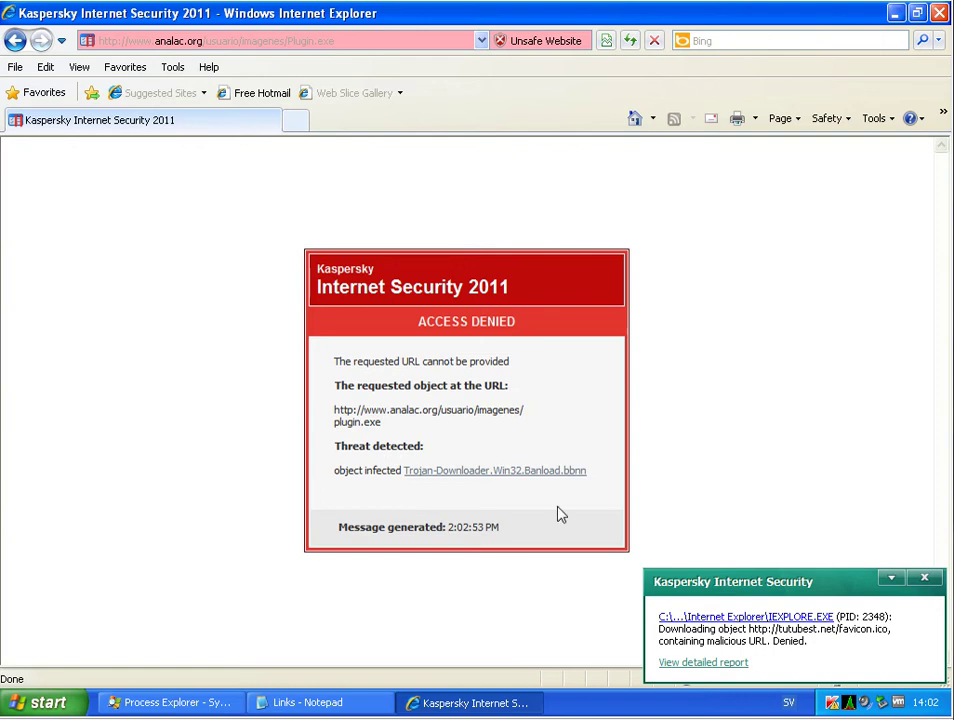
# Load sunica.info/kill.exe from the Links text file in Internet Explorer.
pyautogui.click(300, 702)
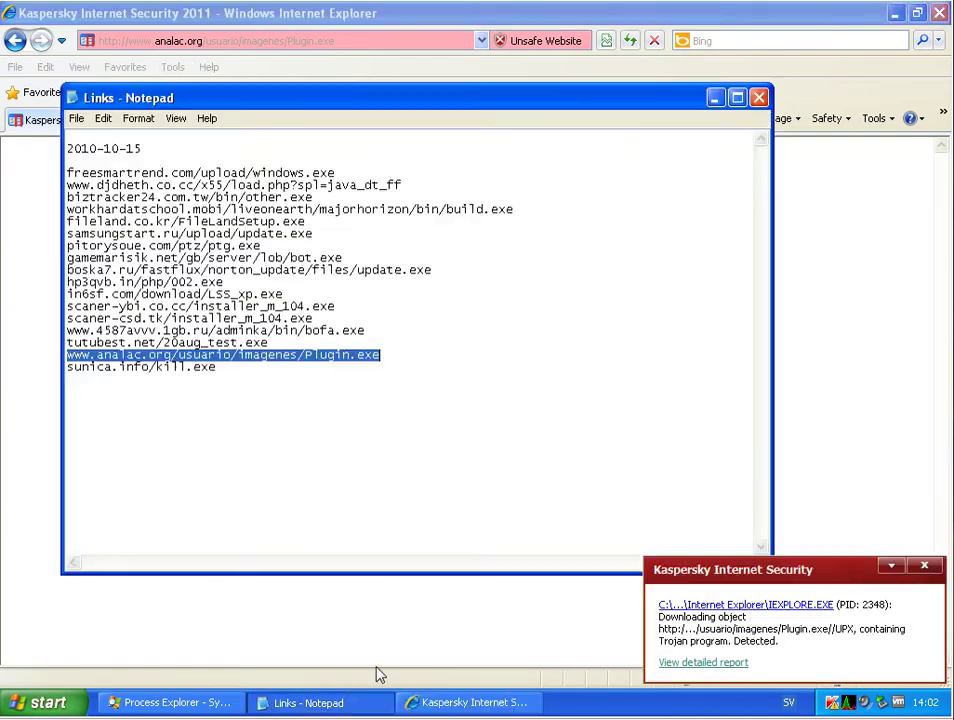
pyautogui.moveTo(216, 367); pyautogui.dragTo(66, 370)
pyautogui.hotkey('ctrl', 'c')
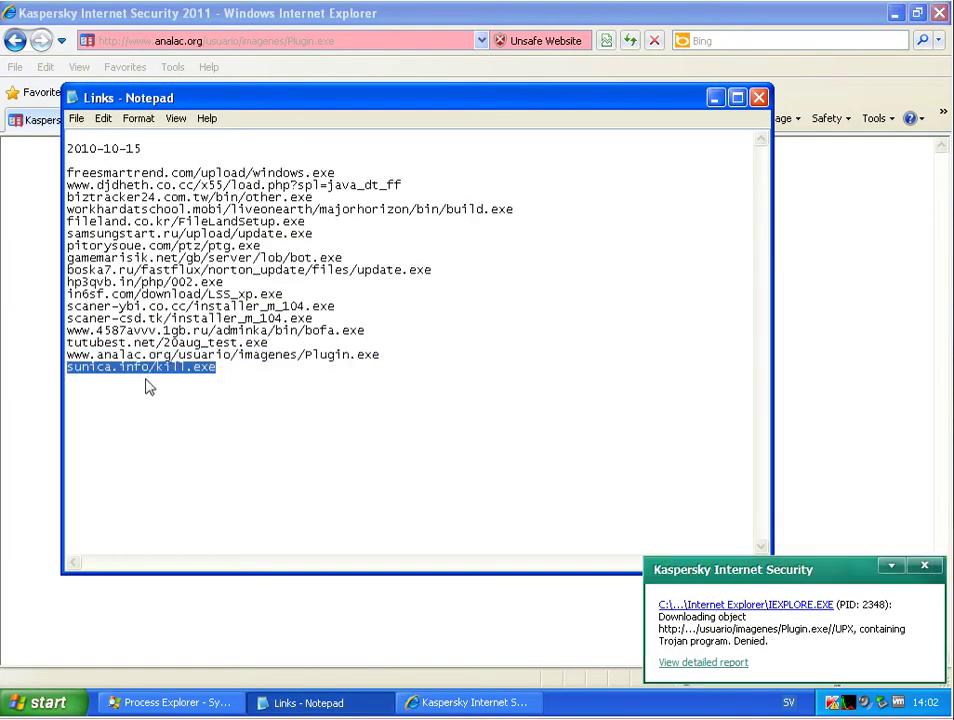
pyautogui.click(336, 46)
pyautogui.hotkey('ctrl', 'v')
pyautogui.press('Return')
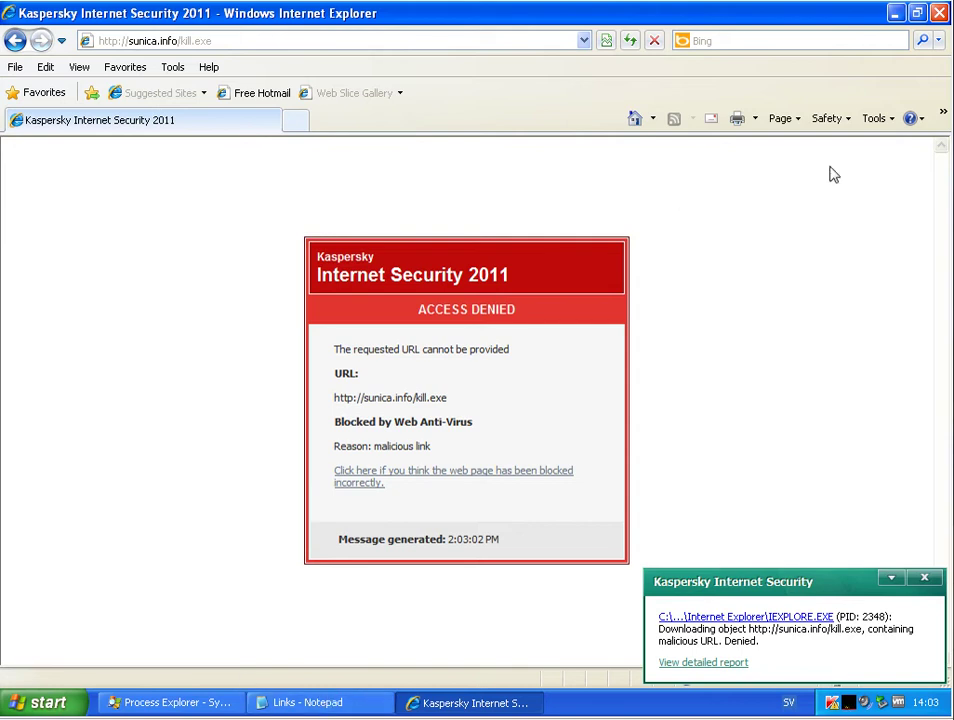
# Close Internet Explorer and the Links text file, and minimize Process Explorer.
pyautogui.click(894, 13)
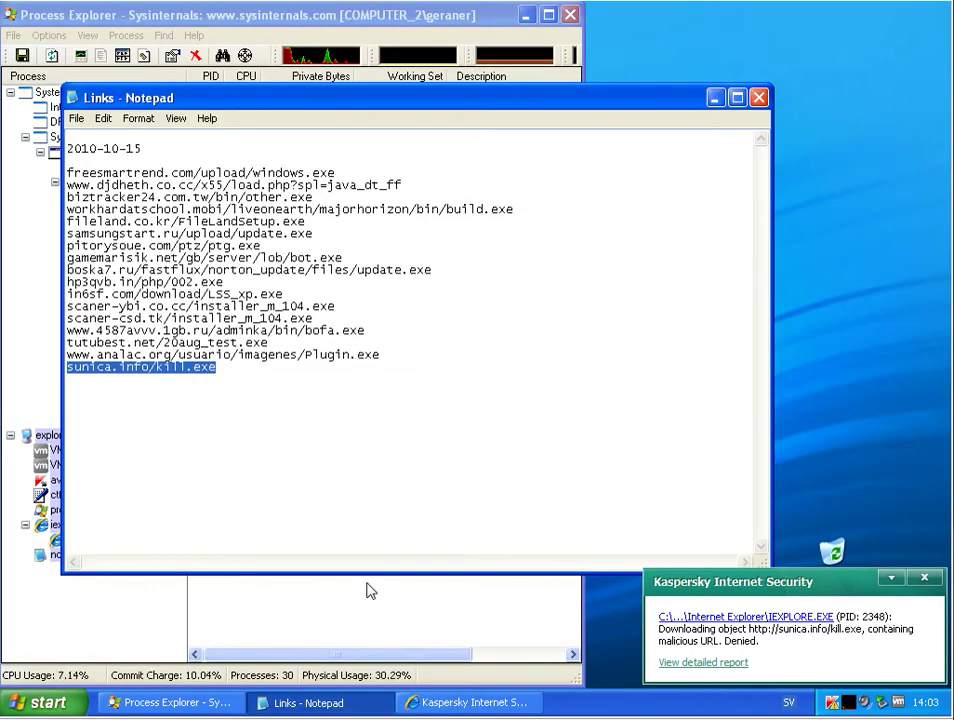
pyautogui.click(465, 702)
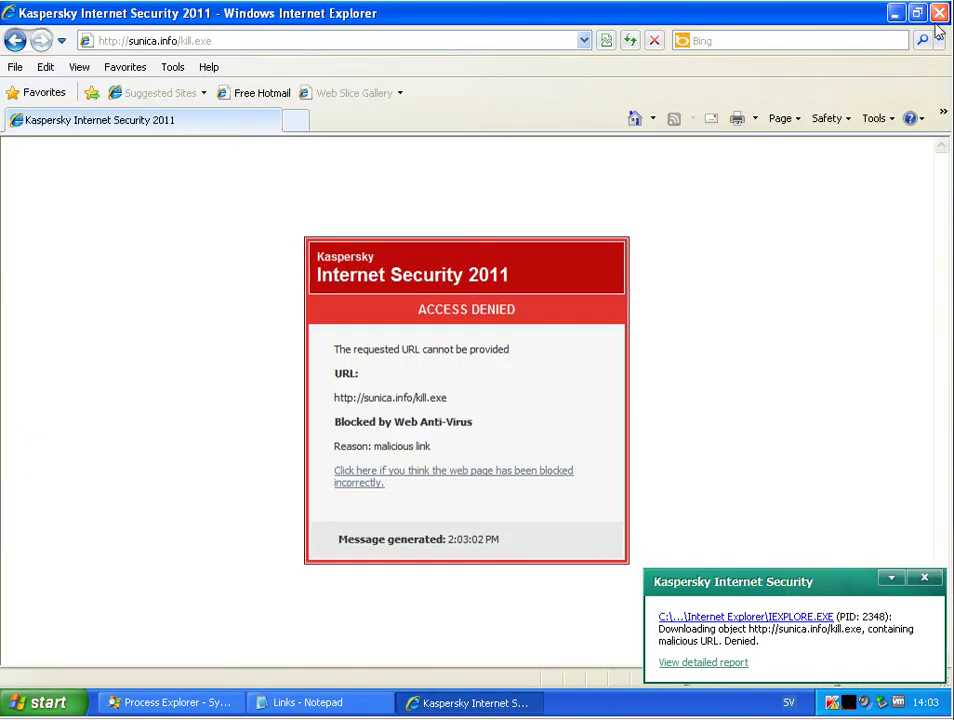
pyautogui.click(939, 13)
pyautogui.click(759, 97)
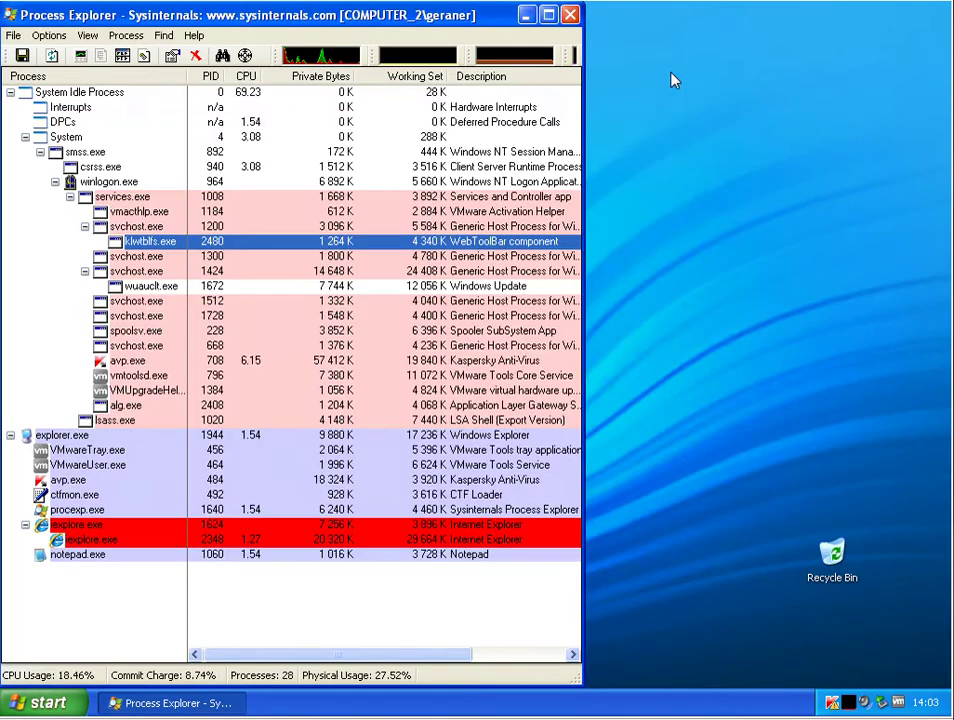
pyautogui.click(527, 15)
# Paste the InfectedFiles101015 archive into My Documents and open it in WinRAR.
pyautogui.doubleClick(98, 28)
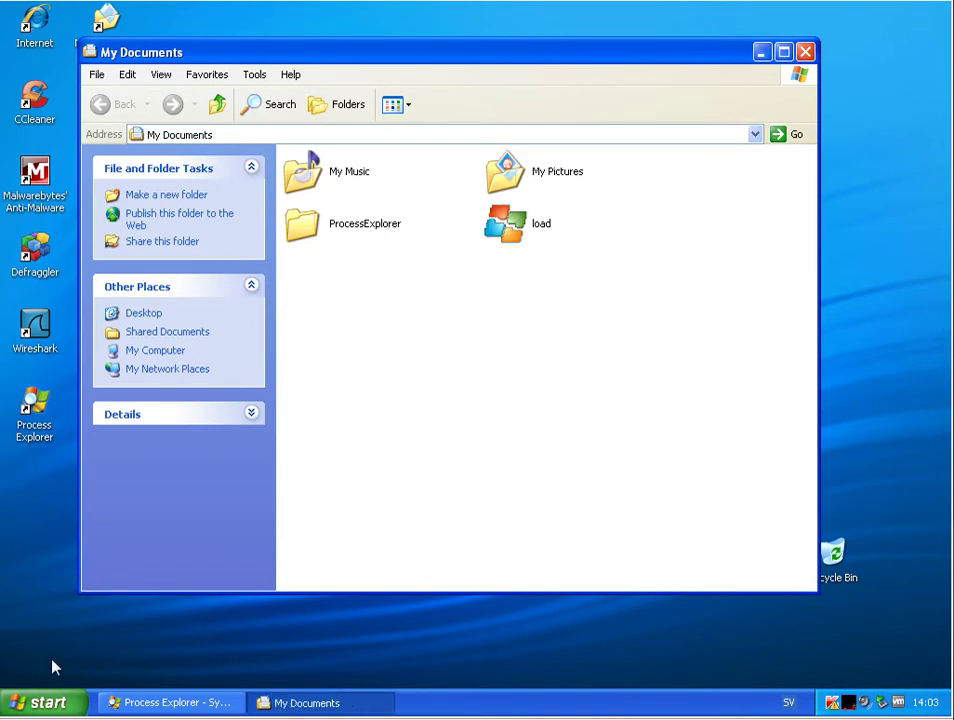
pyautogui.hotkey('ctrl', 'v')
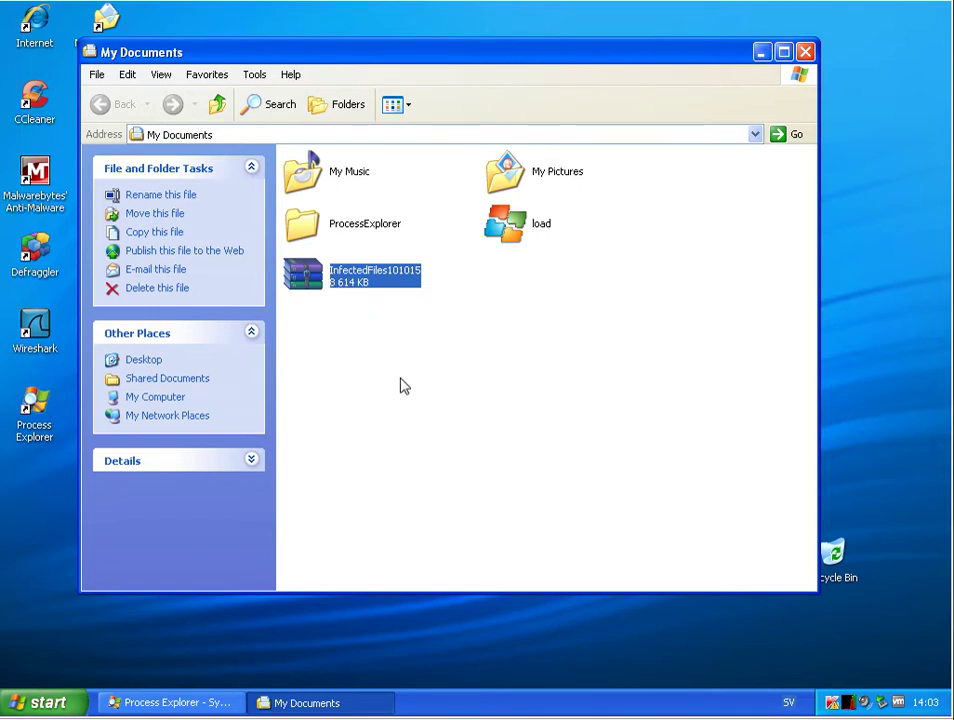
pyautogui.press('Return')
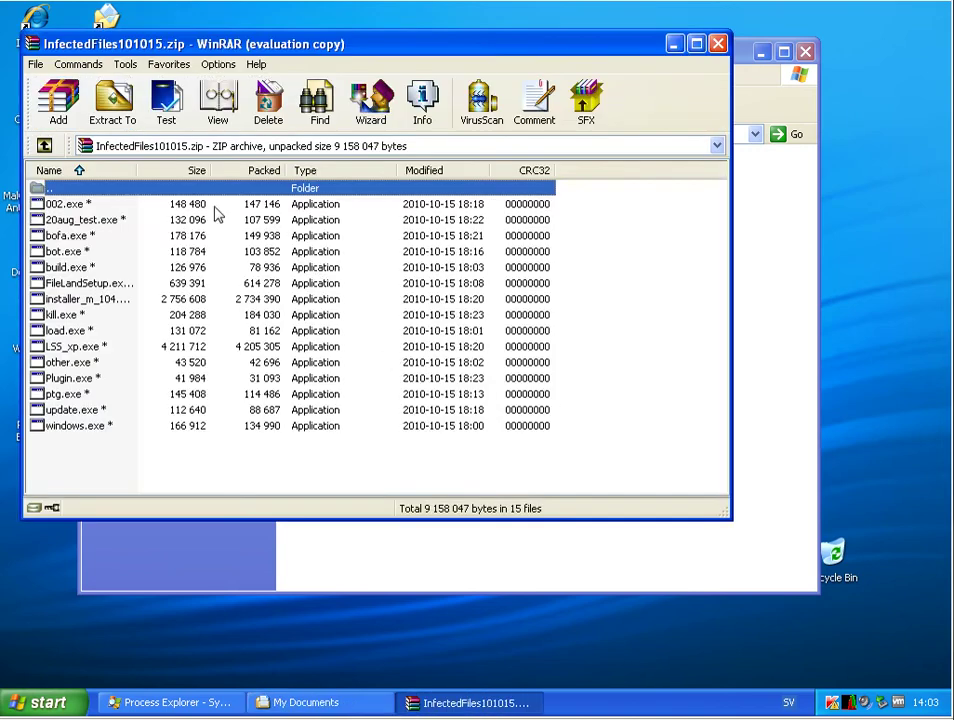
# Extract the archive into the InfectedFiles101015 folder in My Documents, enter the archive password, and close WinRAR.
pyautogui.click(112, 100)
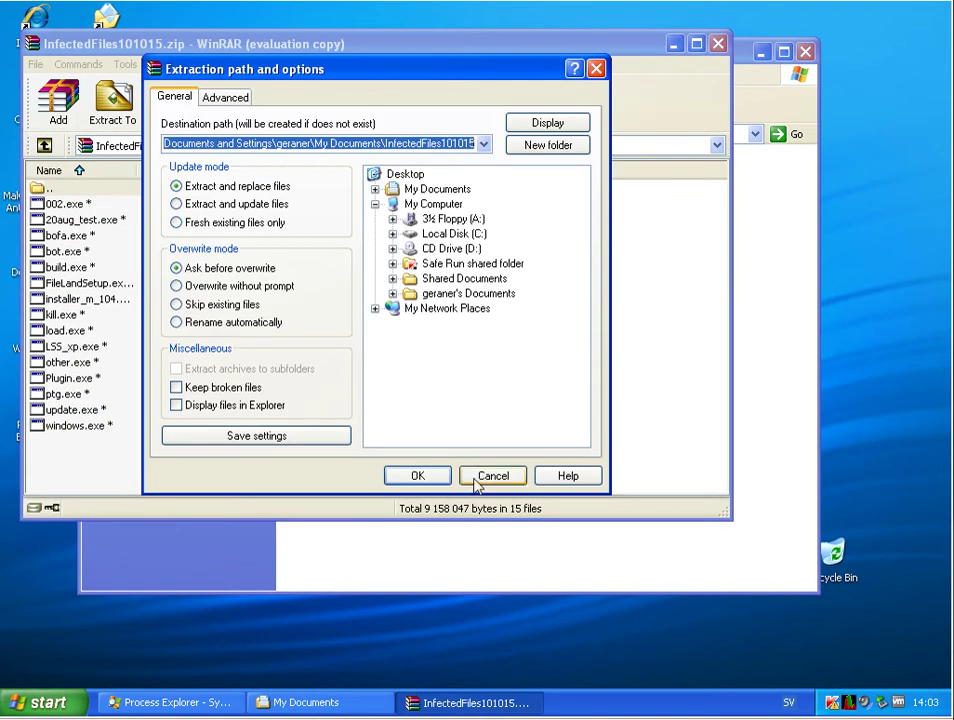
pyautogui.click(440, 476)
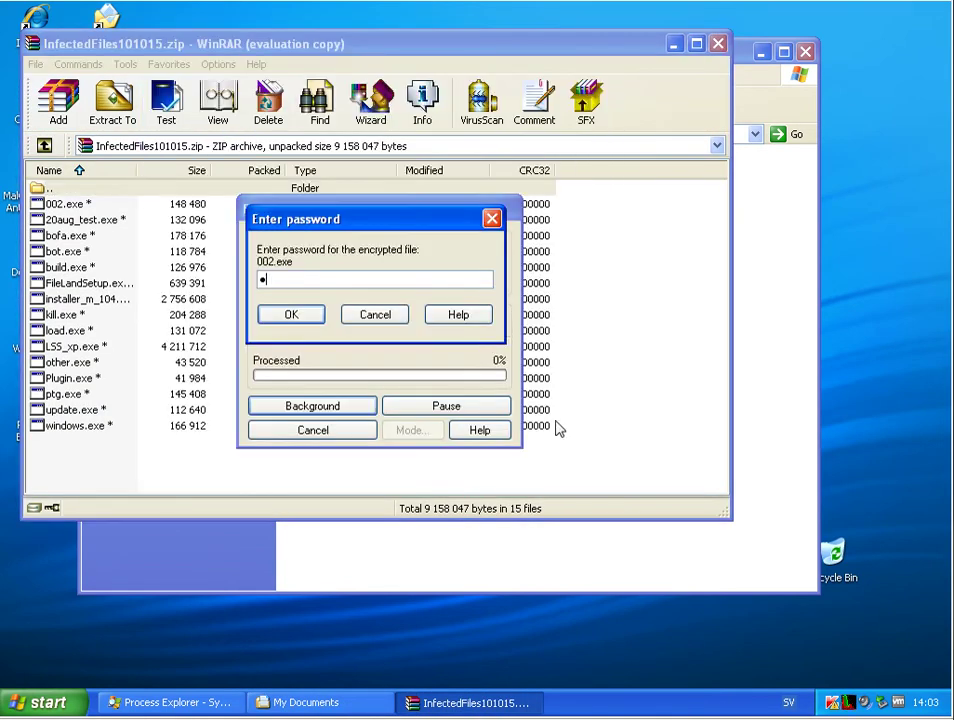
pyautogui.write('infected')
pyautogui.press('Return')
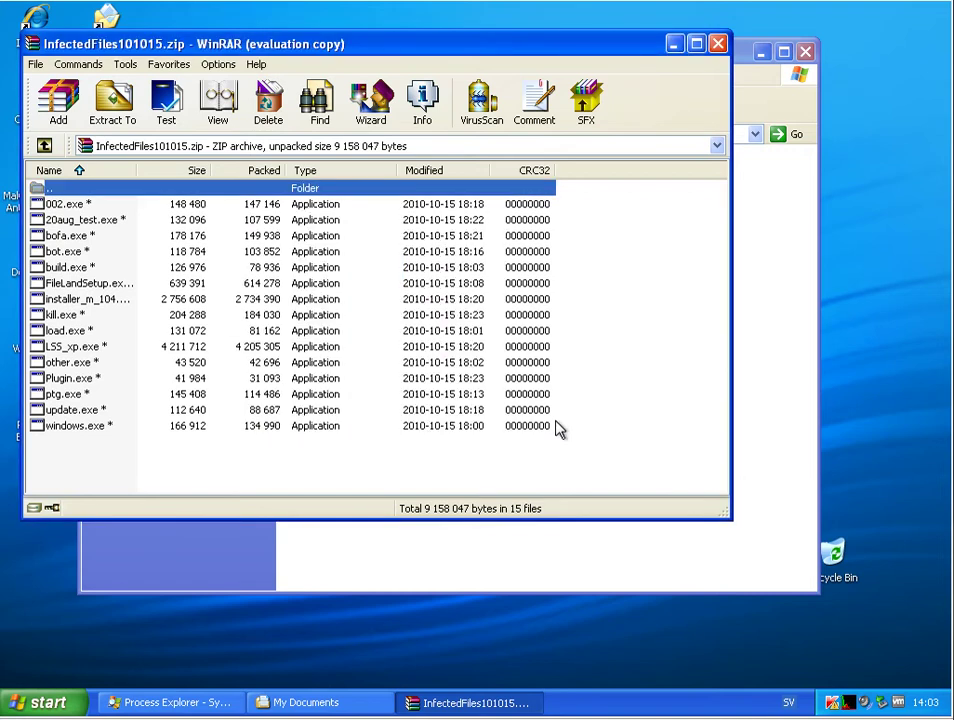
pyautogui.click(720, 44)
# Open the extracted InfectedFiles101015 folder and dismiss the Kaspersky notifications.
pyautogui.click(533, 288)
pyautogui.press('F2')
pyautogui.doubleClick(533, 286)
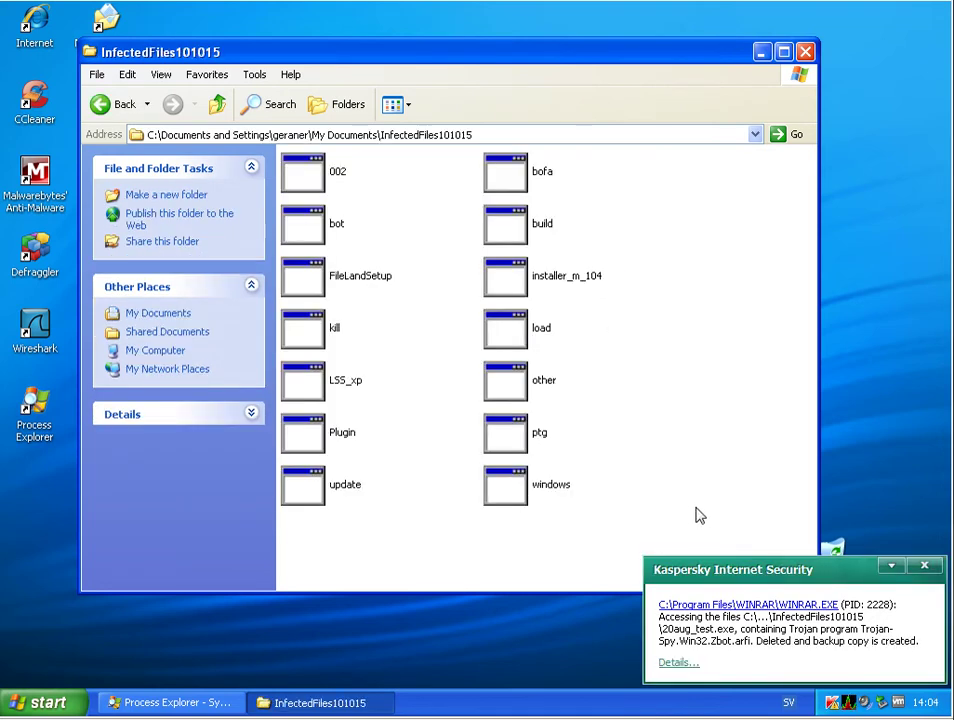
pyautogui.click(924, 568)
pyautogui.click(924, 578)
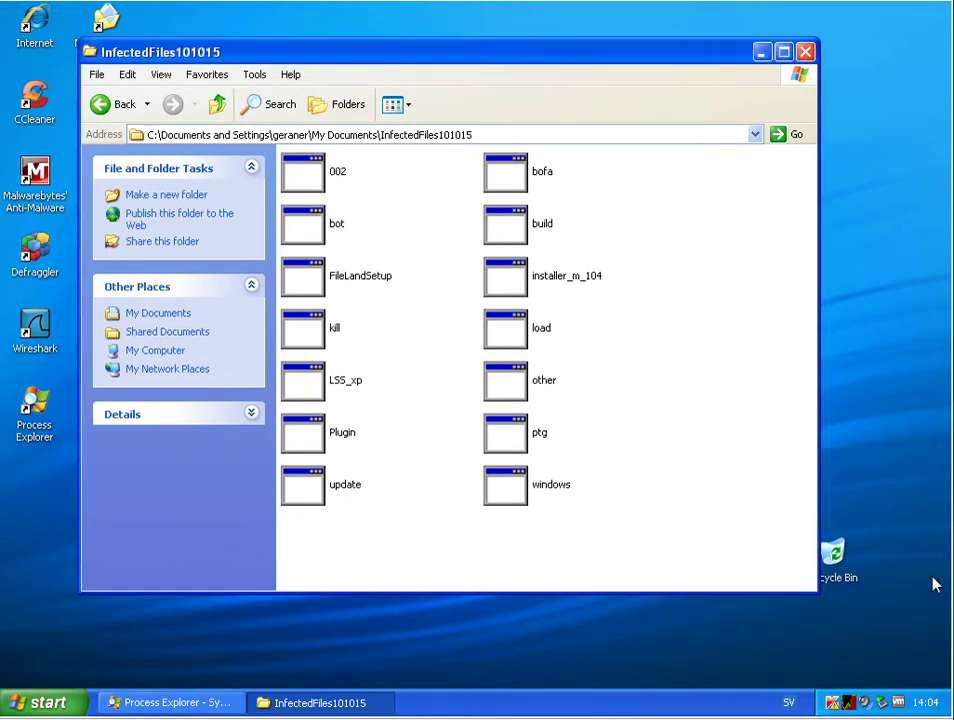
# Leave and re-enter the InfectedFiles101015 folder to check which files remain, and dismiss the Kaspersky notifications.
pyautogui.click(113, 116)
pyautogui.click(179, 116)
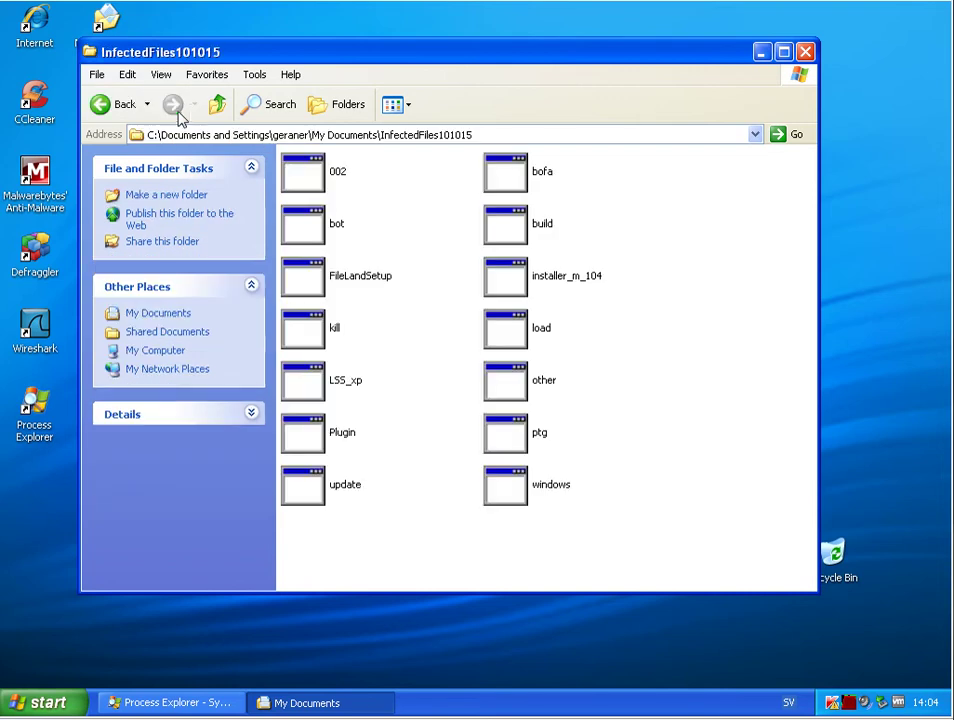
pyautogui.click(100, 110)
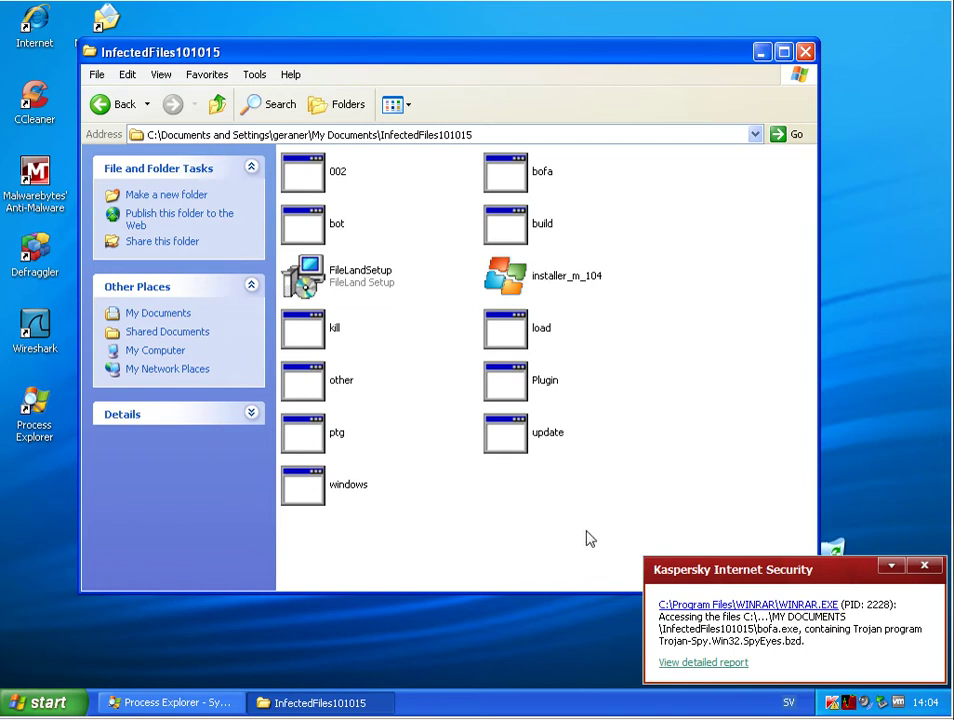
pyautogui.click(892, 568)
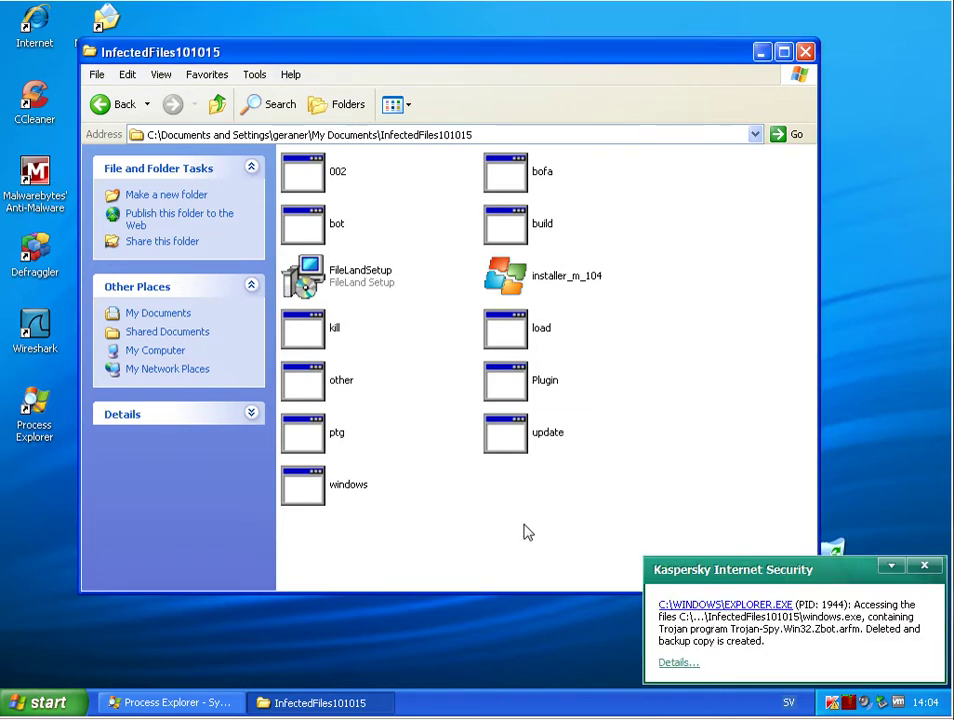
pyautogui.click(926, 570)
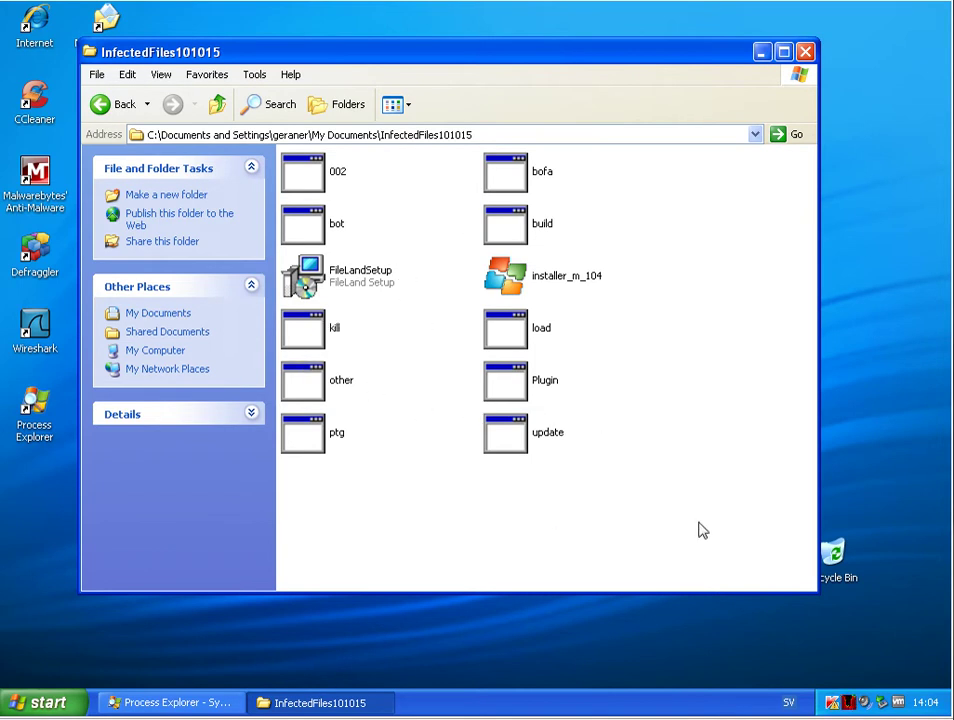
# Open Kaspersky's detailed report maximized, expand today's Protection Center events, and examine the latest detections with their results and objects.
pyautogui.click(832, 703)
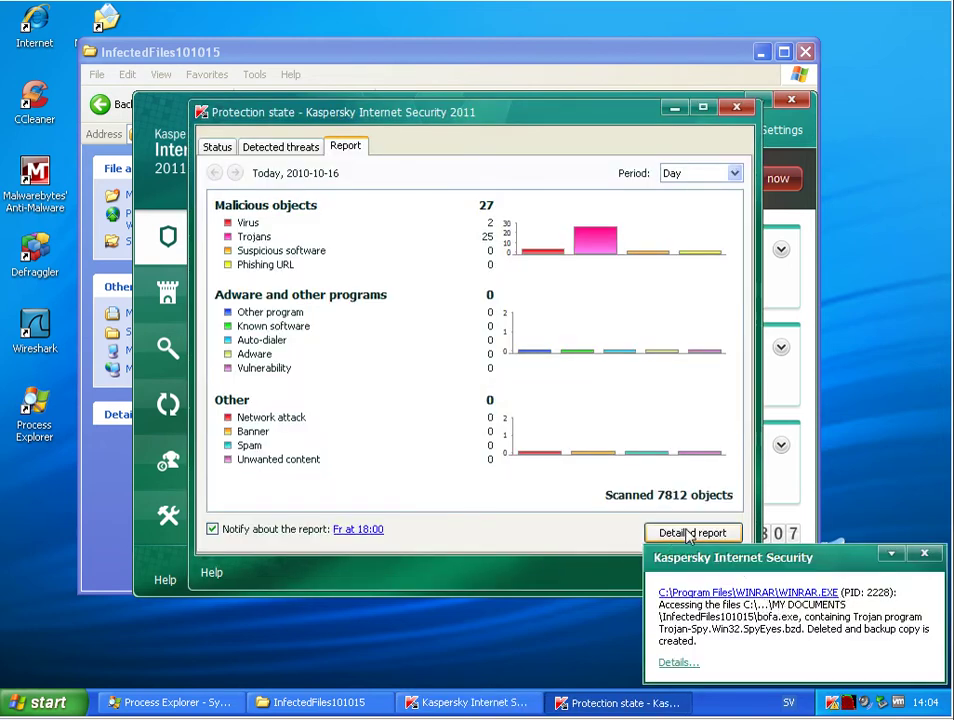
pyautogui.click(689, 533)
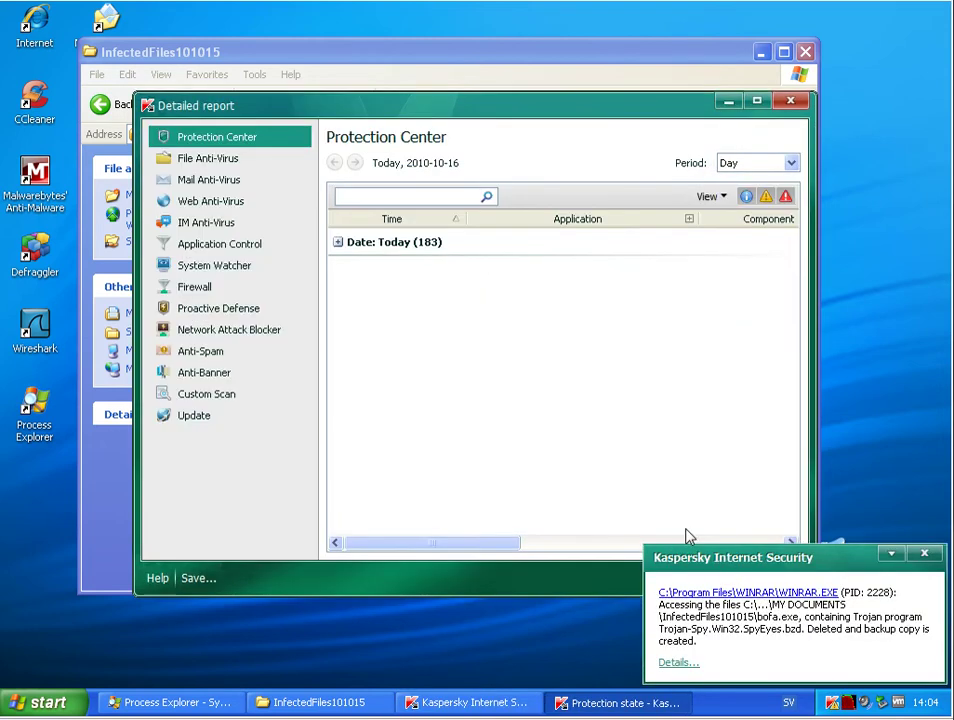
pyautogui.click(338, 243)
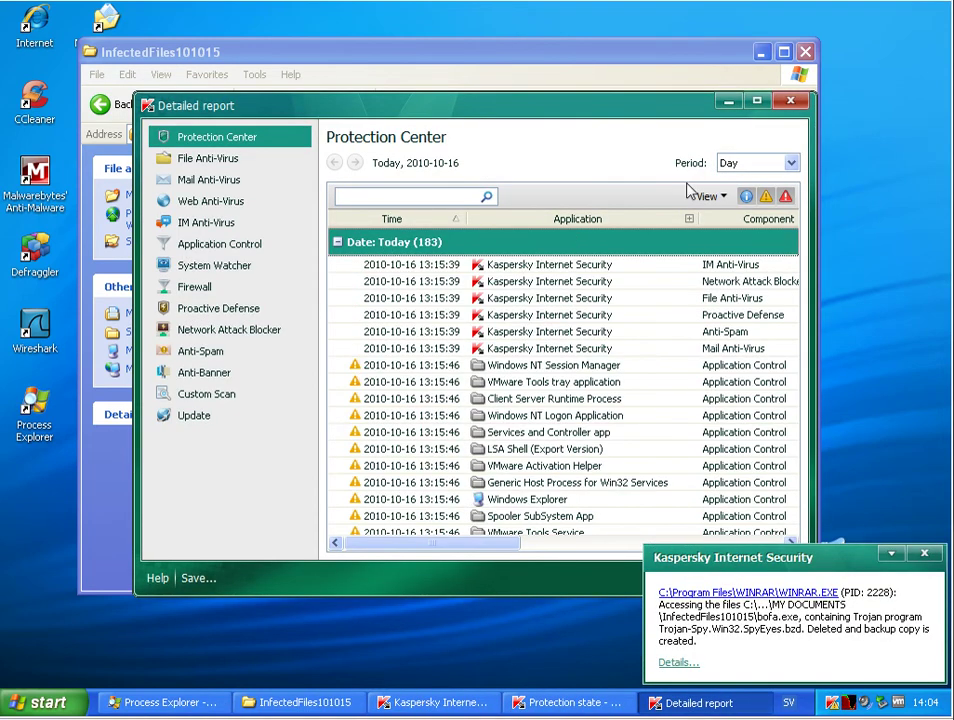
pyautogui.click(757, 102)
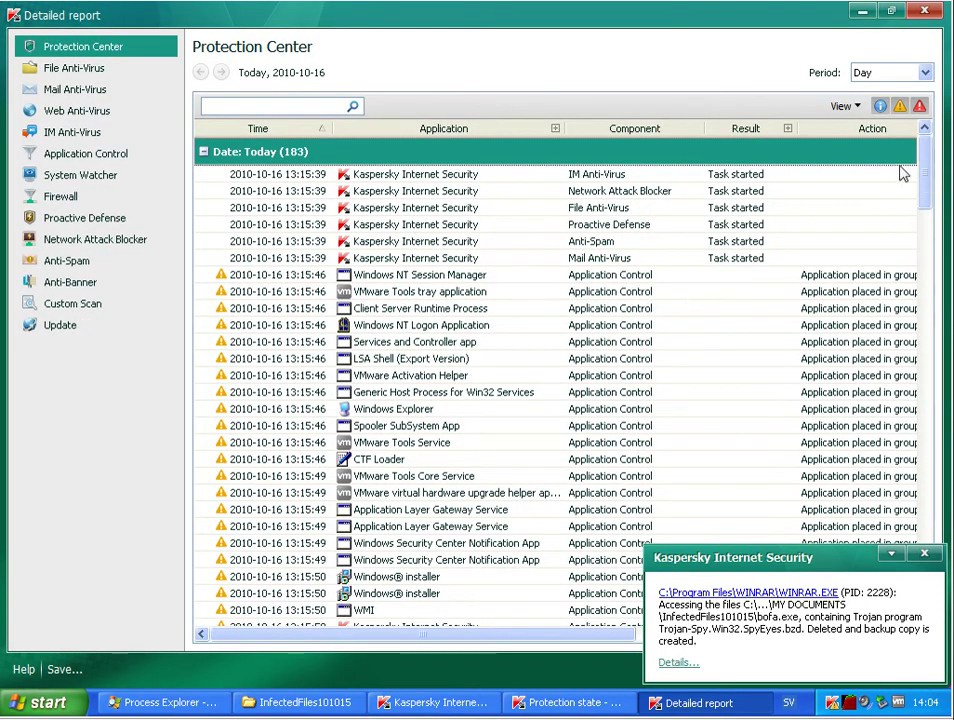
pyautogui.moveTo(928, 165); pyautogui.dragTo(950, 597)
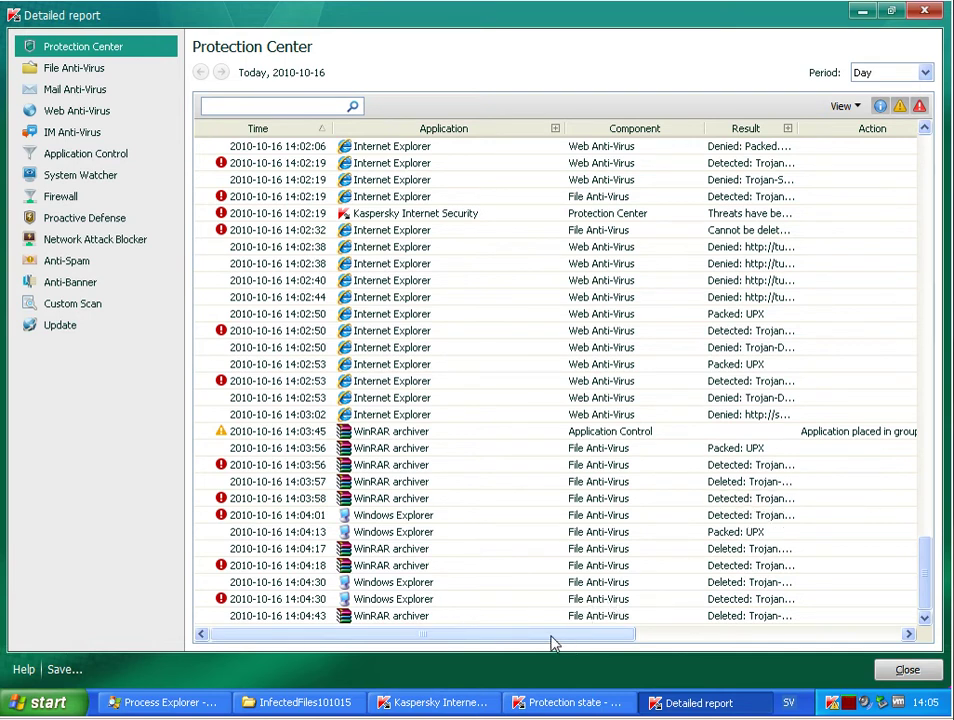
pyautogui.moveTo(564, 640); pyautogui.dragTo(798, 639)
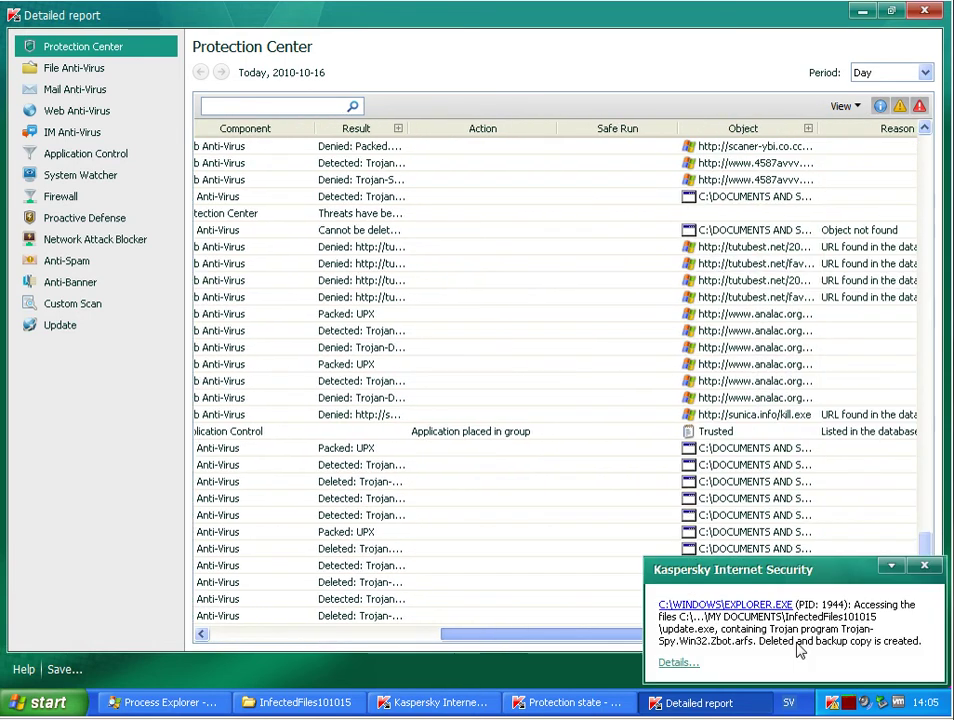
# Dismiss the Kaspersky notification, widen the report's Object column to read the full file paths, and show the details of a windows.exe detection.
pyautogui.click(936, 567)
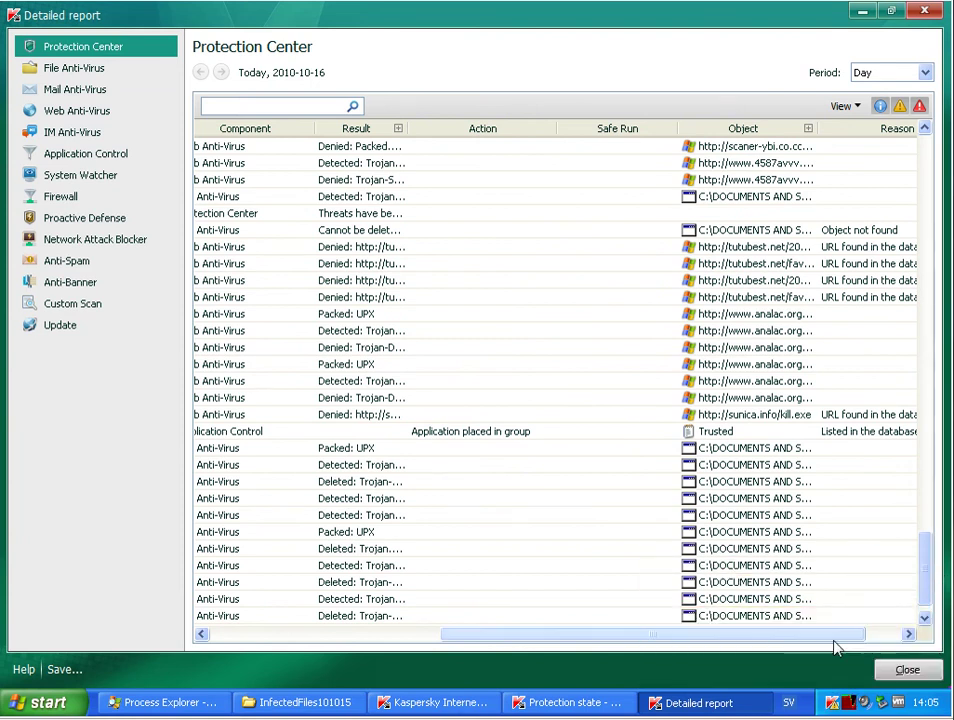
pyautogui.moveTo(818, 128); pyautogui.dragTo(930, 128)
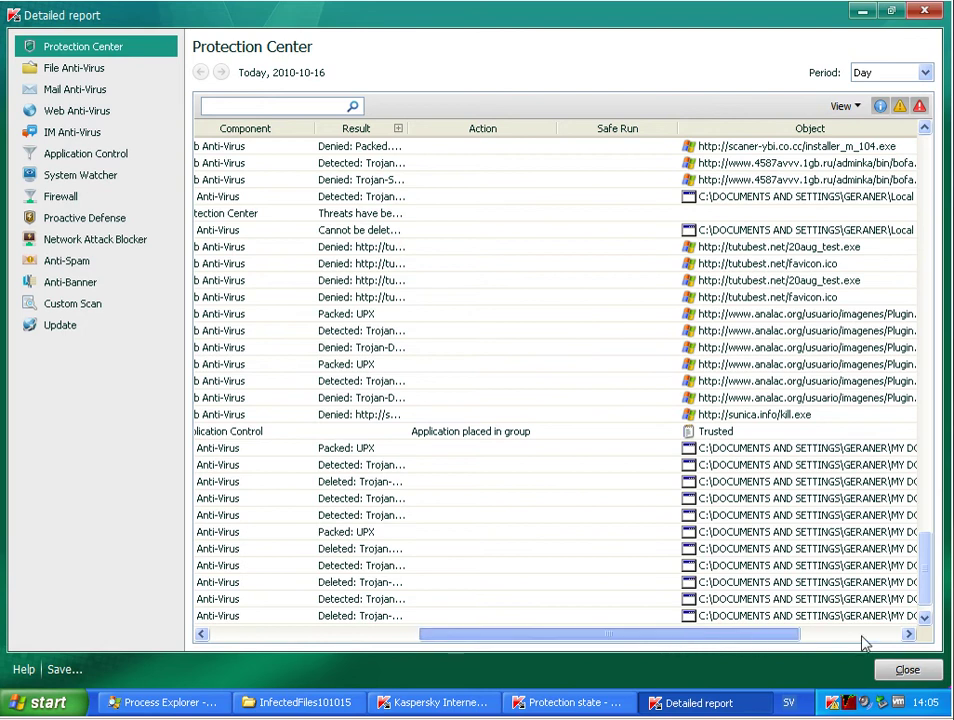
pyautogui.click(910, 634)
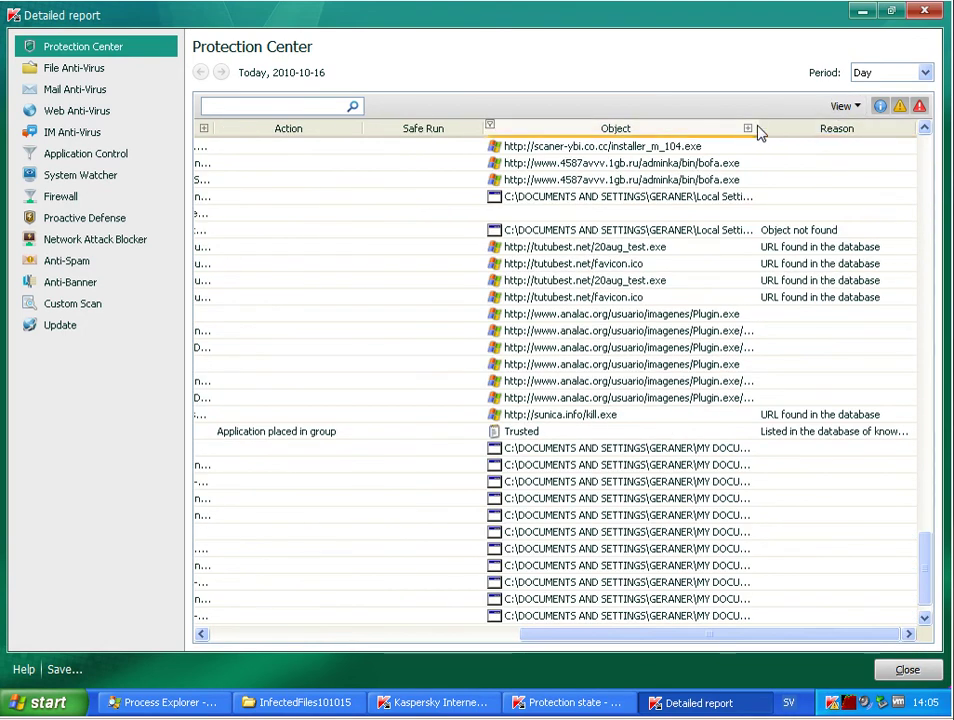
pyautogui.moveTo(756, 132); pyautogui.dragTo(950, 155)
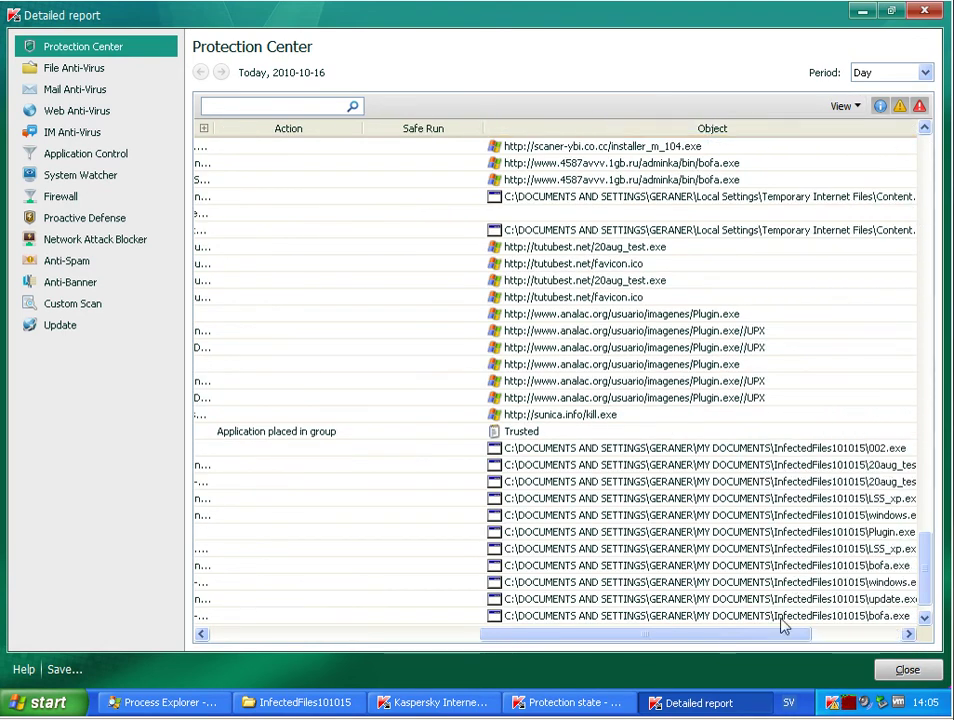
pyautogui.moveTo(750, 634); pyautogui.dragTo(858, 640)
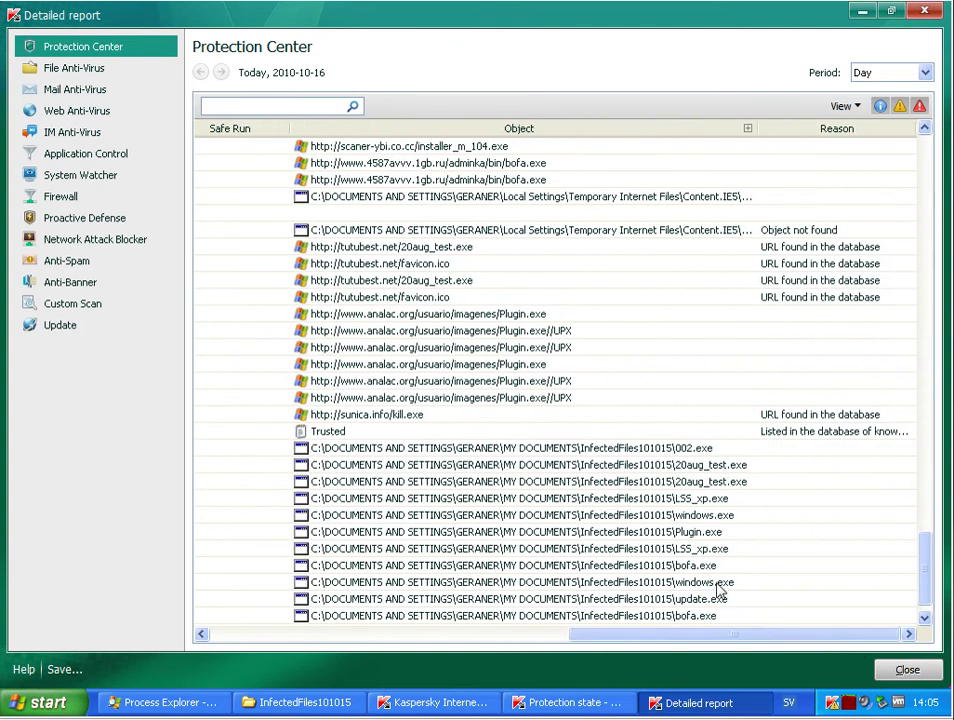
pyautogui.click(717, 586)
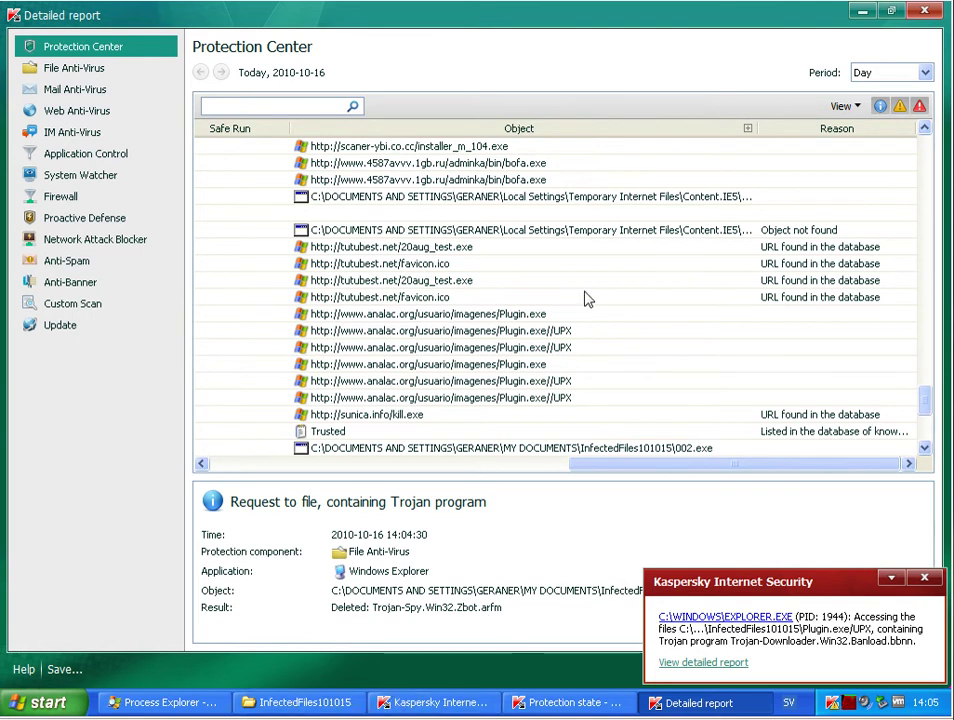
# Close the detailed report and the Protection state window, dismissing the Kaspersky notification.
pyautogui.press('Escape')
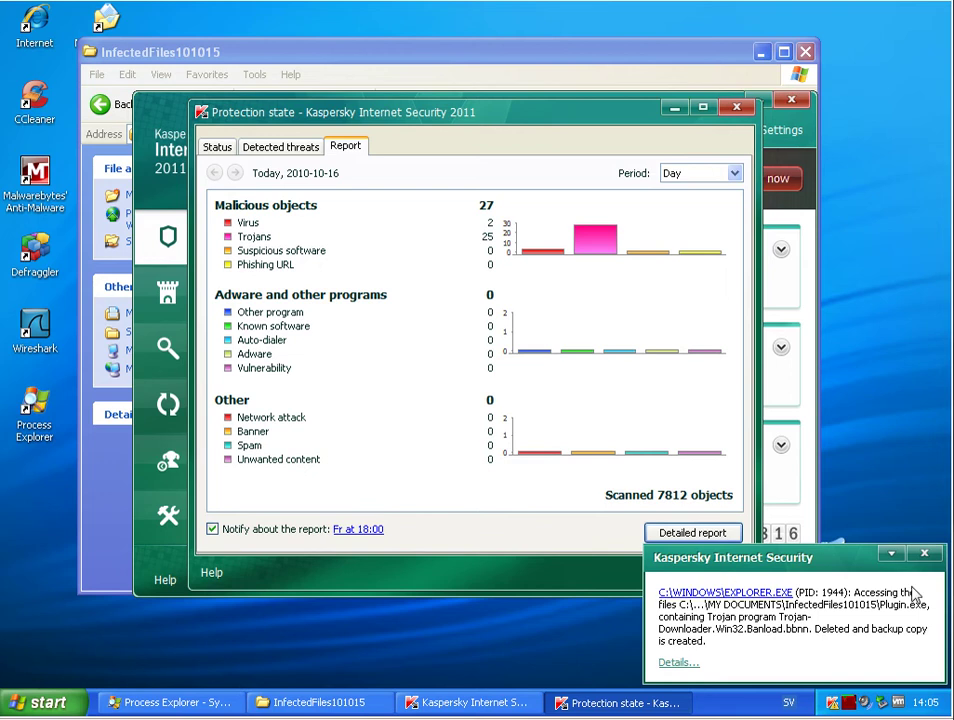
pyautogui.click(935, 575)
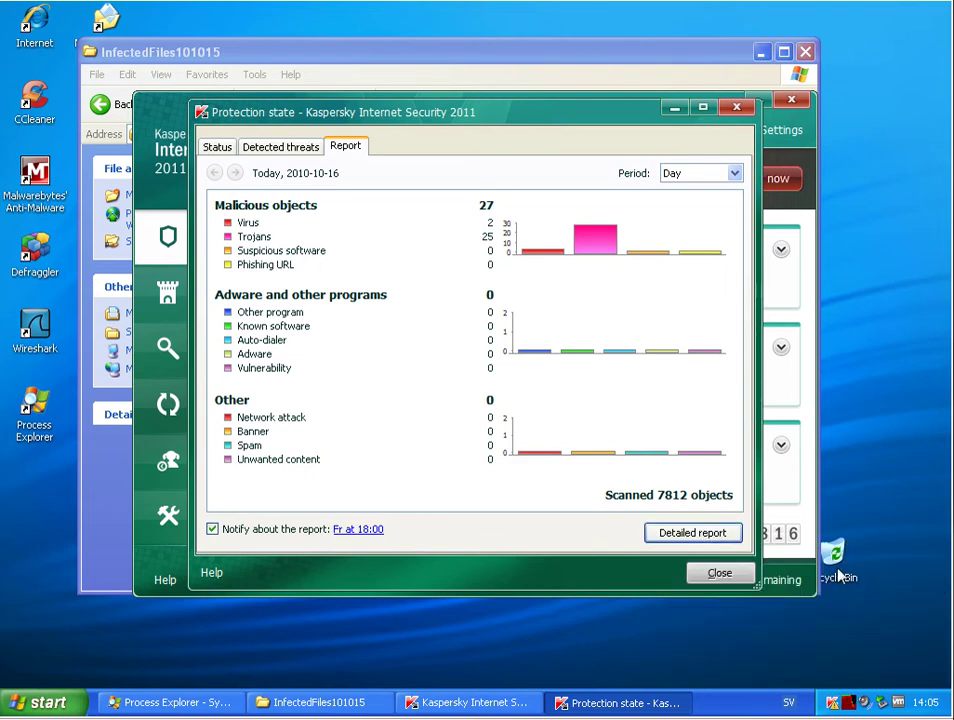
pyautogui.click(717, 572)
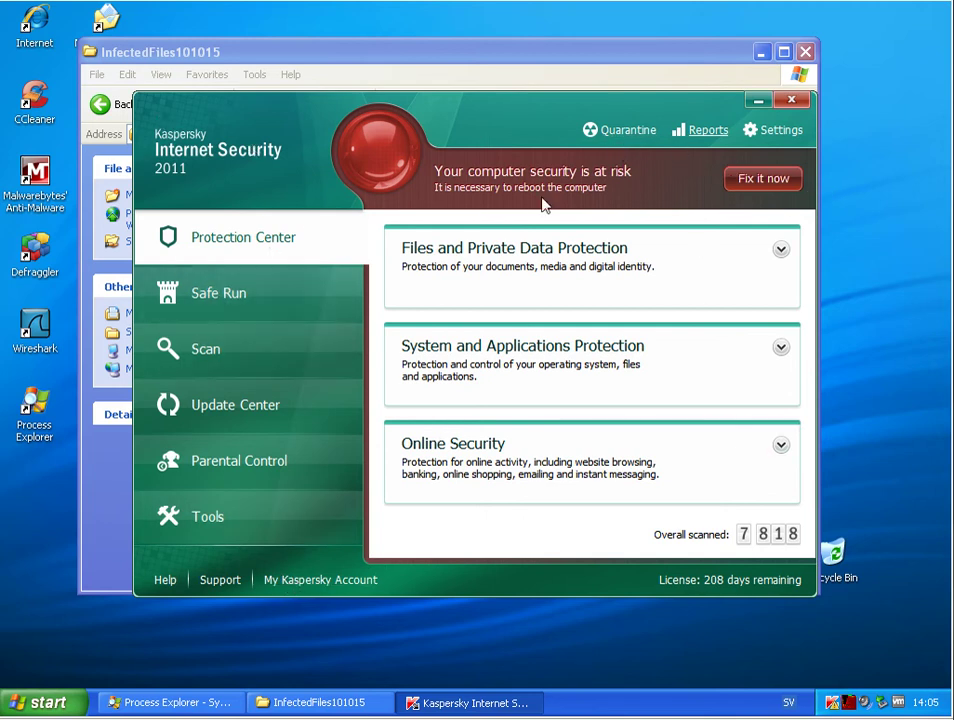
# View Kaspersky's Safe Run options and dismiss the malware notification.
pyautogui.click(245, 292)
pyautogui.click(260, 258)
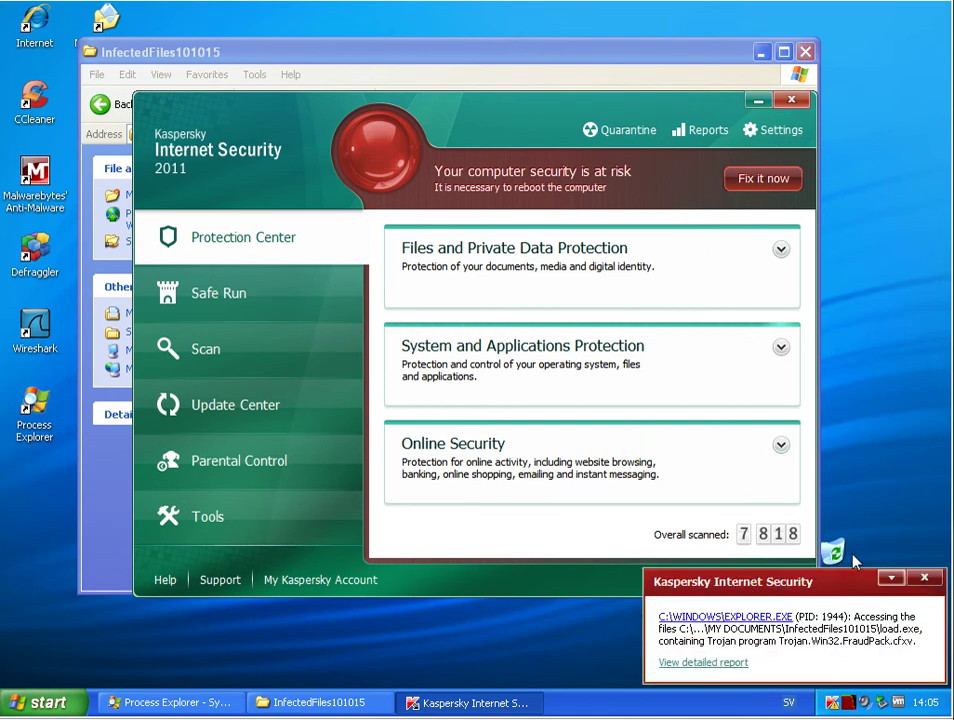
pyautogui.click(925, 578)
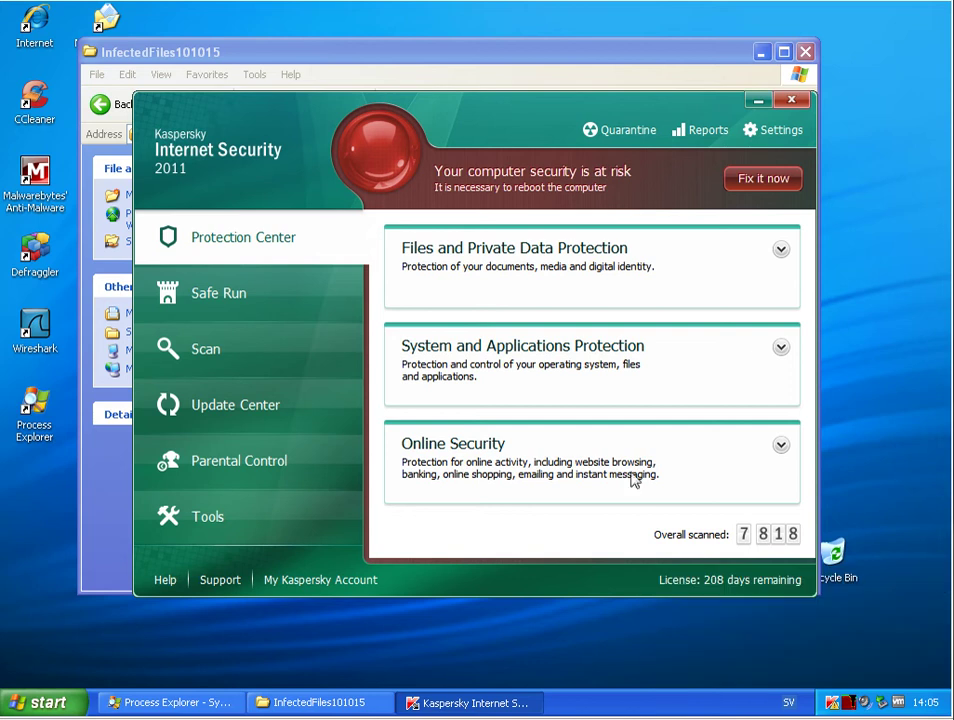
pyautogui.click(281, 291)
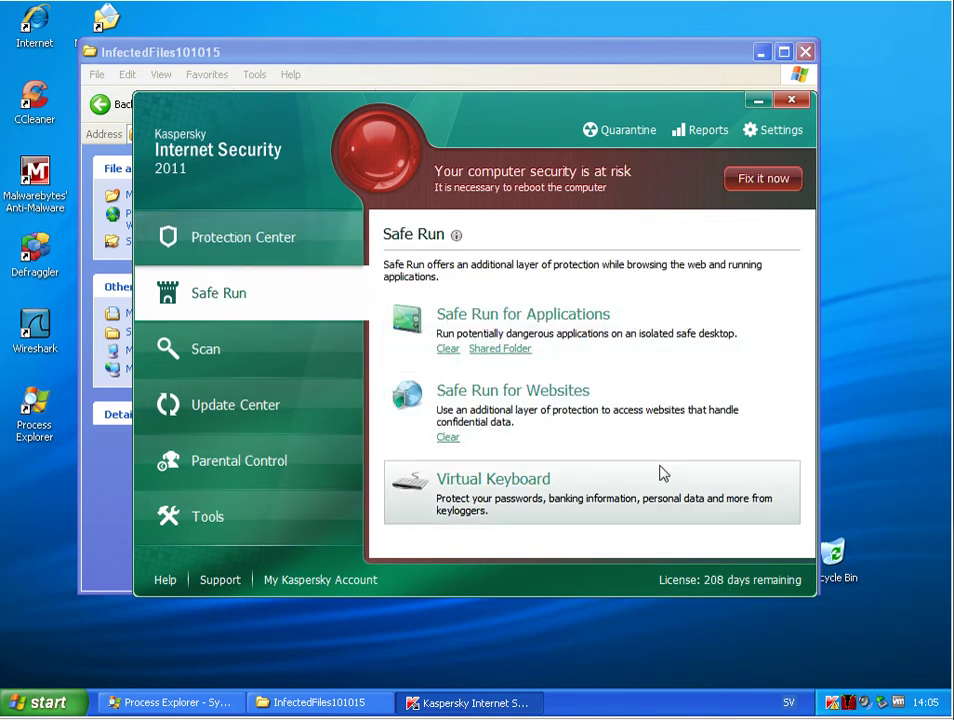
# Switch to the InfectedFiles101015 folder and try to run the bot and kill files, dismissing the access errors.
pyautogui.click(357, 708)
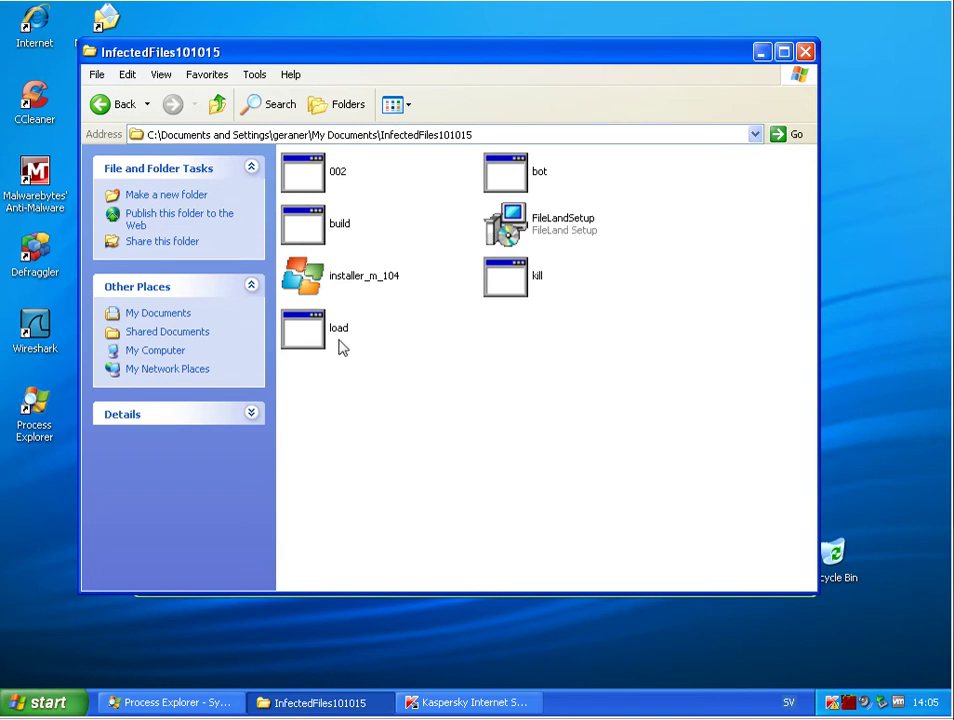
pyautogui.click(313, 190)
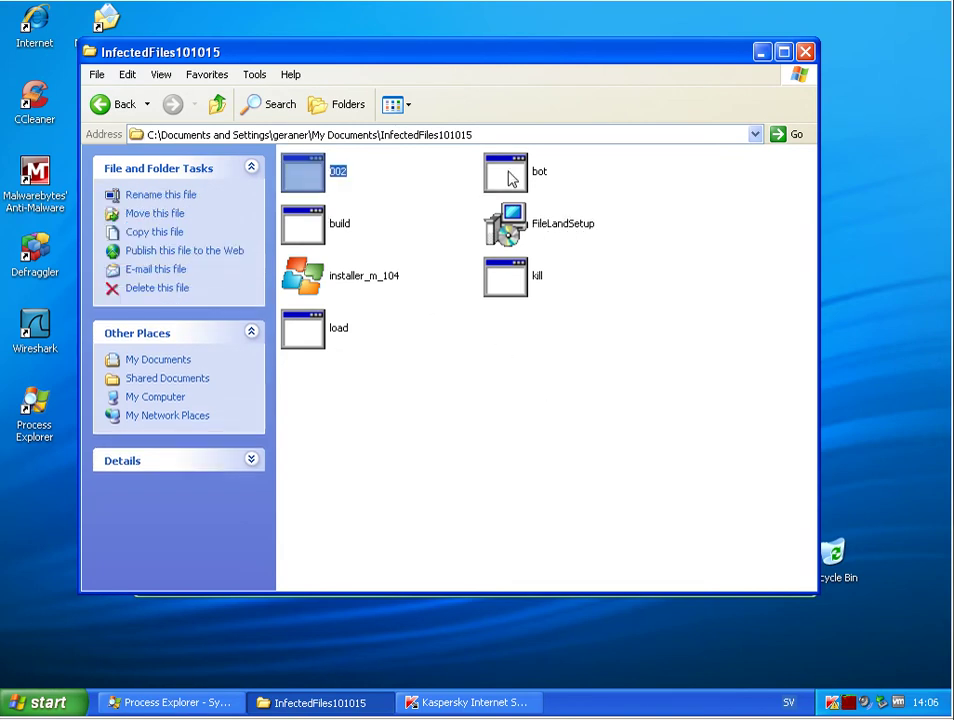
pyautogui.doubleClick(510, 177)
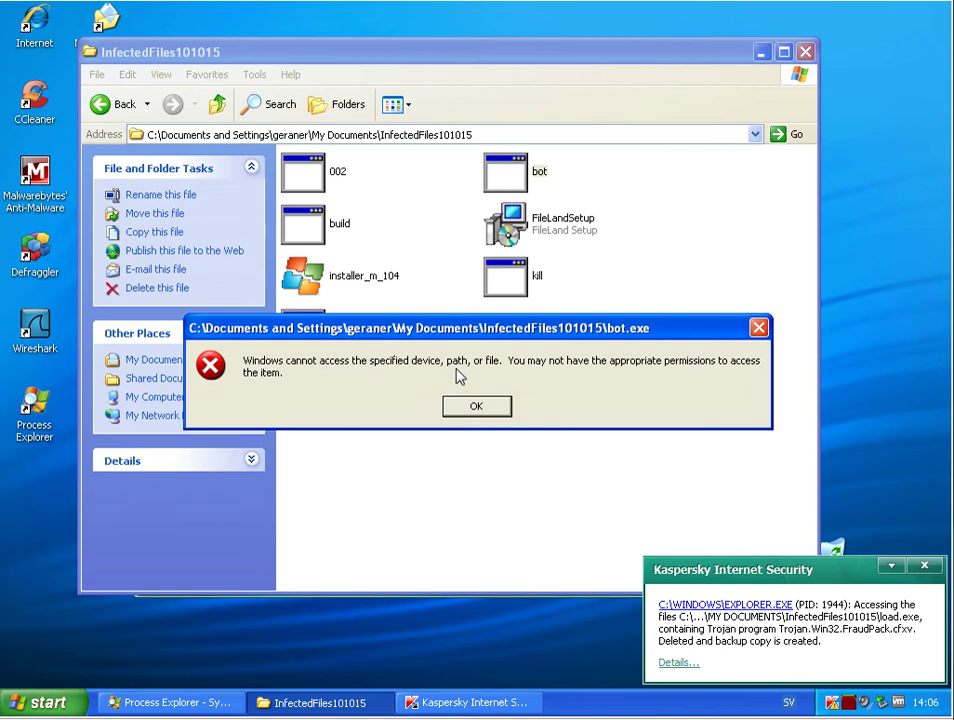
pyautogui.click(477, 408)
pyautogui.doubleClick(528, 290)
pyautogui.click(477, 405)
# Try to run installer_m_104 and build from the InfectedFiles101015 folder, dismissing the access errors.
pyautogui.click(364, 285)
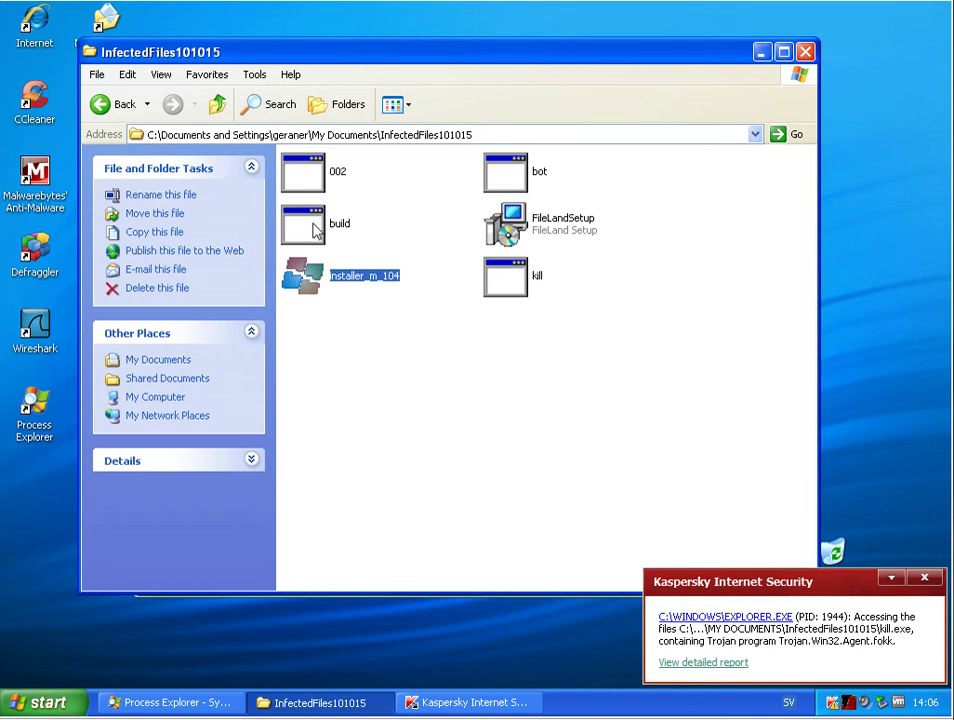
pyautogui.press('Return')
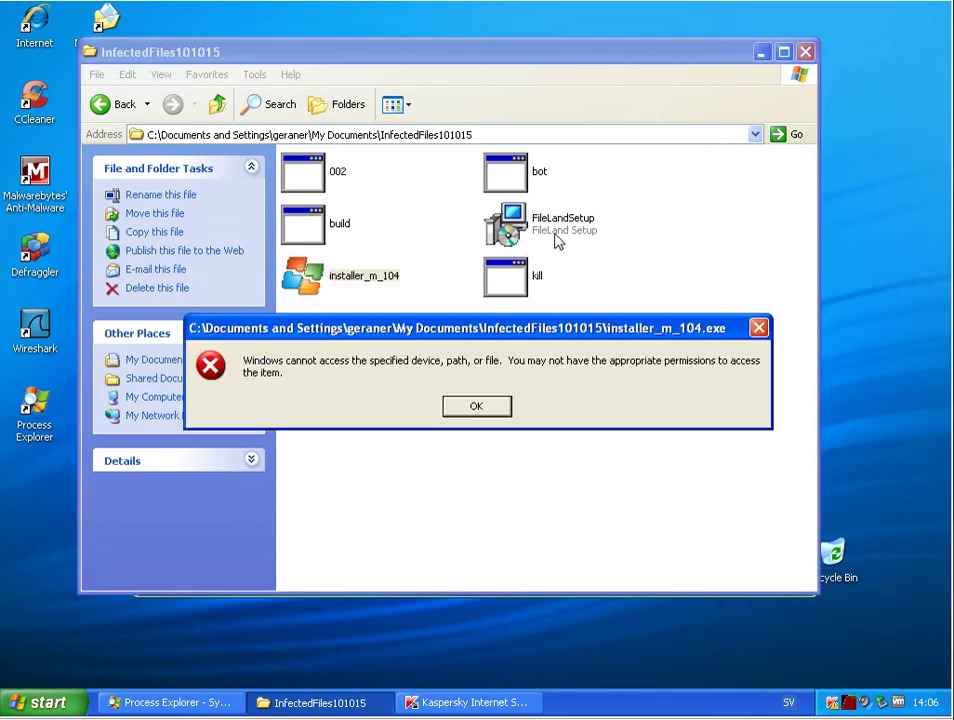
pyautogui.click(478, 408)
pyautogui.doubleClick(322, 240)
pyautogui.click(485, 410)
pyautogui.click(492, 415)
# Run the 002 file, choose Block in Kaspersky's Application Control alert, and dismiss the access error.
pyautogui.click(333, 188)
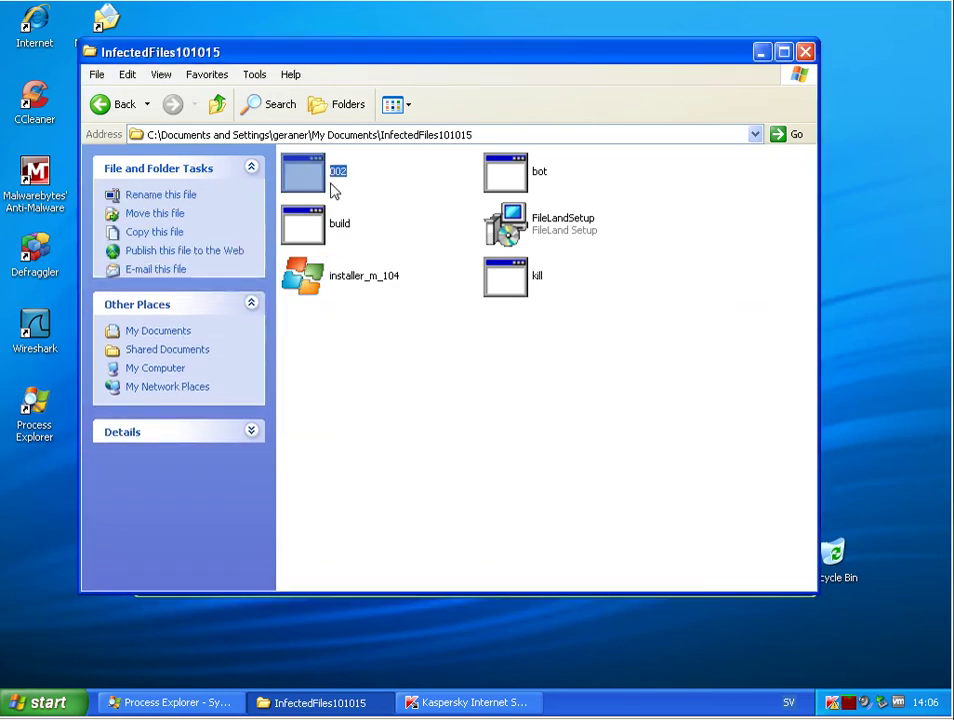
pyautogui.doubleClick(330, 177)
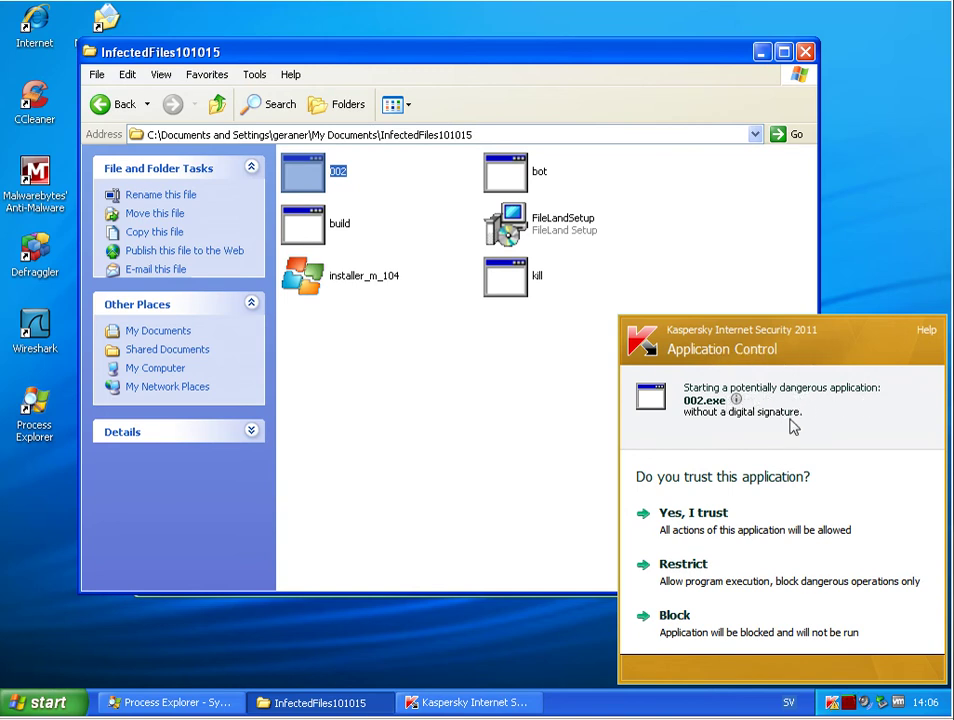
pyautogui.click(676, 616)
pyautogui.click(478, 405)
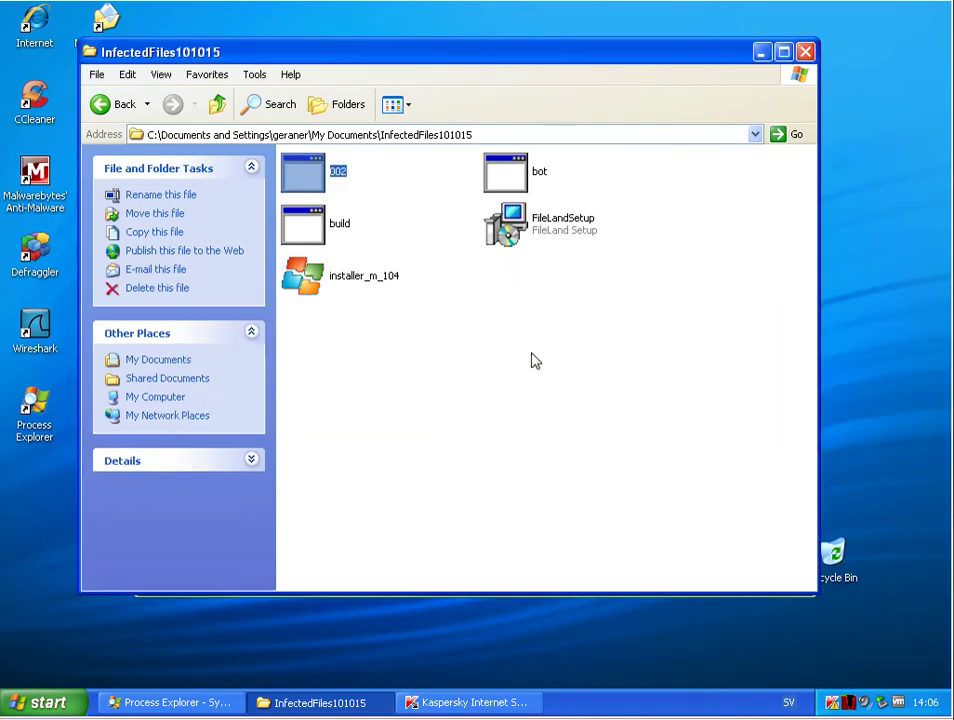
# Try again to run the bot and build files, dismissing the access error.
pyautogui.click(572, 233)
pyautogui.click(535, 170)
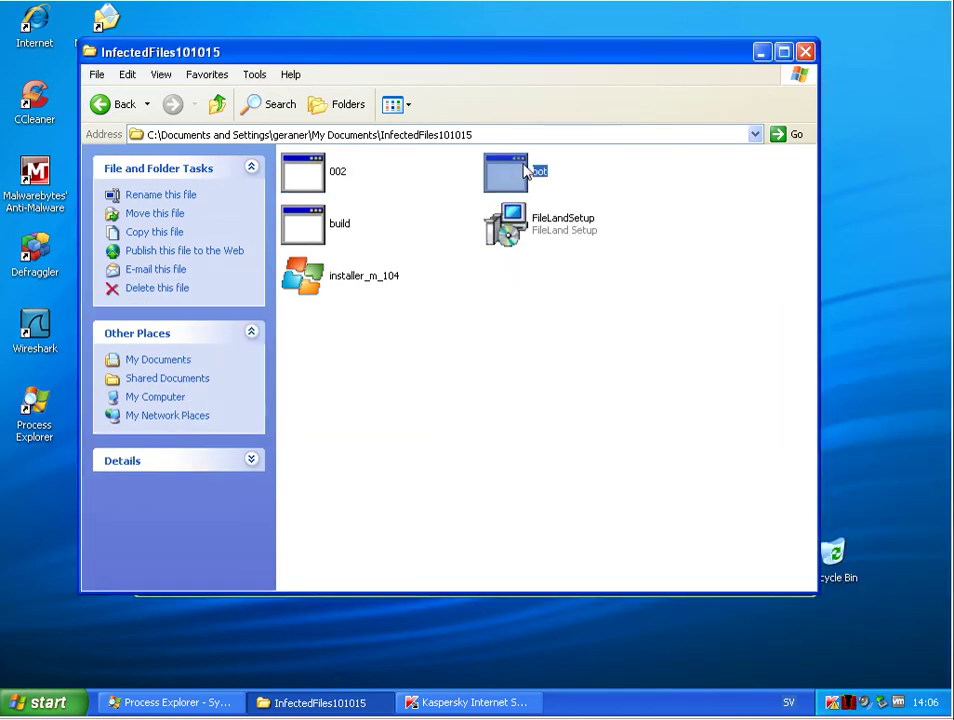
pyautogui.click(337, 215)
pyautogui.doubleClick(337, 215)
pyautogui.click(477, 405)
# Run FileLandSetup, cancel its installation wizard with Yes, and dismiss the Kaspersky notification.
pyautogui.click(528, 231)
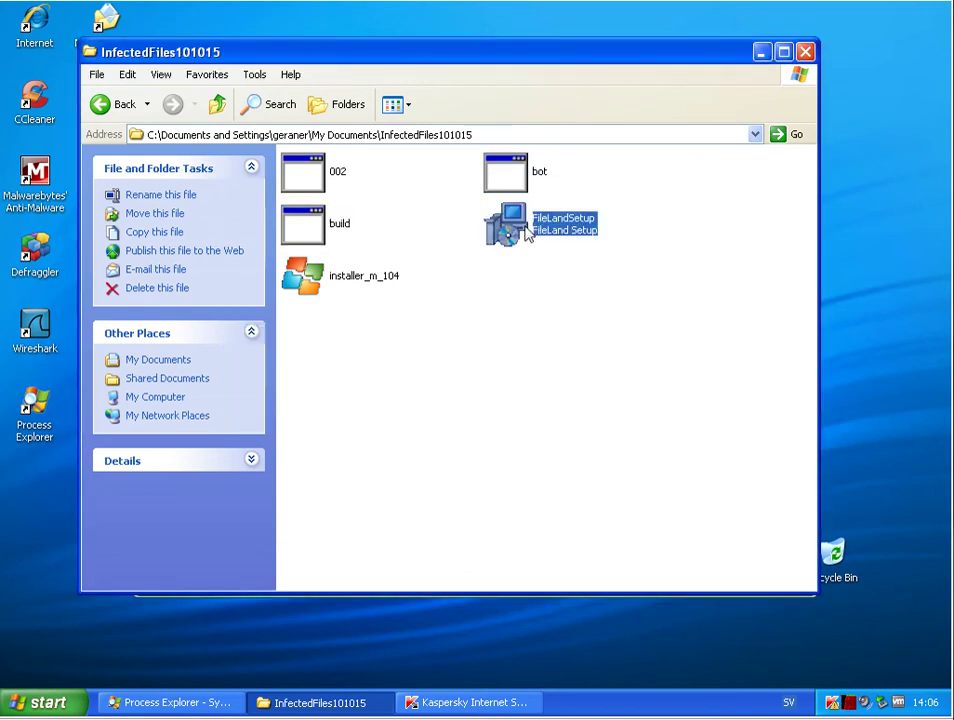
pyautogui.click(358, 283)
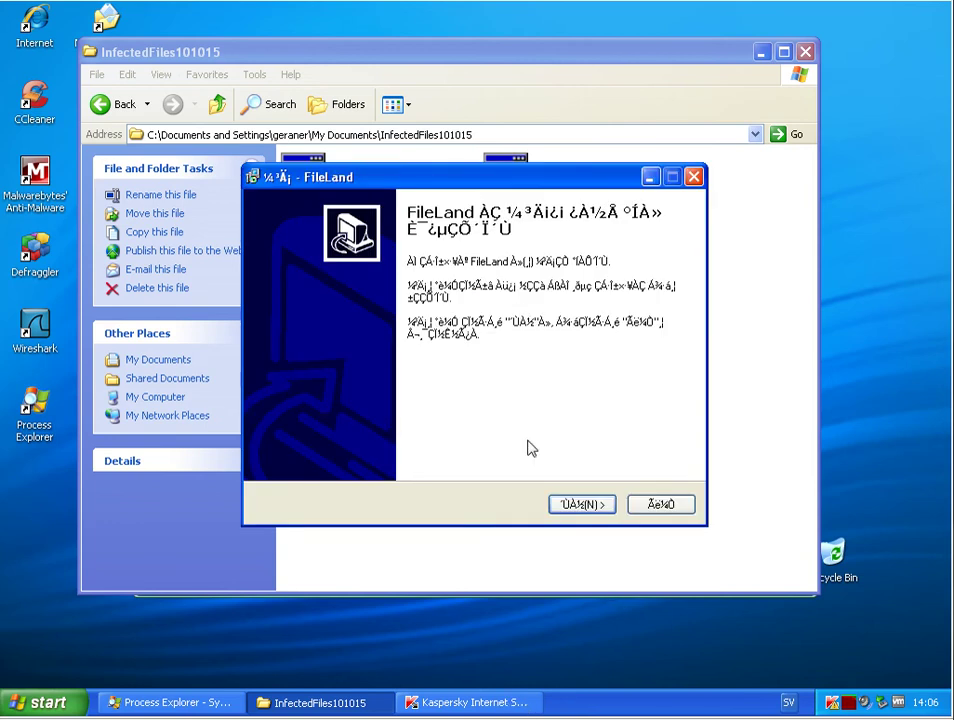
pyautogui.click(681, 506)
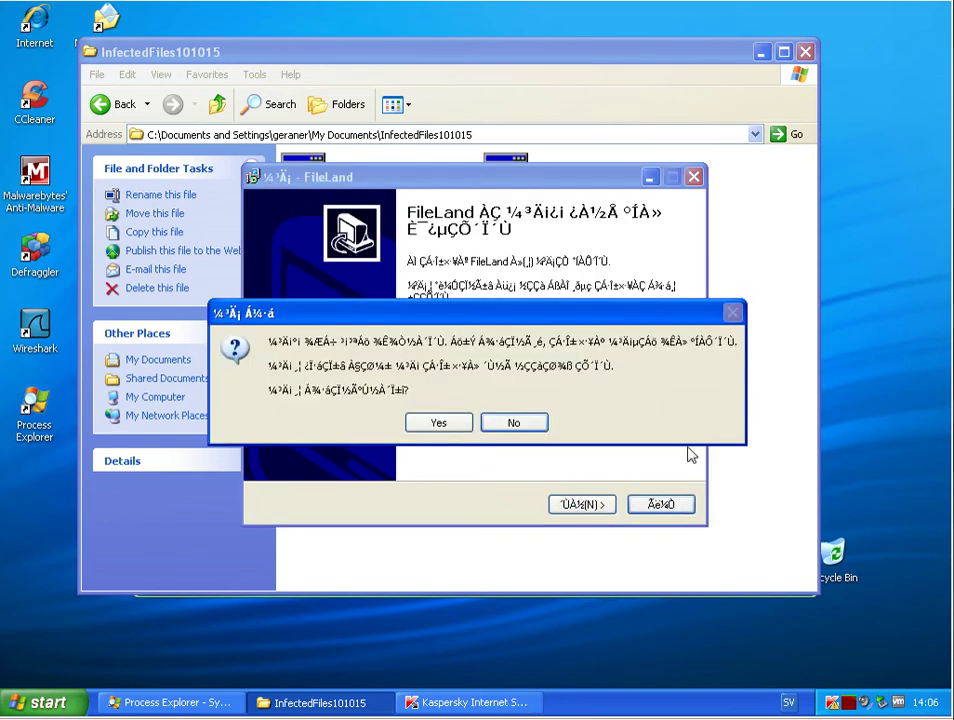
pyautogui.click(450, 426)
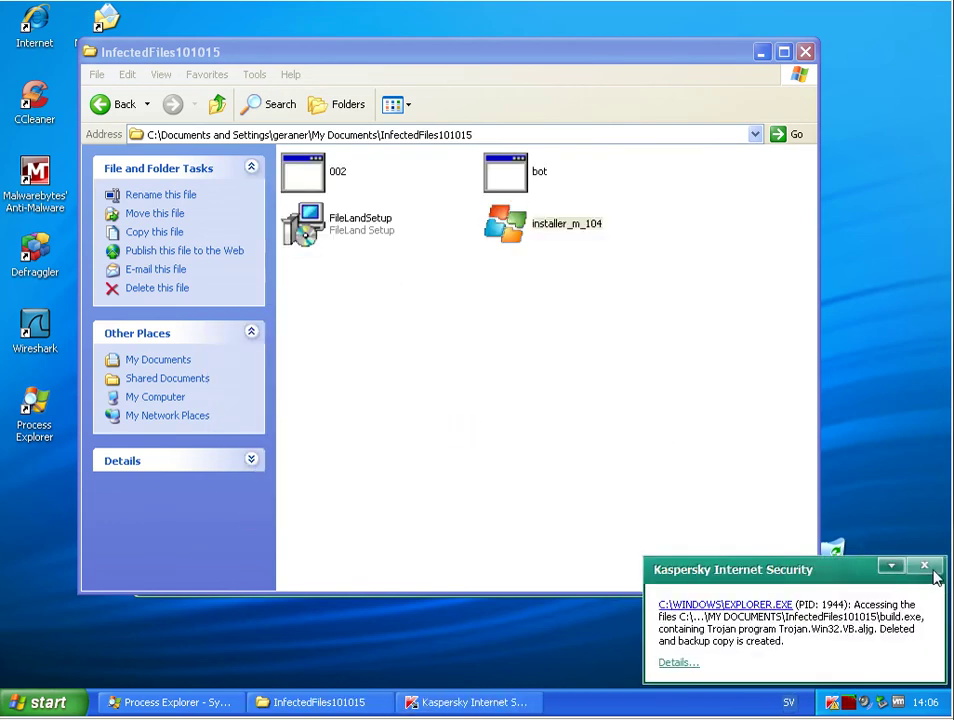
pyautogui.click(921, 574)
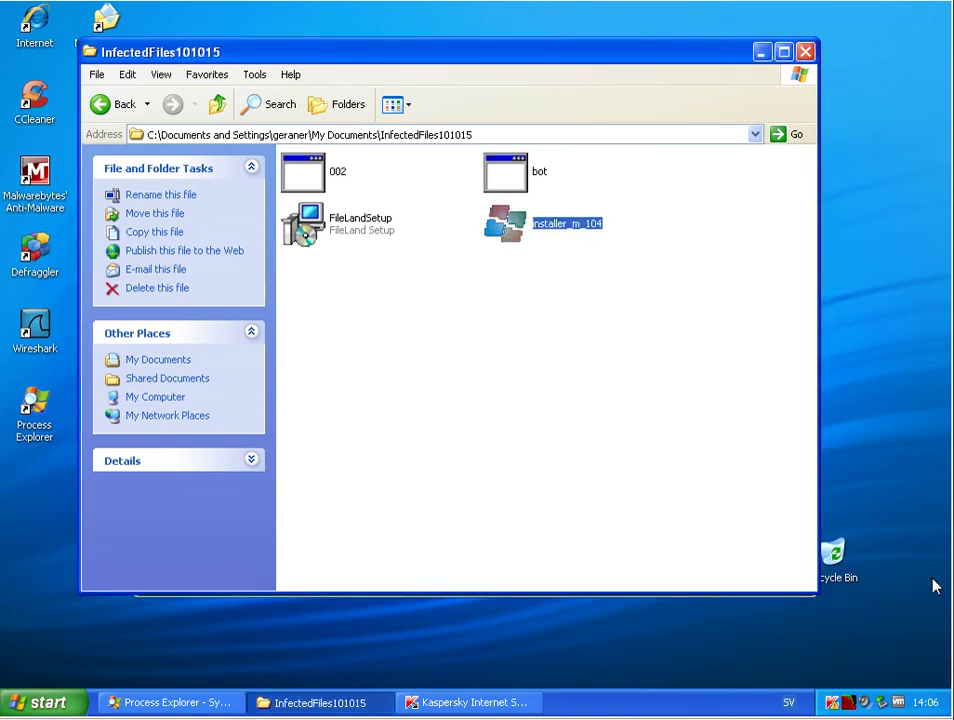
# Open Kaspersky's Applications Activity, list all applications, examine the trust groups assigned to the infected files, and close the window.
pyautogui.click(470, 703)
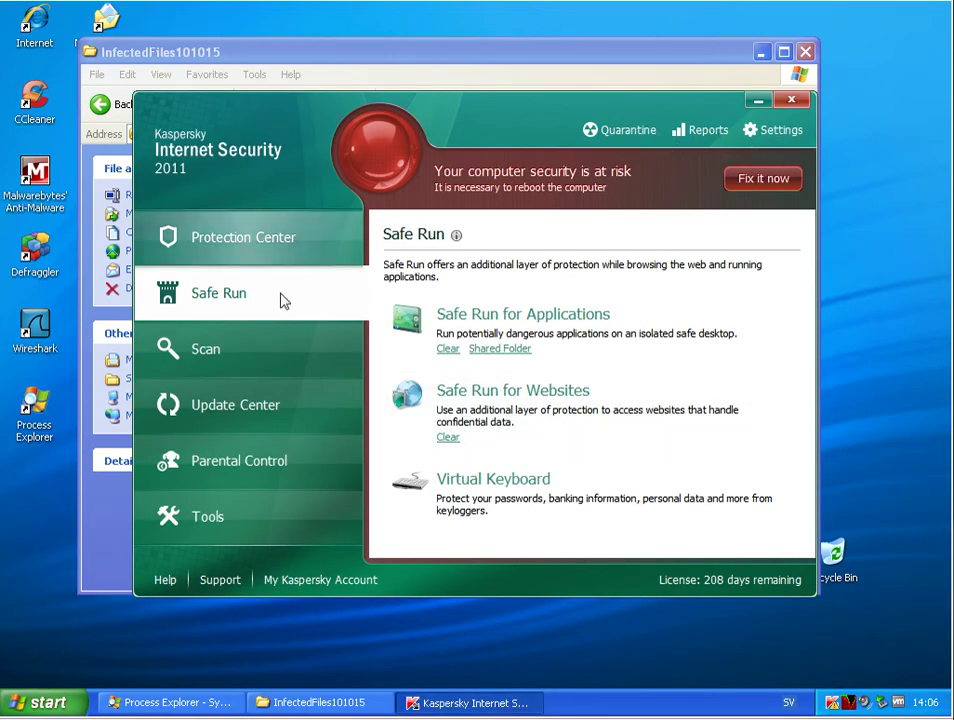
pyautogui.click(300, 245)
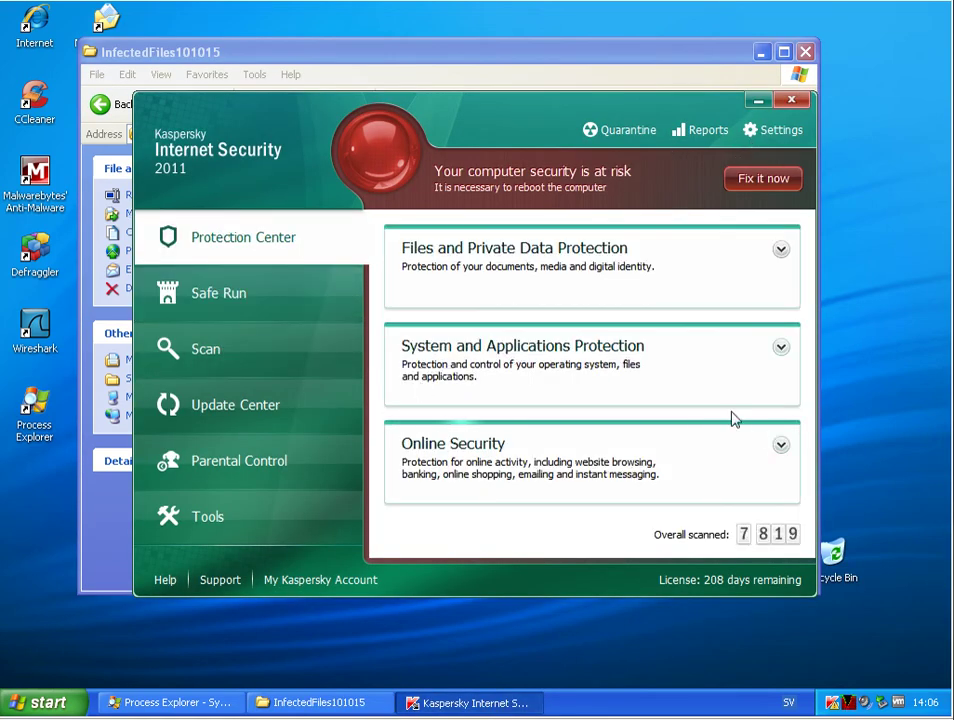
pyautogui.click(576, 357)
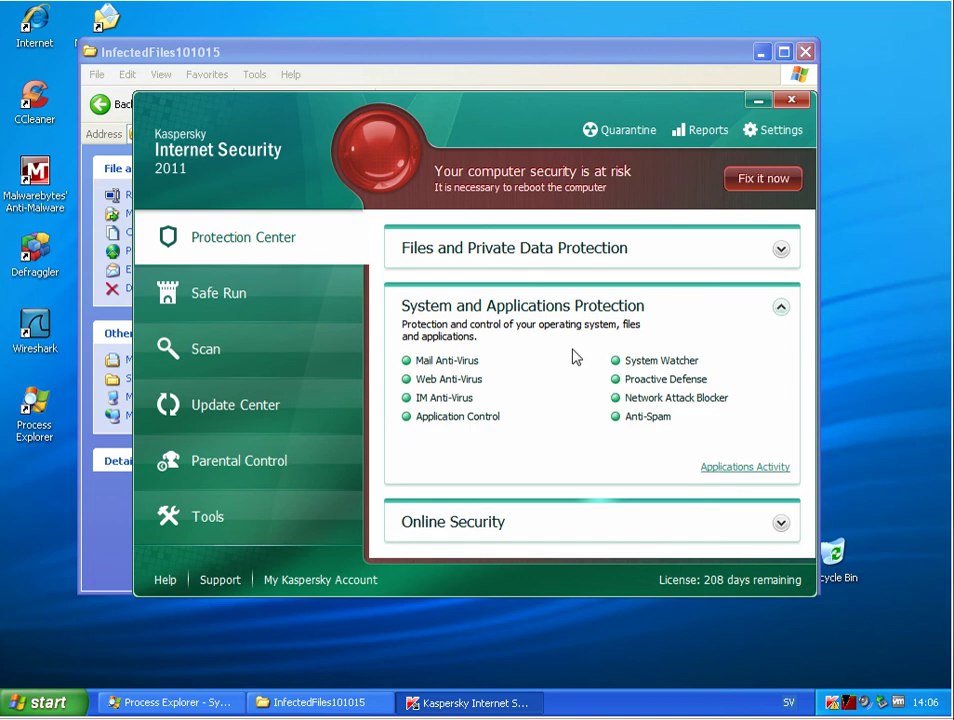
pyautogui.click(768, 467)
pyautogui.click(310, 127)
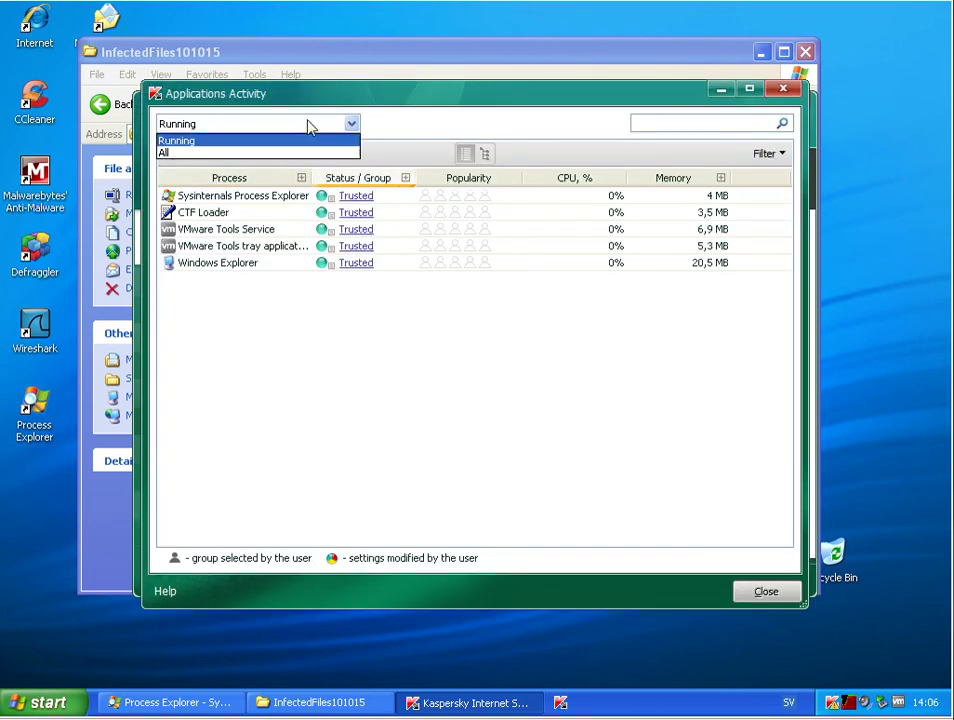
pyautogui.click(249, 154)
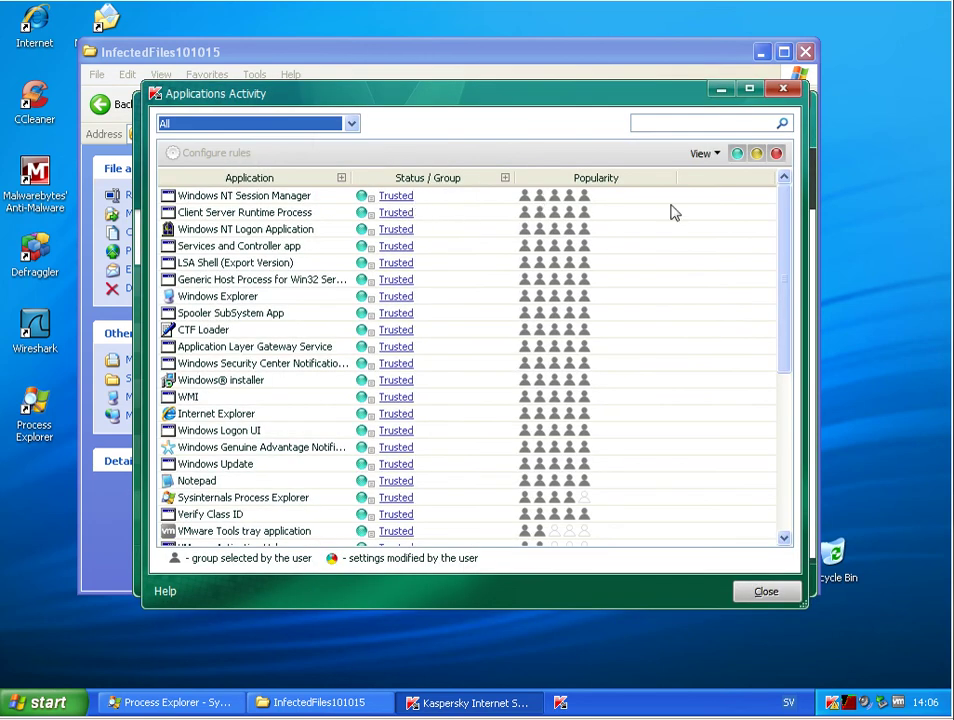
pyautogui.moveTo(784, 226); pyautogui.dragTo(692, 458)
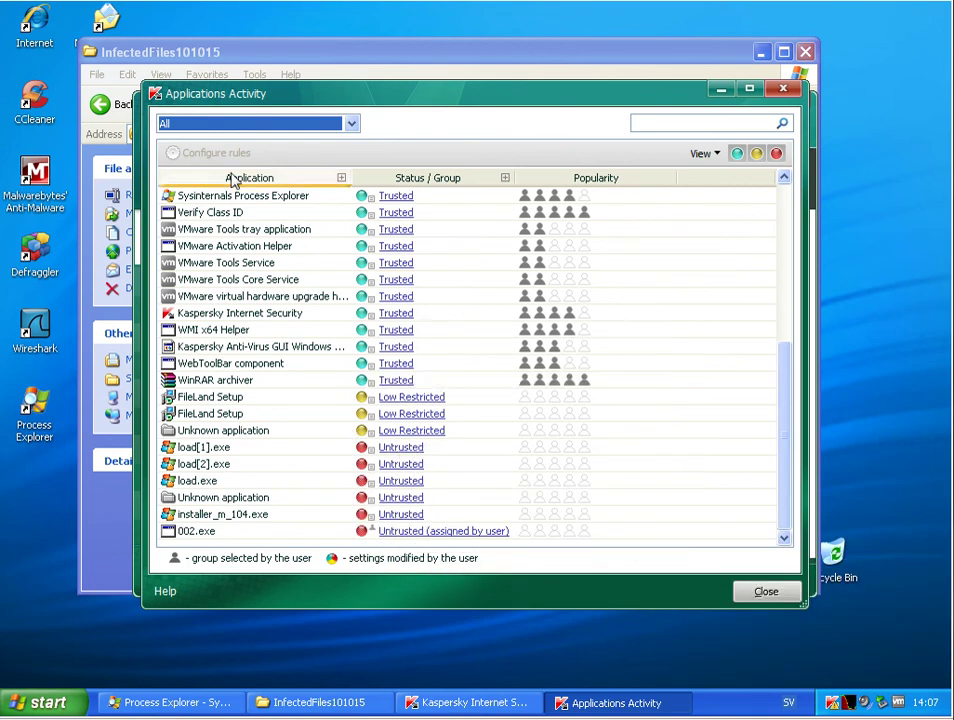
pyautogui.click(295, 447)
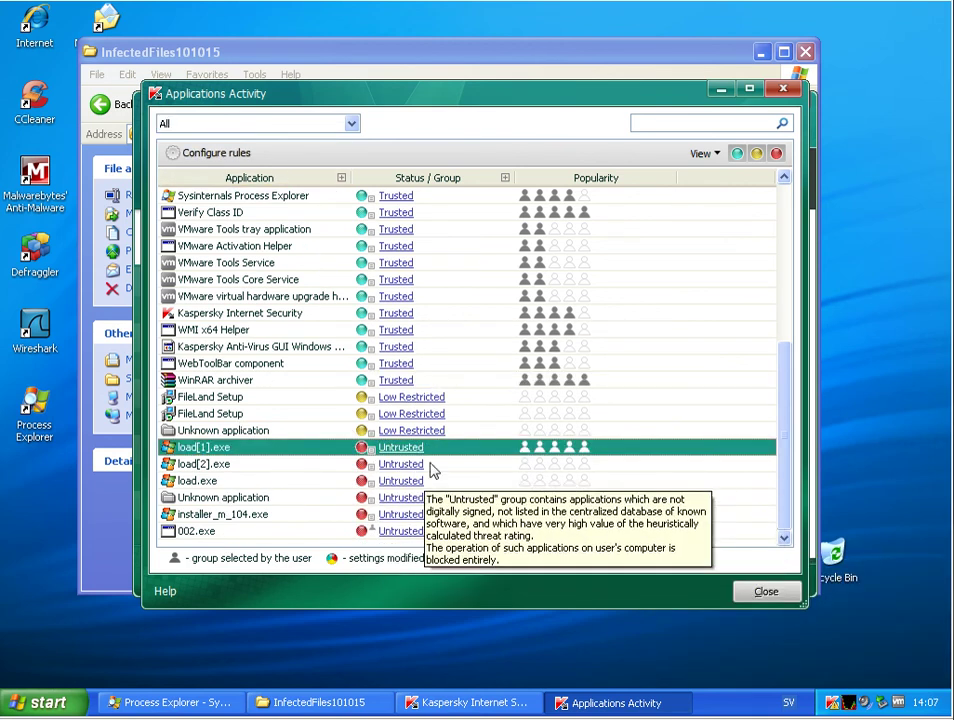
pyautogui.click(760, 592)
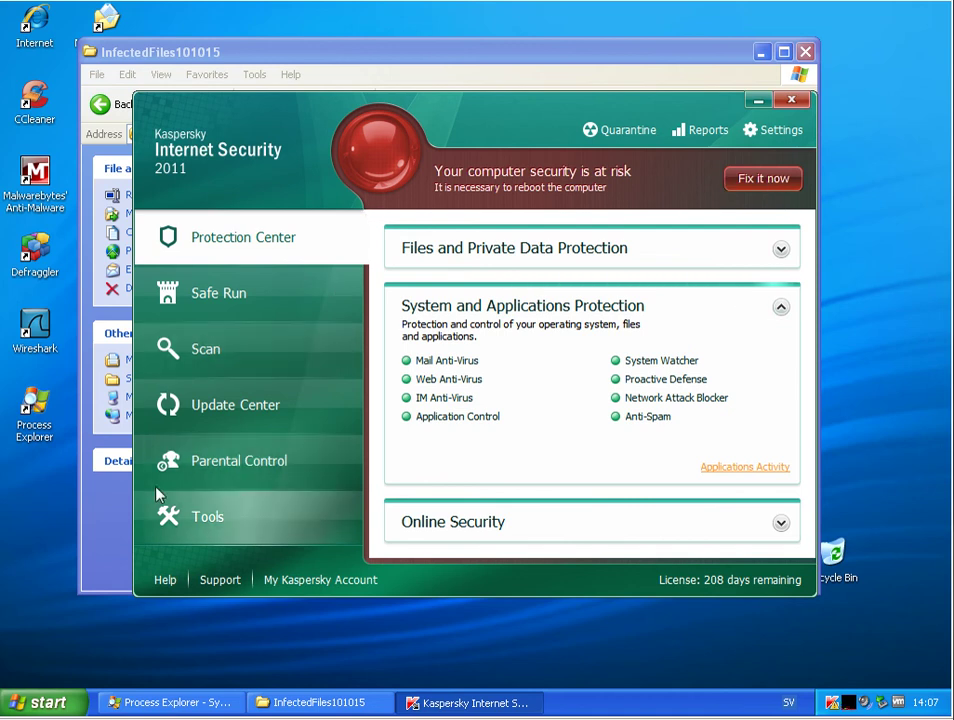
# Go back from the InfectedFiles101015 folder to My Documents.
pyautogui.click(105, 104)
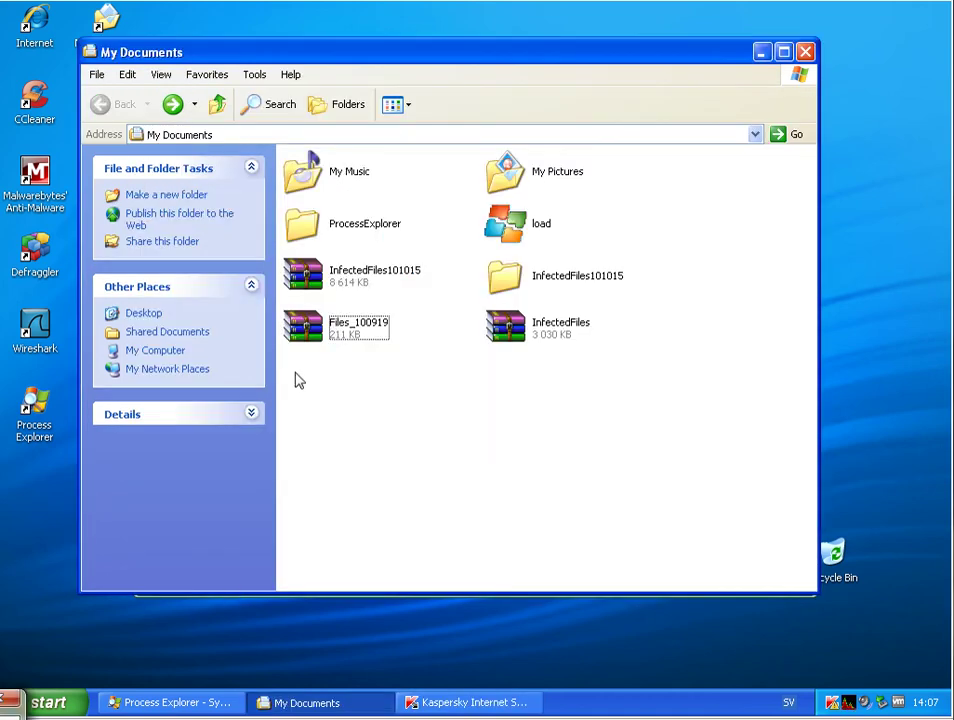
# Extract the Files_100919 archive into a My Documents\Files_100919 folder, entering the archive password, and close the archive.
pyautogui.click(307, 340)
pyautogui.doubleClick(320, 335)
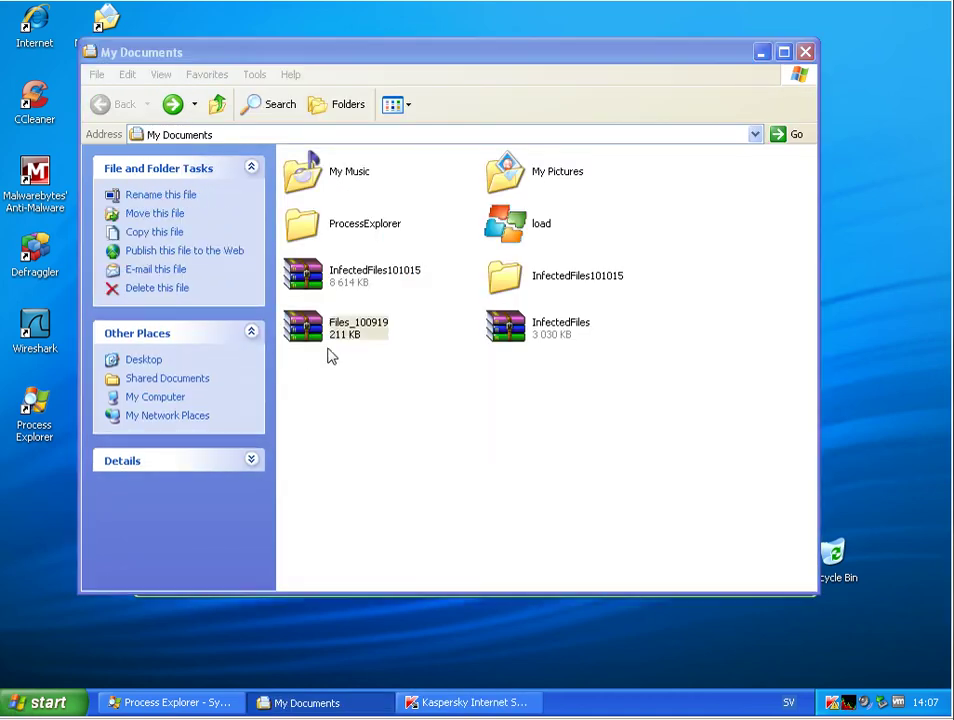
pyautogui.click(112, 100)
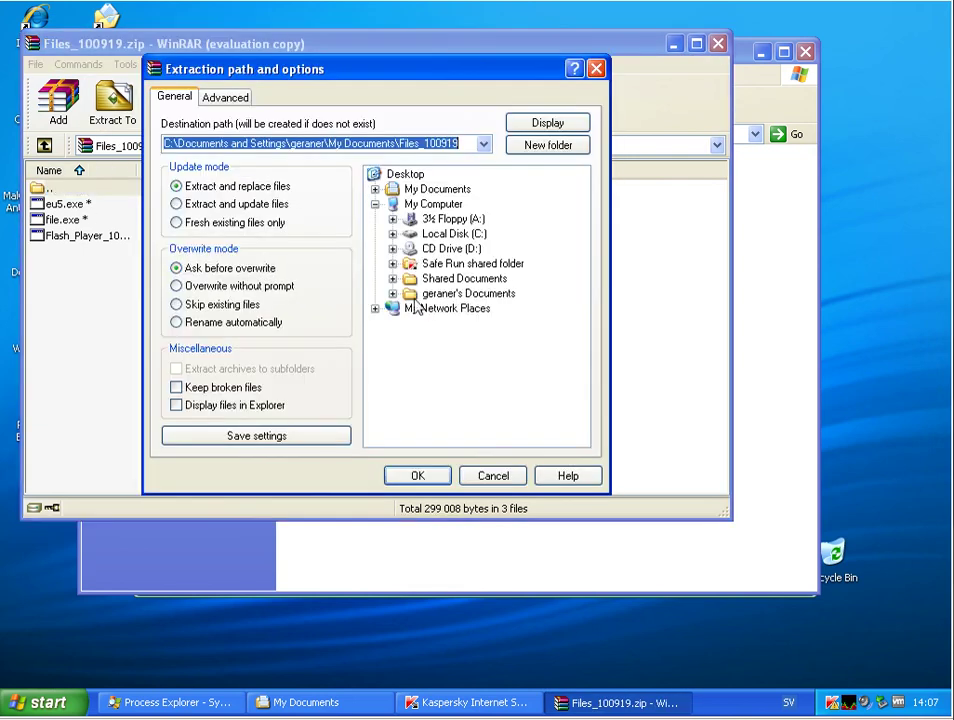
pyautogui.click(418, 474)
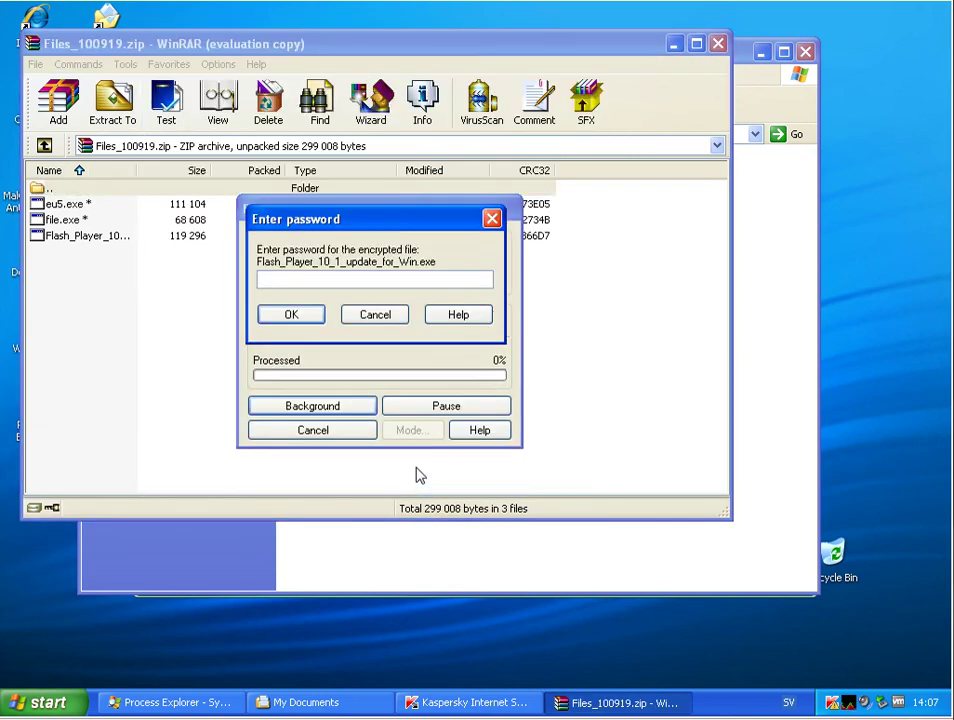
pyautogui.press('Return')
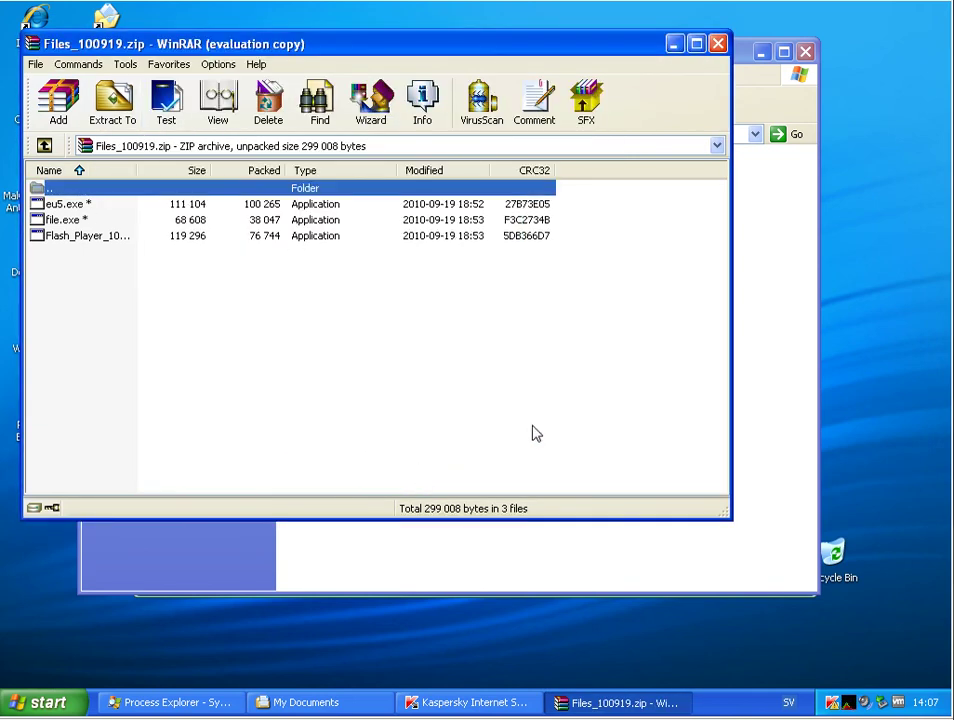
pyautogui.click(717, 46)
# Extract the InfectedFiles archive into a My Documents\InfectedFiles folder, entering the archive password, and close the archive.
pyautogui.doubleClick(558, 334)
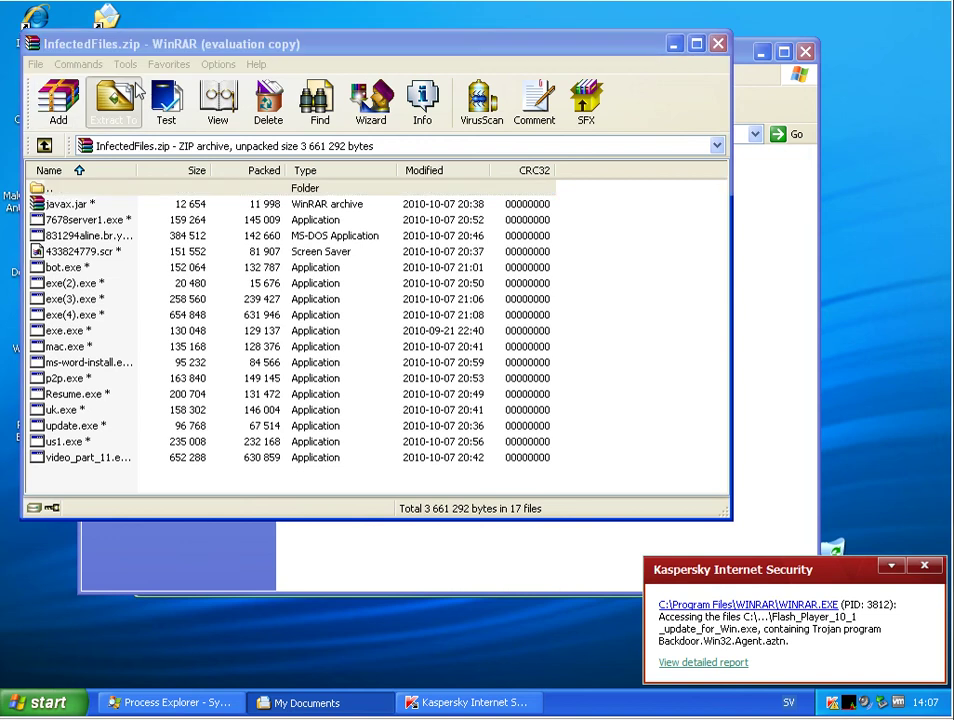
pyautogui.click(115, 102)
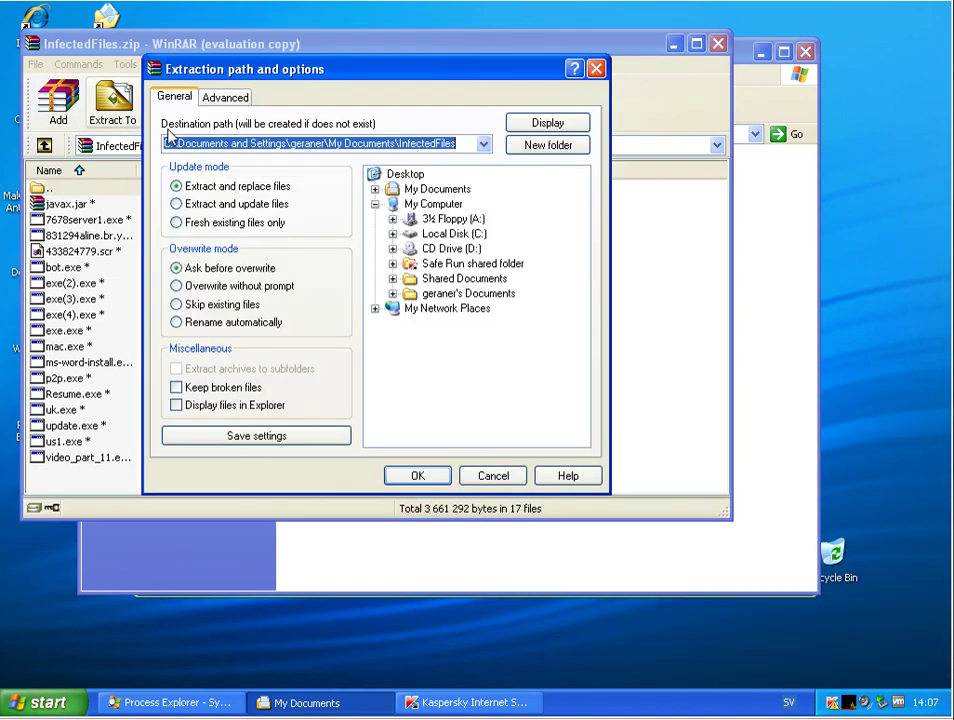
pyautogui.click(424, 483)
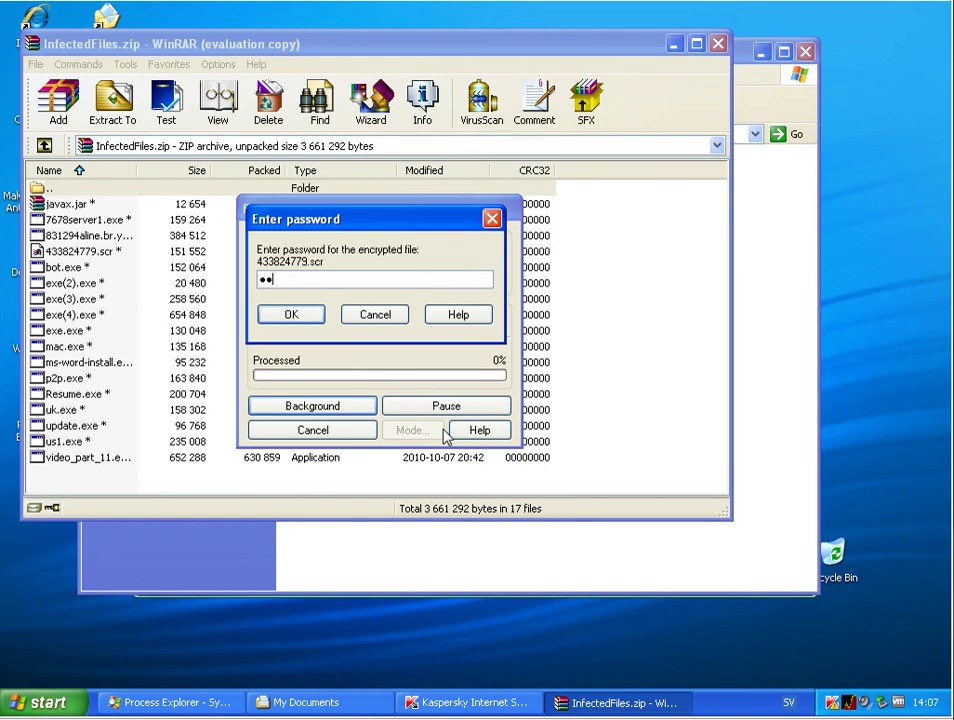
pyautogui.press('Return')
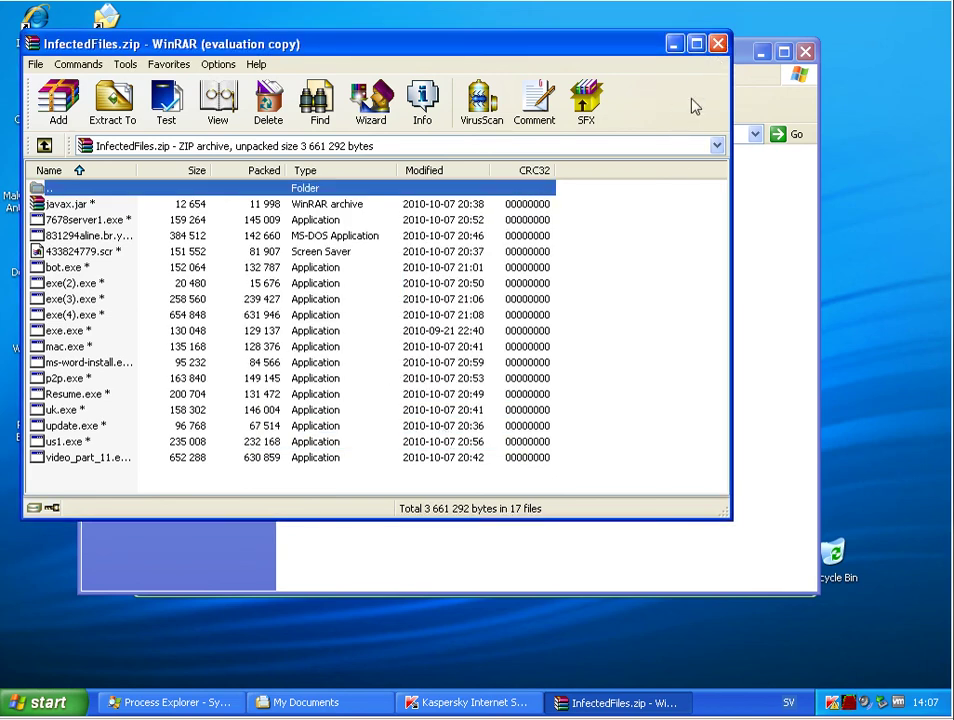
pyautogui.press('Escape')
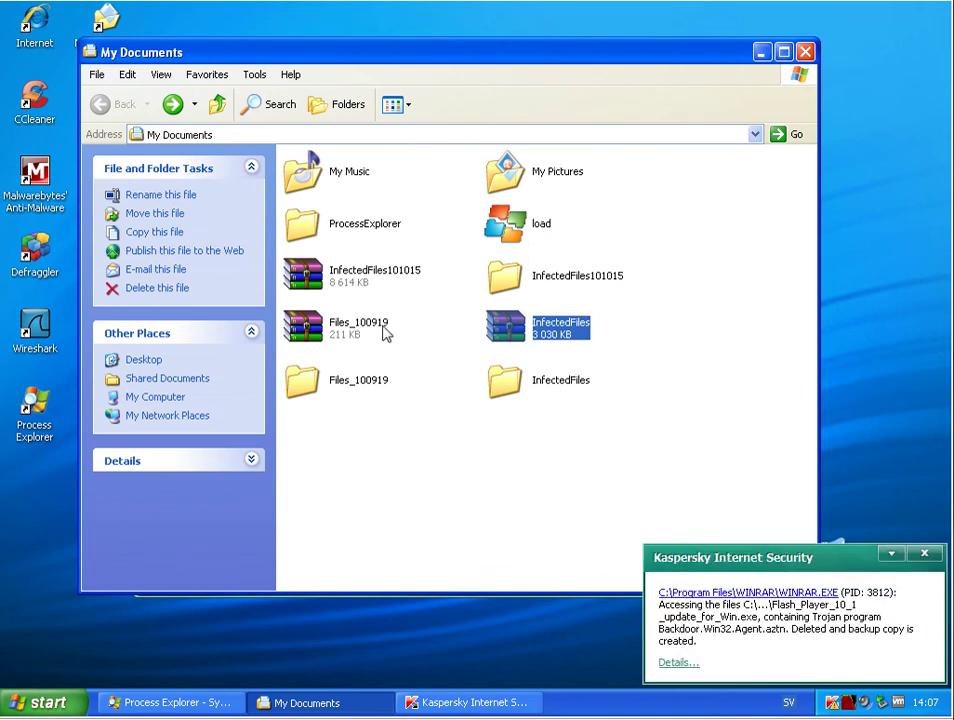
# Delete the InfectedFiles101015, Files_100919 and InfectedFiles archives from My Documents, keeping the extracted folders.
pyautogui.keyDown('ctrl'); pyautogui.click(352, 337); pyautogui.keyUp('ctrl')
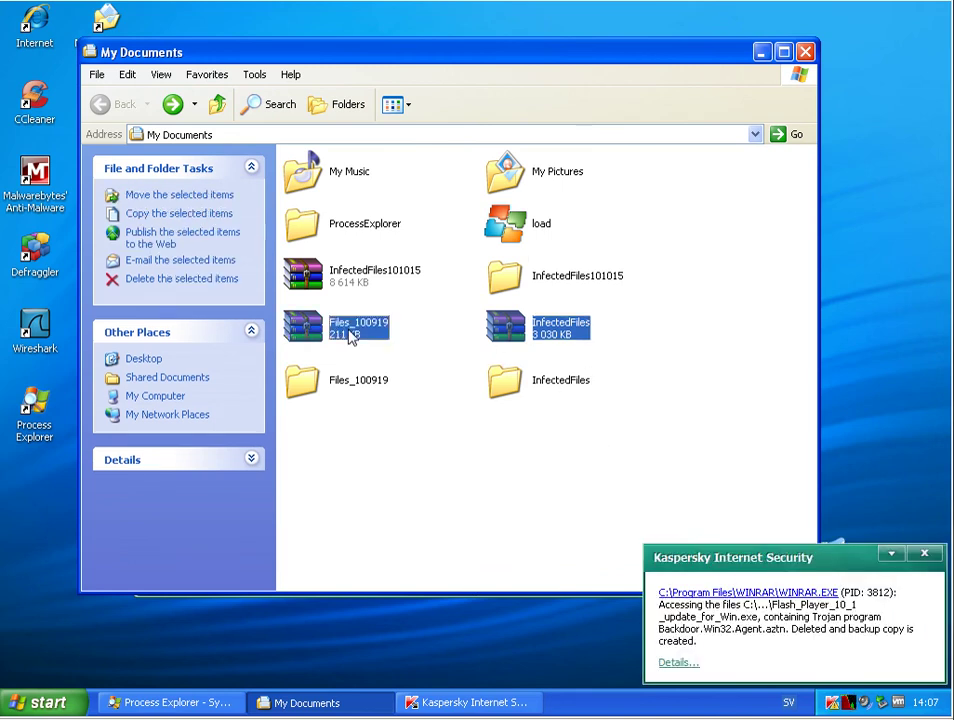
pyautogui.keyDown('ctrl'); pyautogui.click(354, 281); pyautogui.keyUp('ctrl')
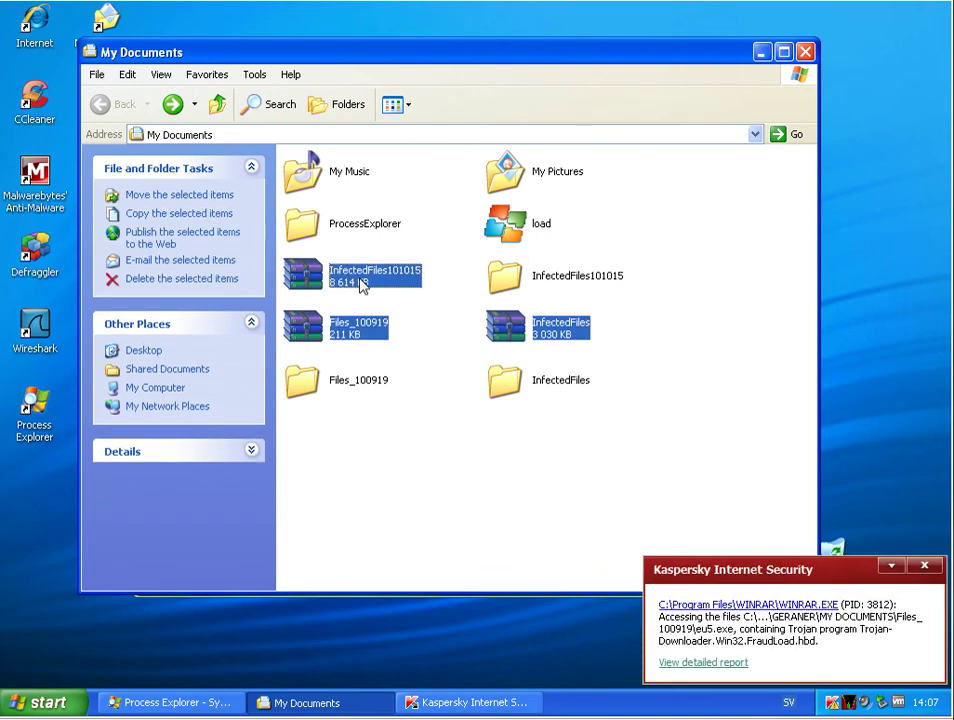
pyautogui.press('Delete')
pyautogui.press('Return')
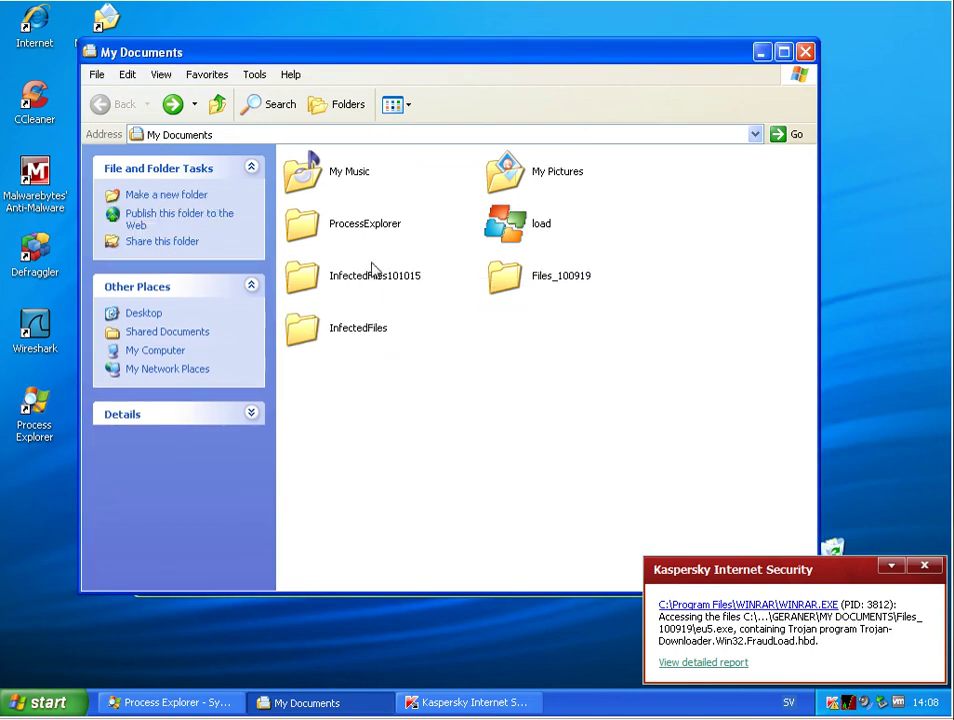
# Examine the contents of the extracted InfectedFiles101015, Files_100919 and InfectedFiles folders in turn.
pyautogui.doubleClick(372, 270)
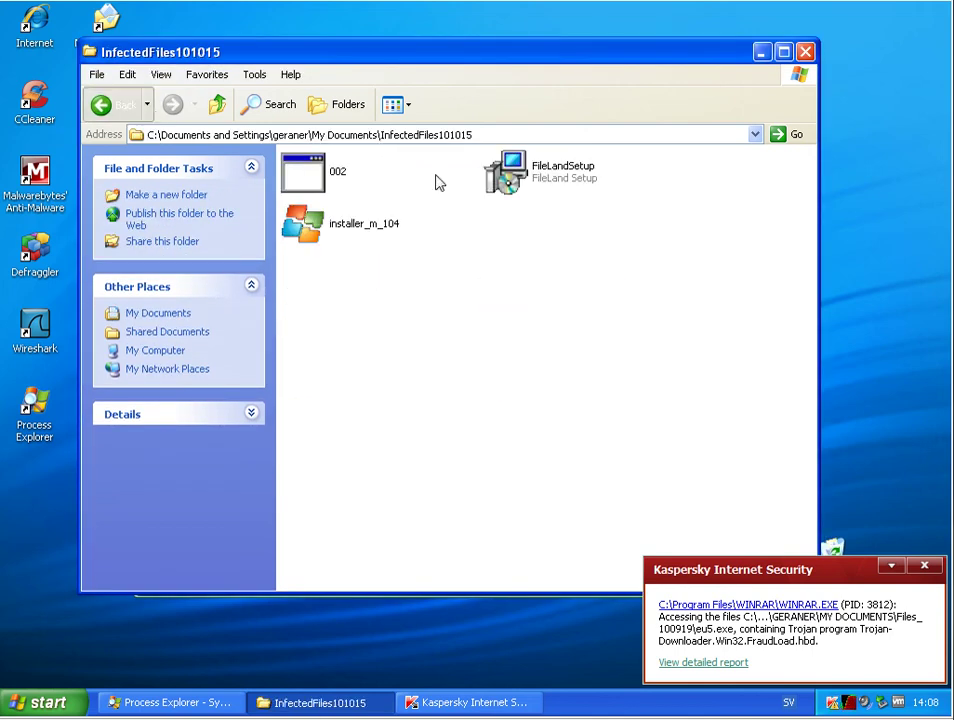
pyautogui.press('BackSpace')
pyautogui.doubleClick(566, 291)
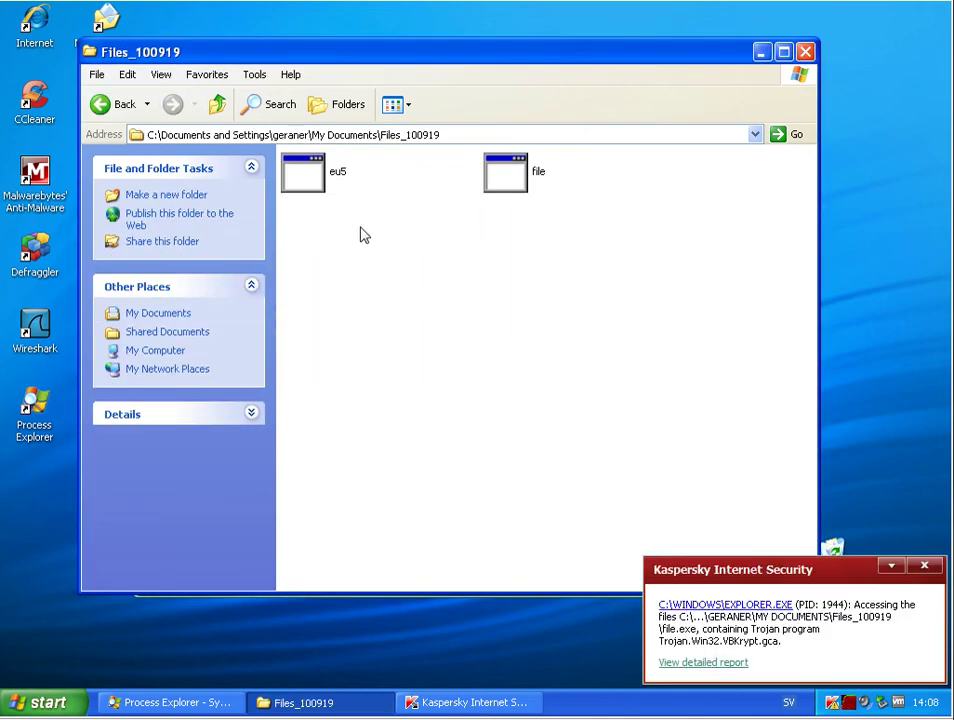
pyautogui.click(118, 104)
pyautogui.click(355, 330)
pyautogui.doubleClick(355, 330)
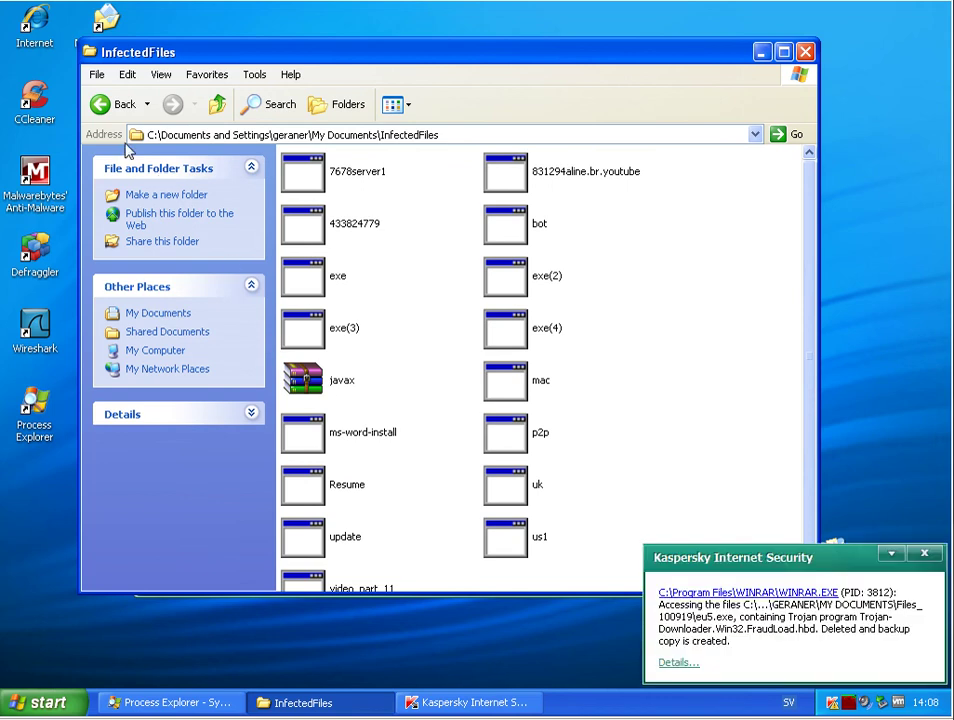
# Go back to My Documents and repeatedly reopen the Files_100919 folder to check which files remain in it.
pyautogui.click(118, 106)
pyautogui.click(552, 279)
pyautogui.doubleClick(552, 279)
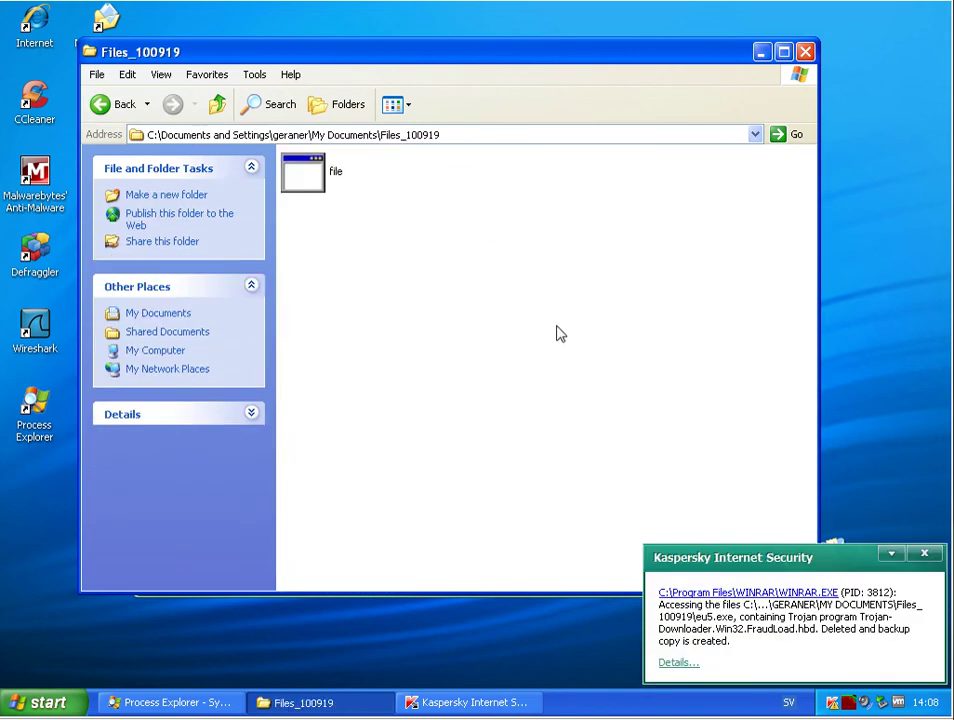
pyautogui.click(118, 104)
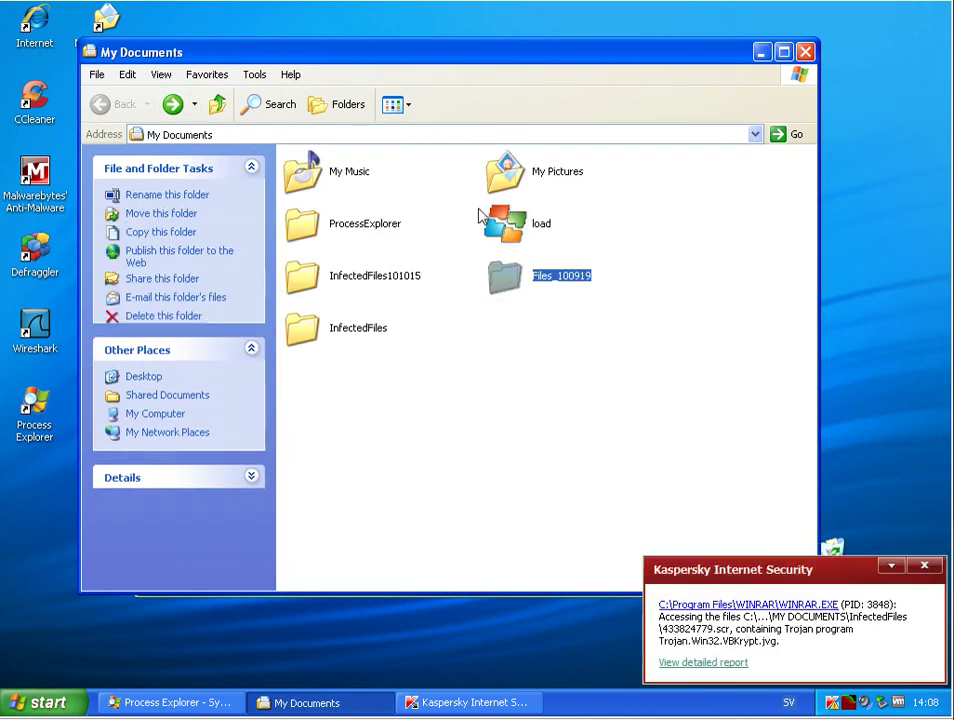
pyautogui.doubleClick(558, 283)
pyautogui.click(118, 104)
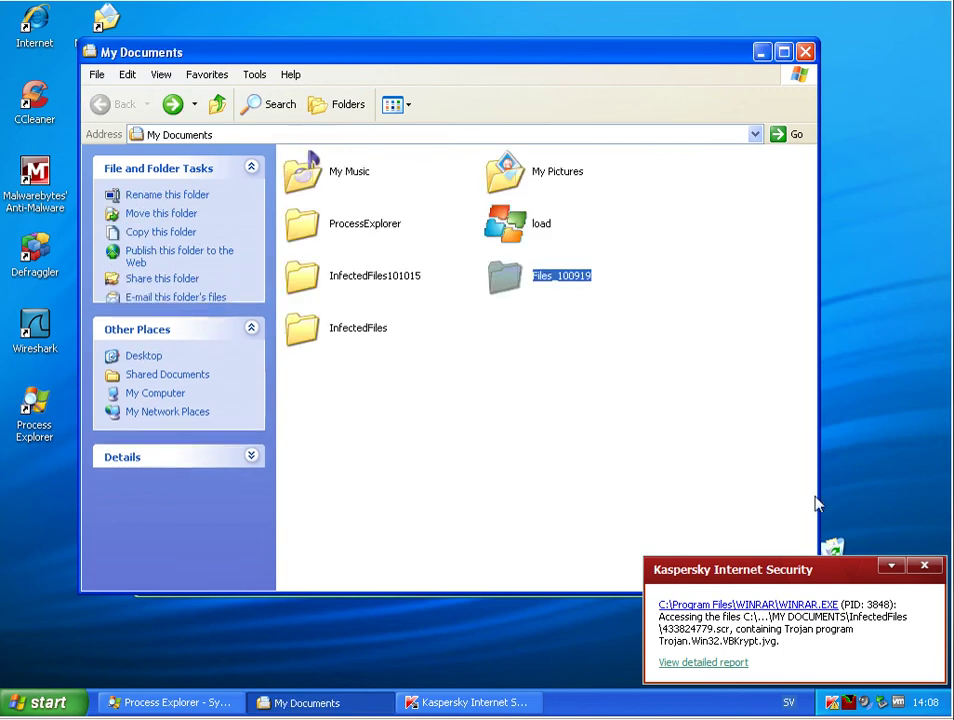
pyautogui.doubleClick(564, 285)
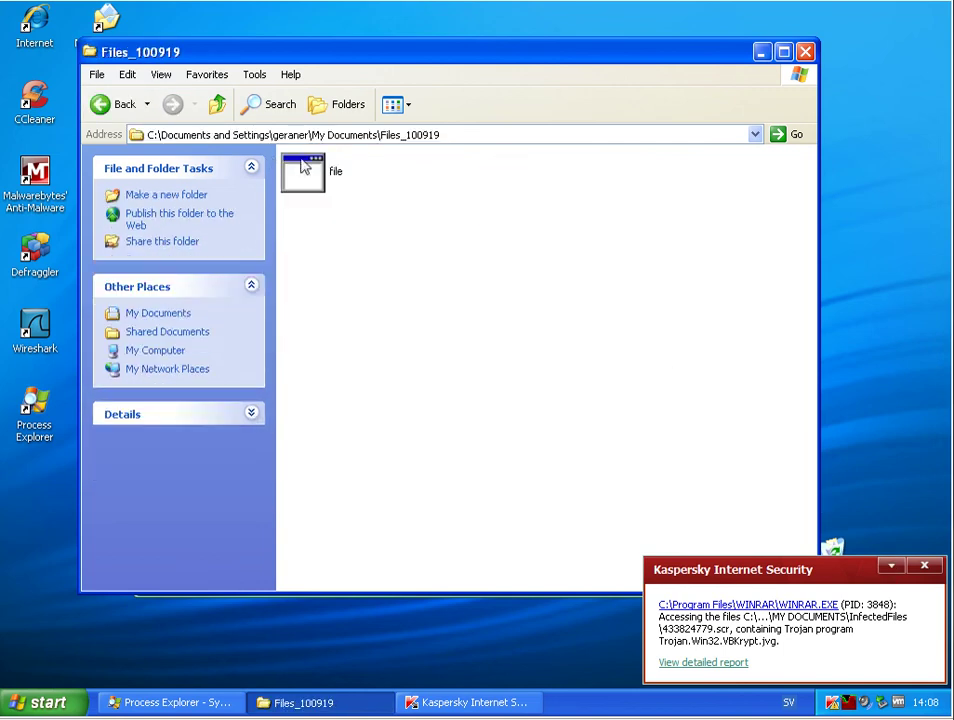
pyautogui.click(140, 105)
# Open the InfectedFiles folder and disable all notifications from the Kaspersky detection alert.
pyautogui.click(372, 335)
pyautogui.doubleClick(370, 345)
pyautogui.click(891, 566)
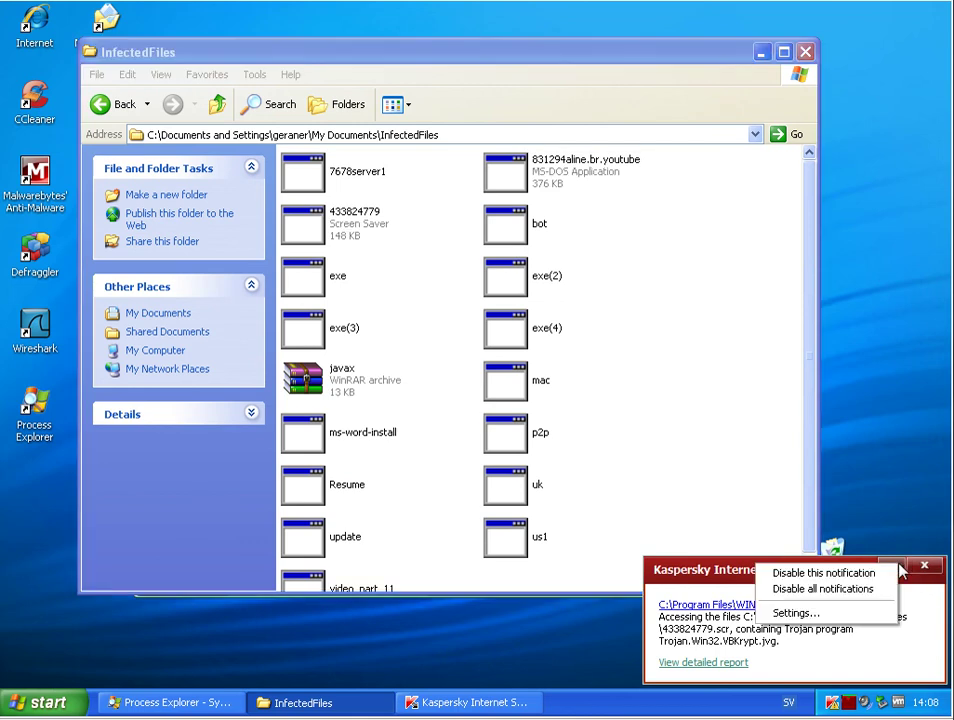
pyautogui.click(868, 590)
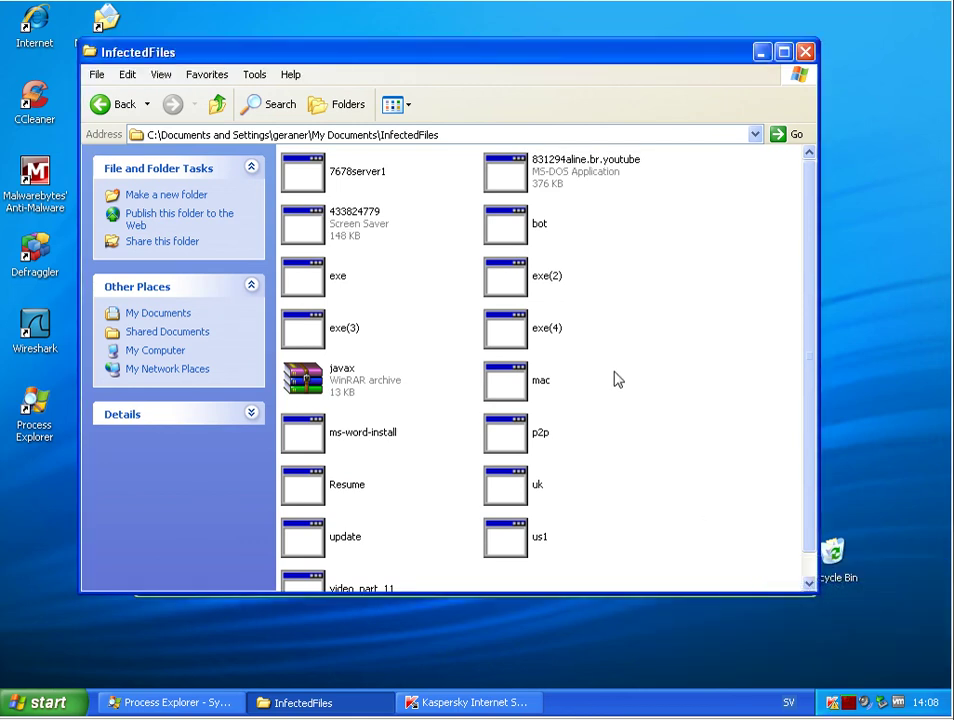
# Return to My Documents, check the protection status in the Kaspersky Internet Security main window, and close that window.
pyautogui.click(118, 104)
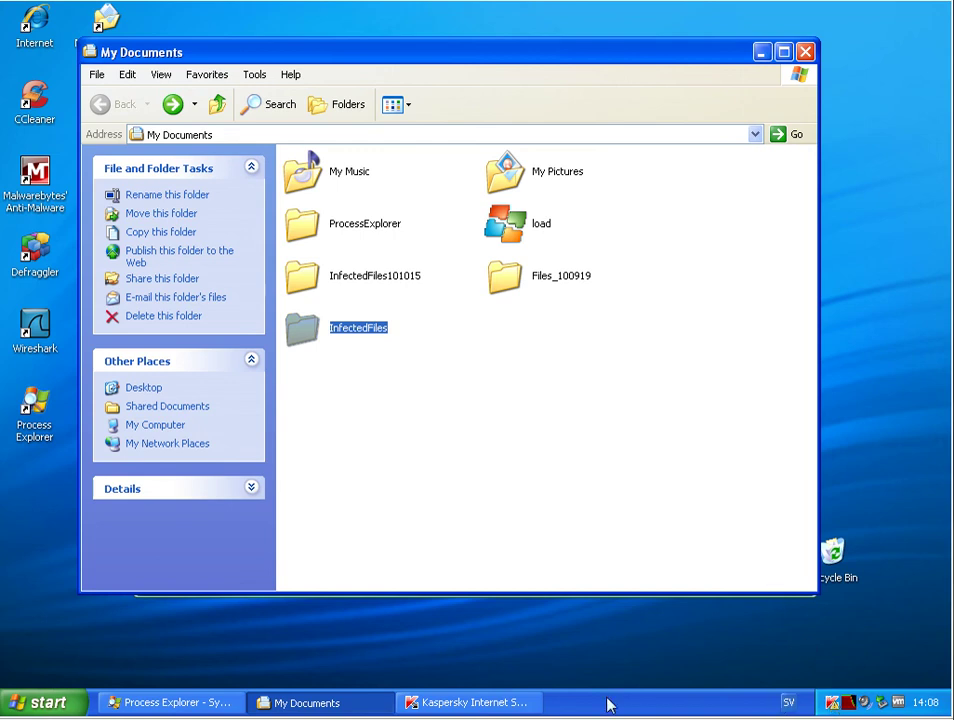
pyautogui.click(507, 705)
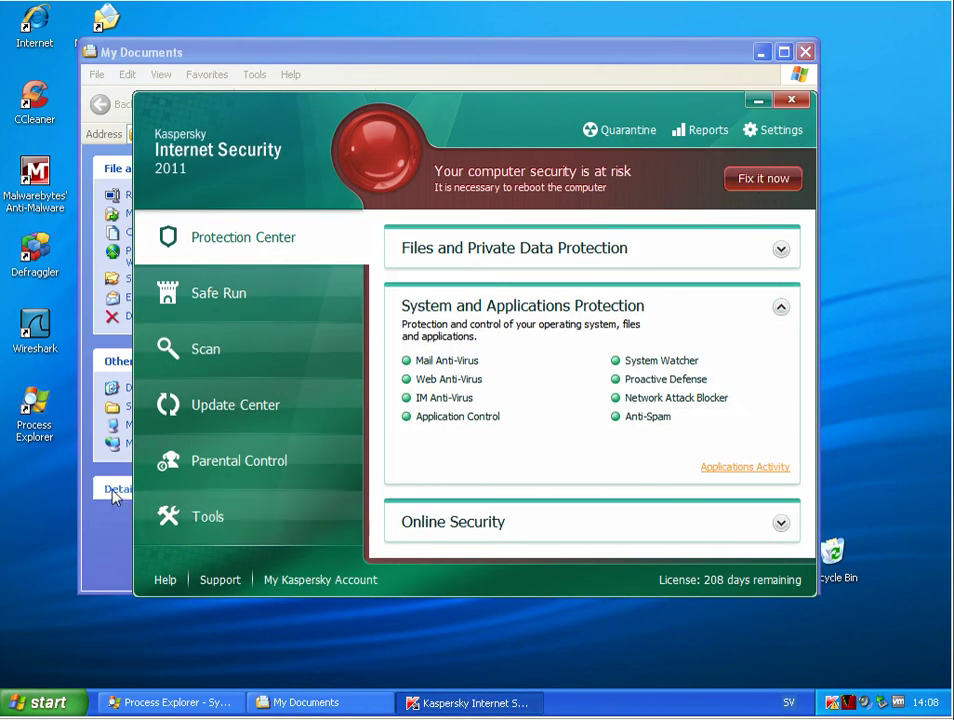
pyautogui.click(791, 99)
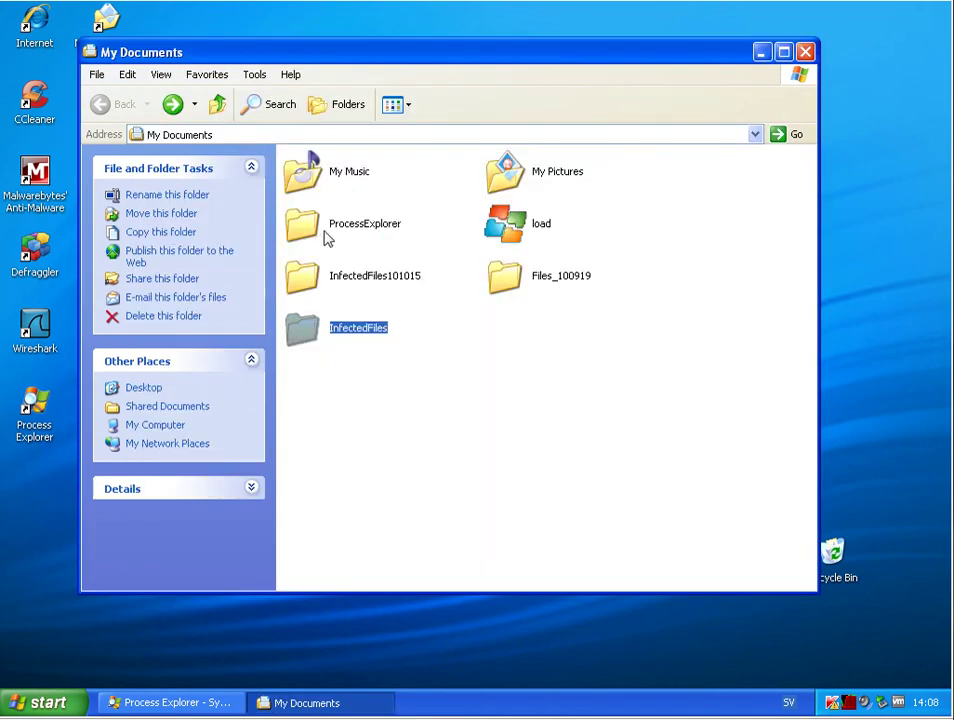
# Open the InfectedFiles101015 folder, then switch to Process Explorer and inspect the CPU usage of Kaspersky's avp.exe service process.
pyautogui.doubleClick(356, 278)
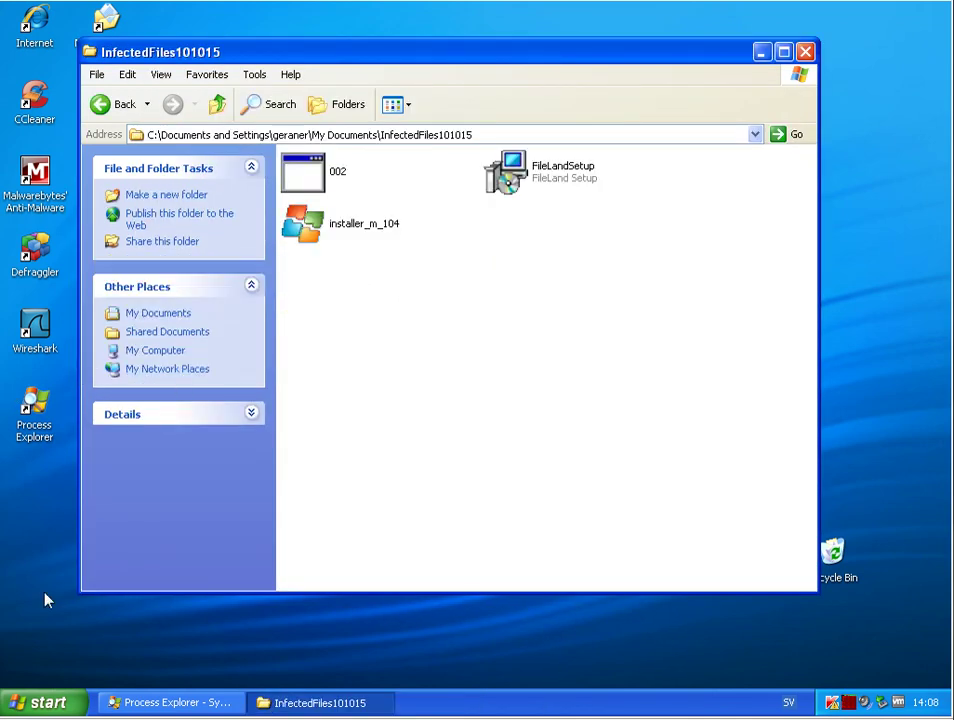
pyautogui.click(170, 702)
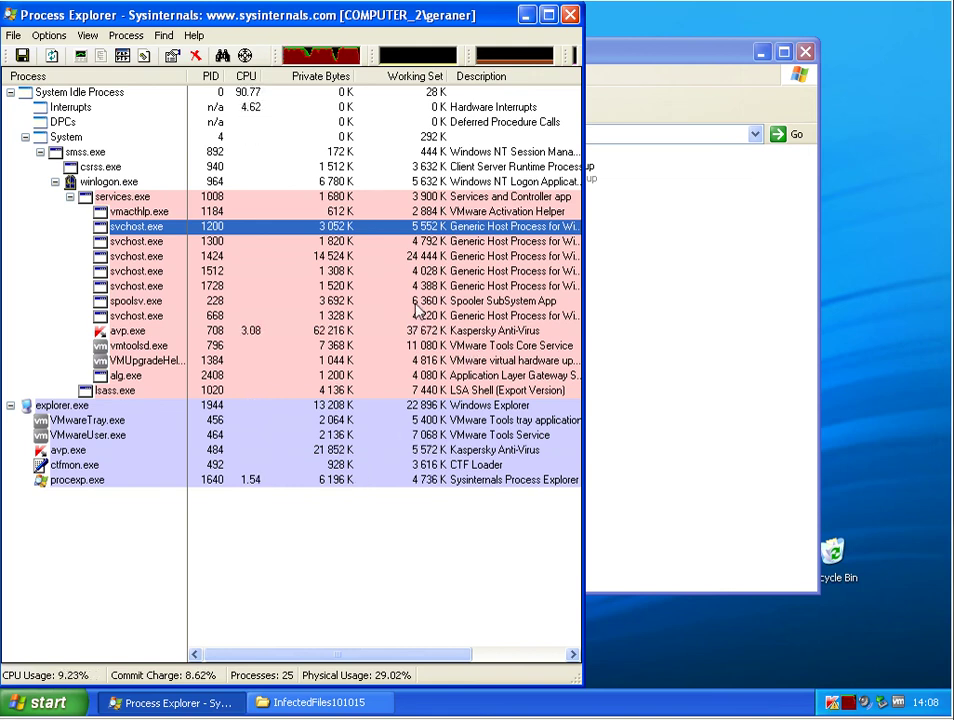
pyautogui.click(228, 331)
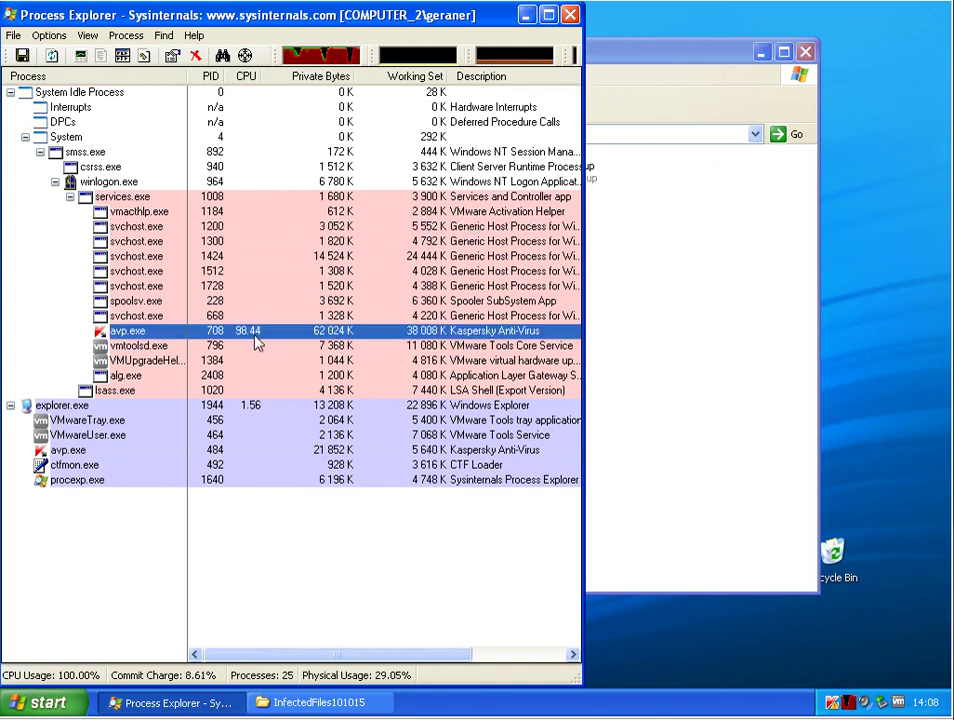